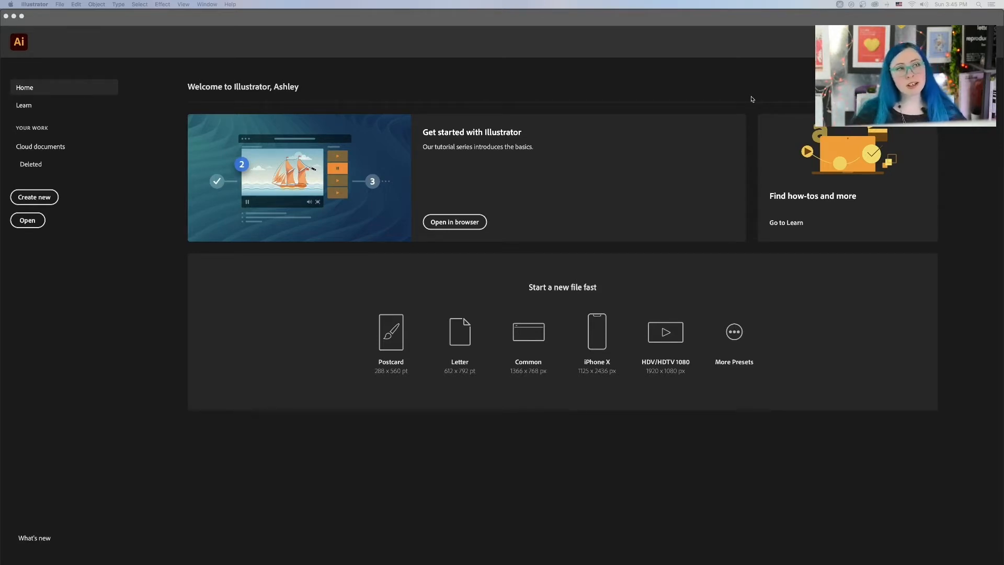
Start setting up a new custom document
left_click(120, 219)
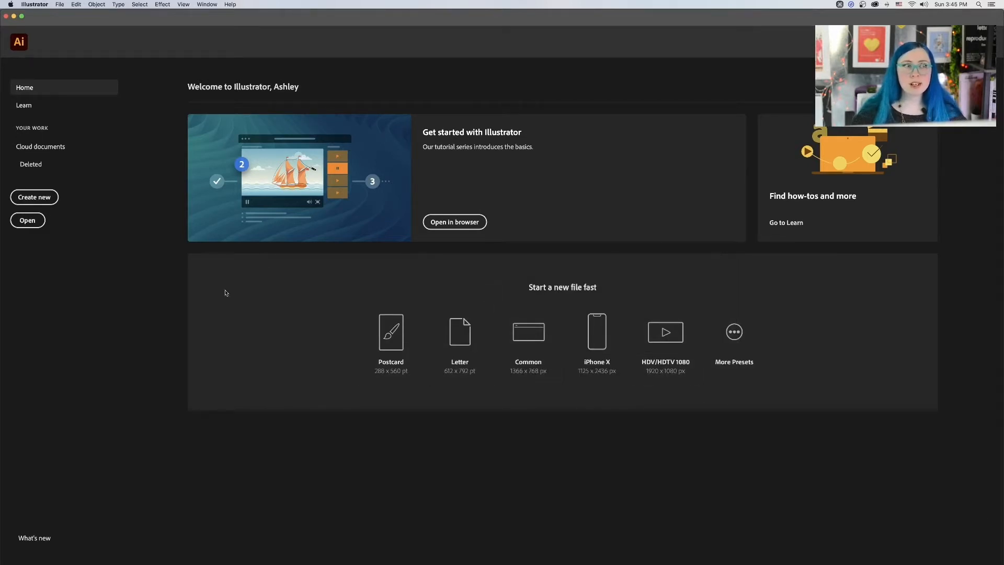
left_click(34, 198)
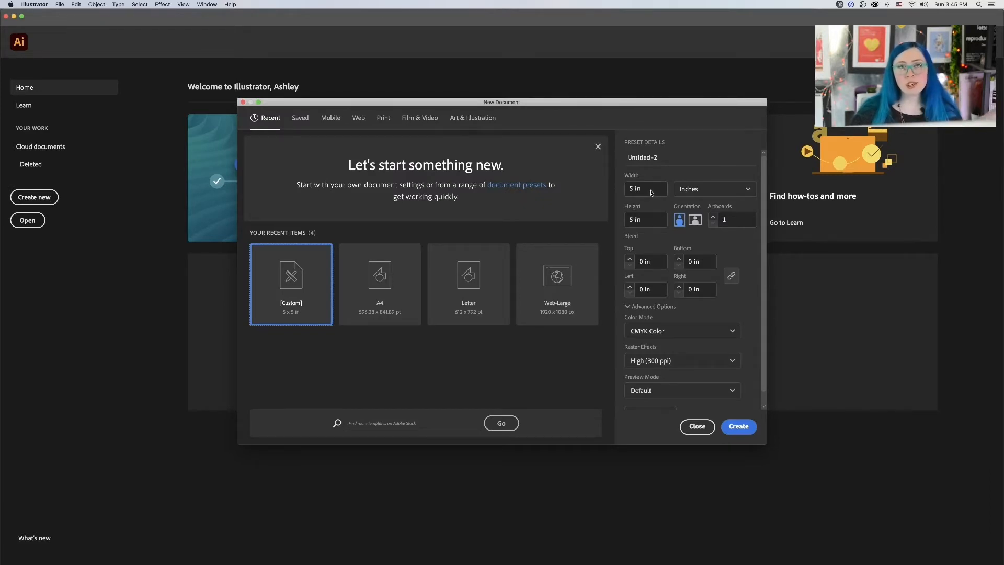
Try pixels and points as the document units and return to inches
left_click(709, 194)
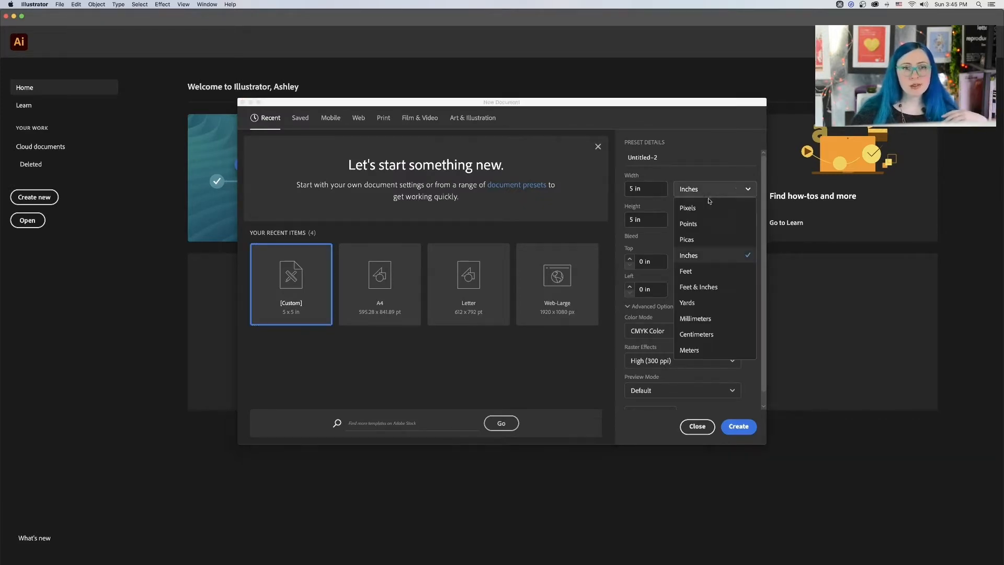
left_click(711, 208)
left_click(727, 197)
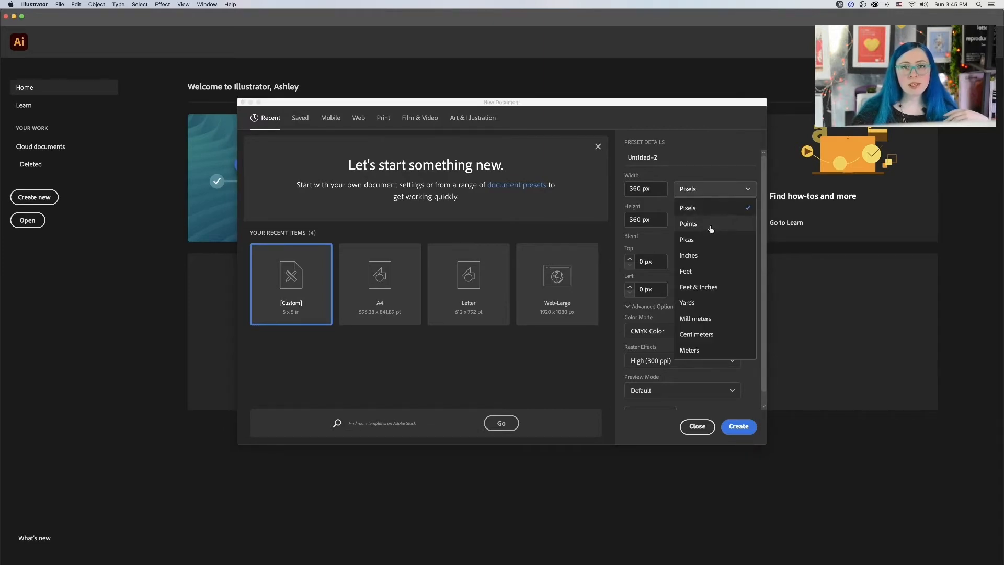
left_click(710, 208)
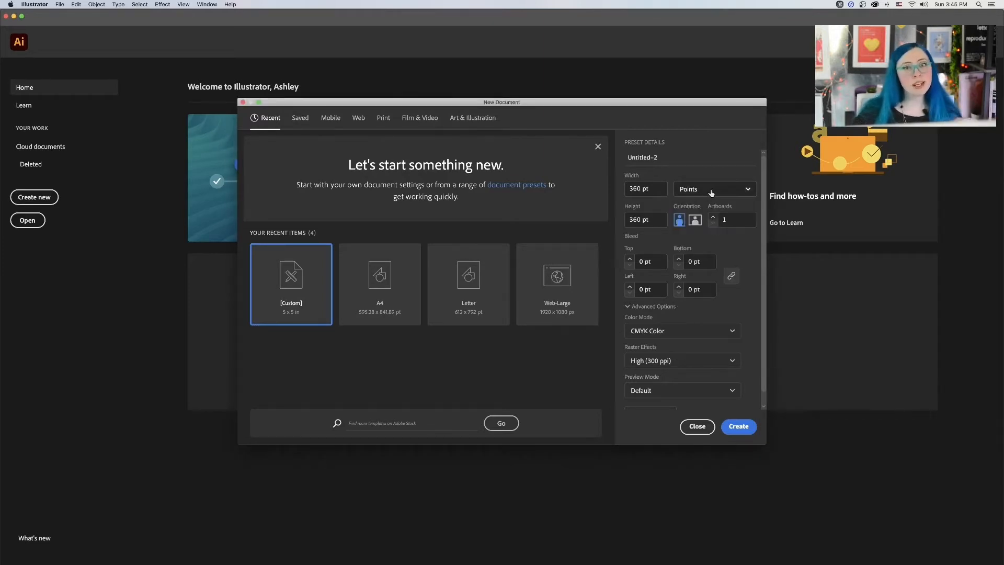
left_click(707, 195)
left_click(701, 260)
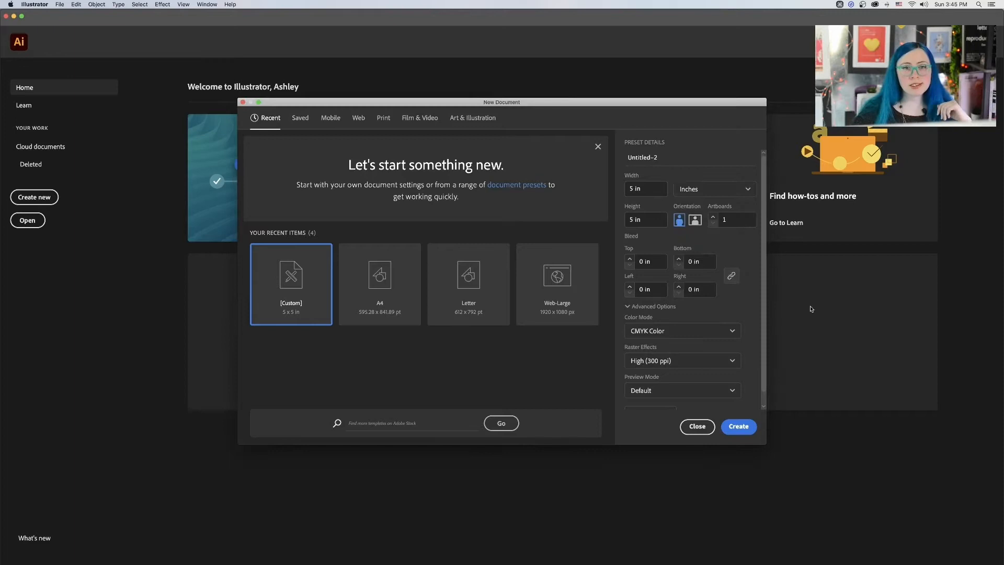
Set the new document's width to 8 in and its height to 10 in
left_click(646, 188)
left_click_drag(653, 189, 585, 183)
type("8")
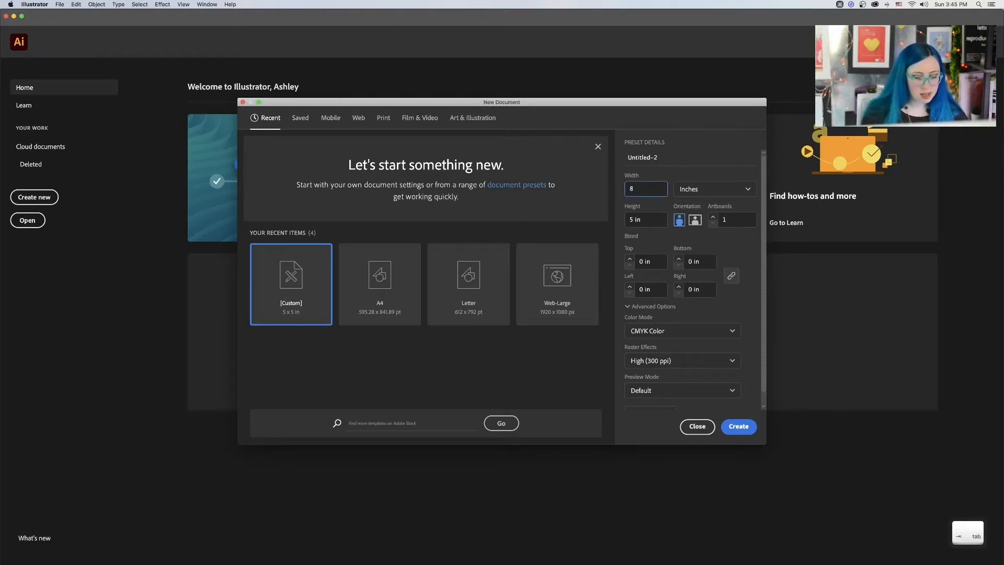
key("Tab")
type("10")
key("Tab")
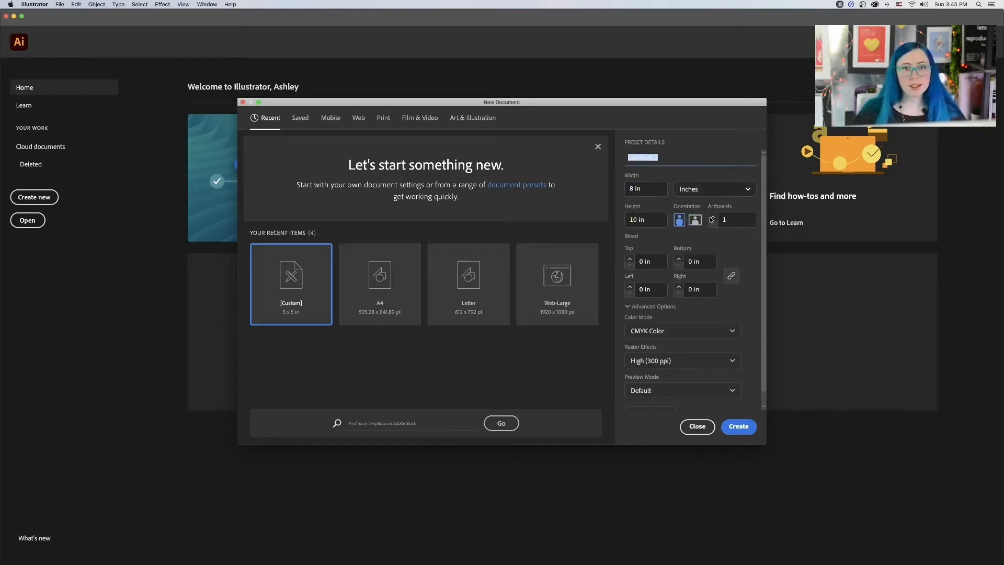
Try landscape orientation for the new document and return to portrait
left_click(695, 221)
left_click(680, 221)
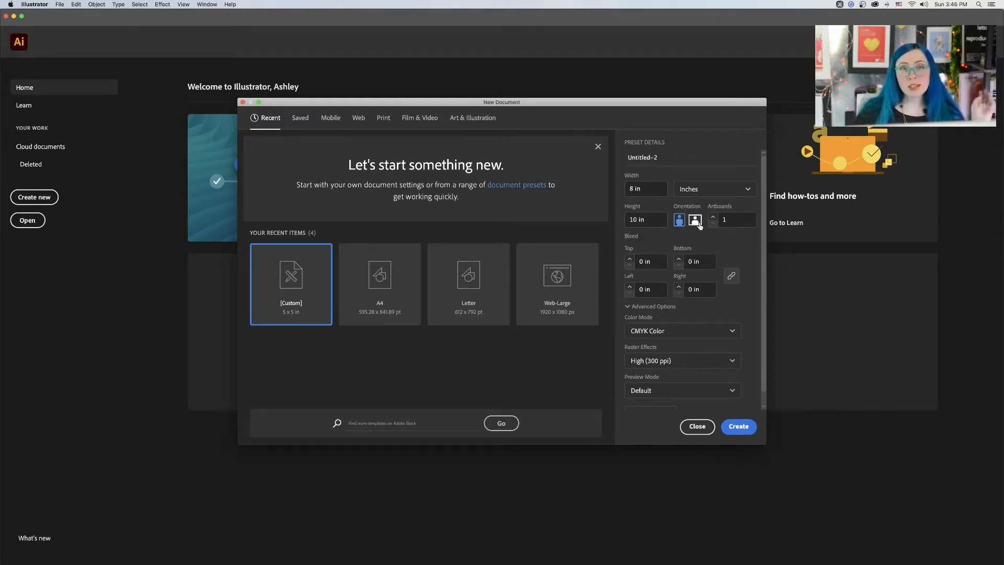
left_click(699, 223)
left_click(681, 222)
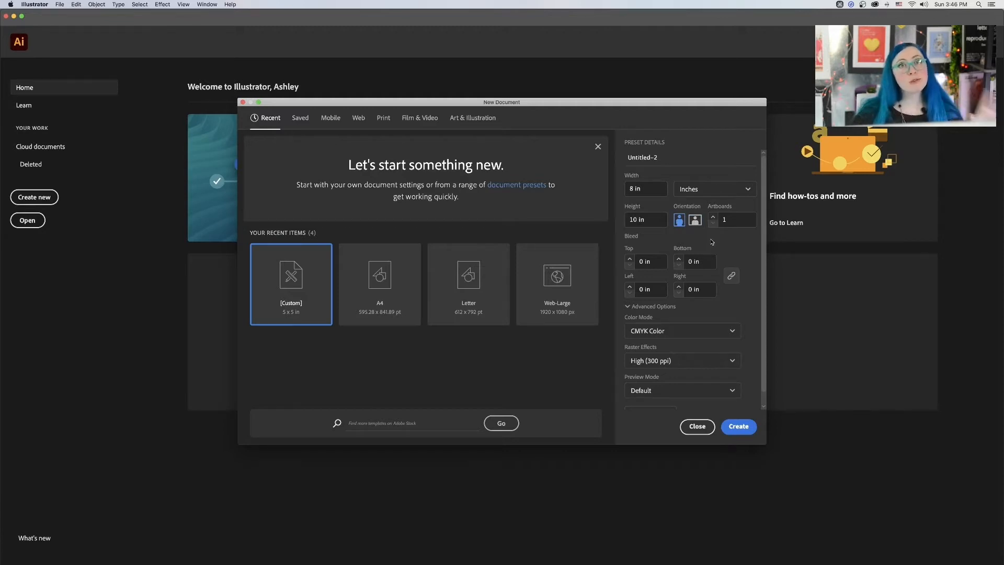
scroll(679, 224, "up", 3)
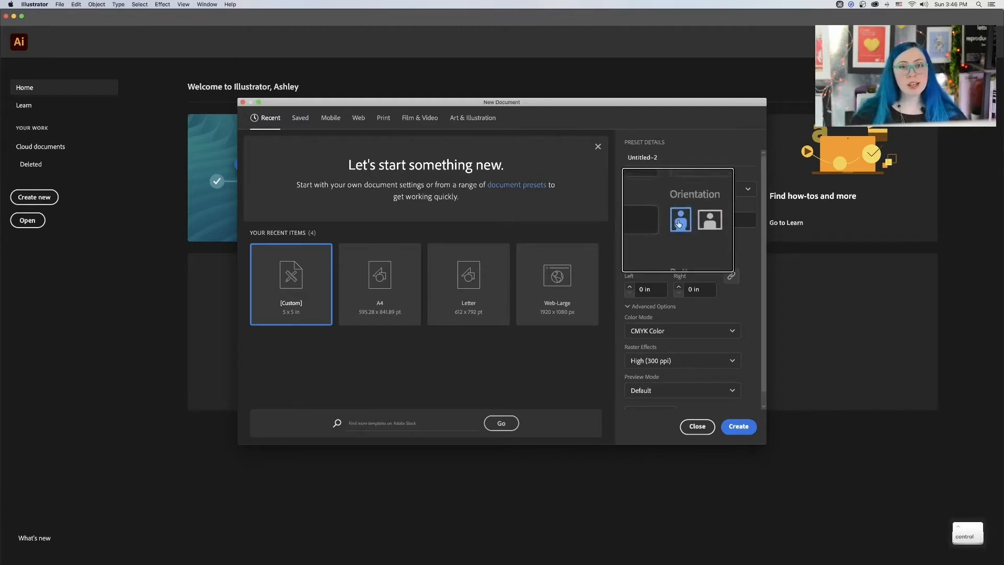
scroll(679, 224, "down", 3)
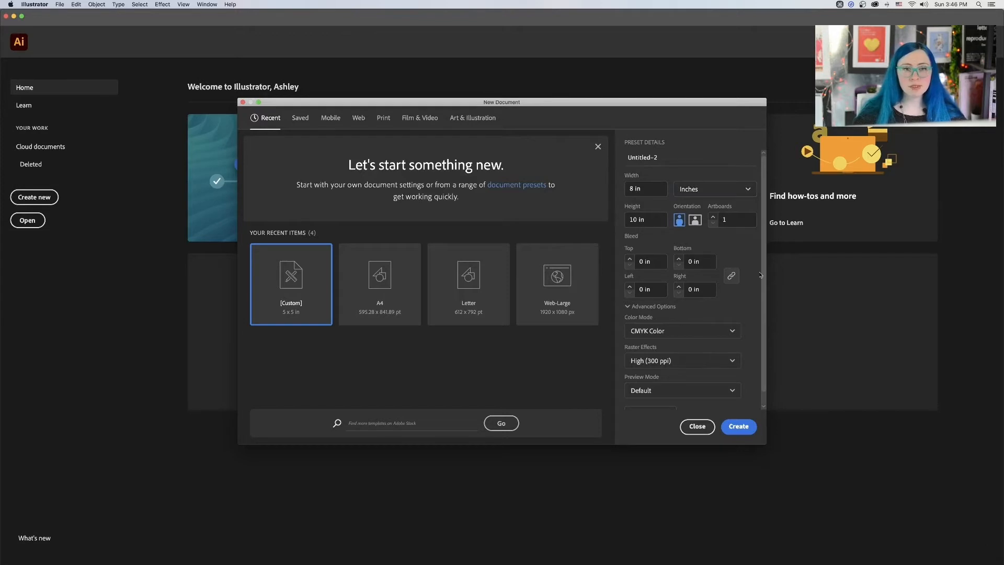
Check the advanced document settings and create the portrait document with CMYK color mode and 300 ppi raster effects
scroll(760, 274, "down", 1)
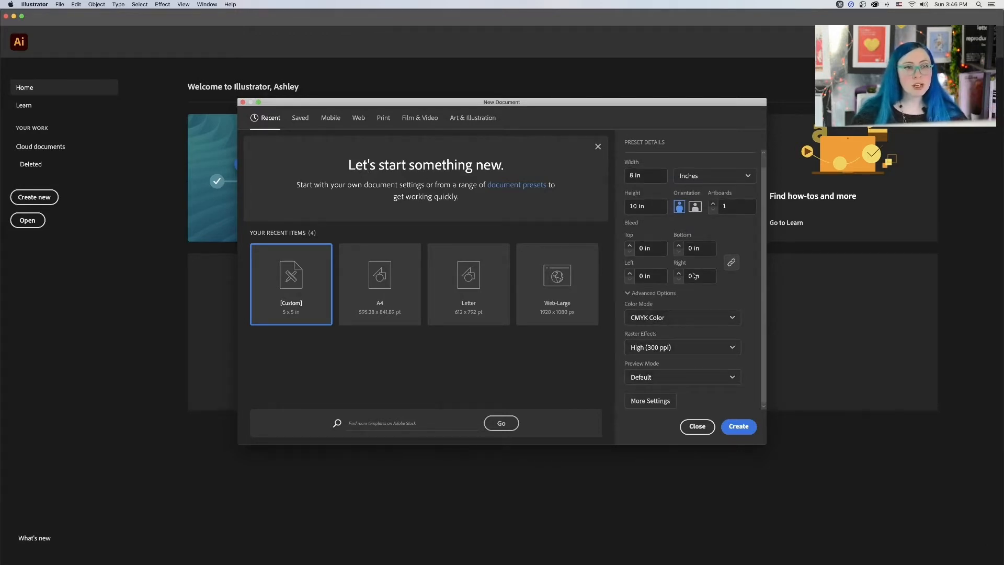
scroll(664, 322, "up", 3)
scroll(663, 353, "down", 3)
scroll(654, 355, "up", 3)
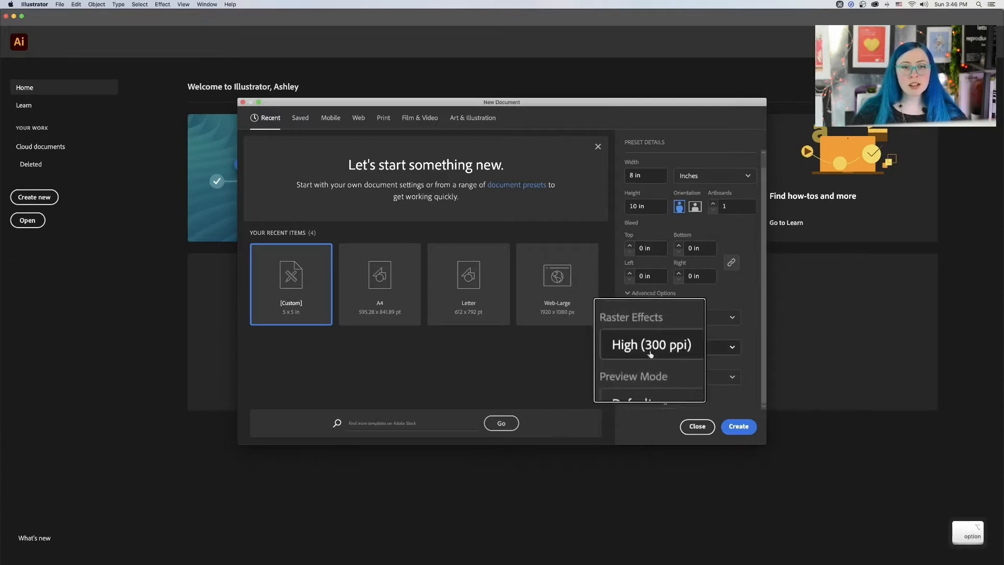
scroll(658, 338, "down", 3)
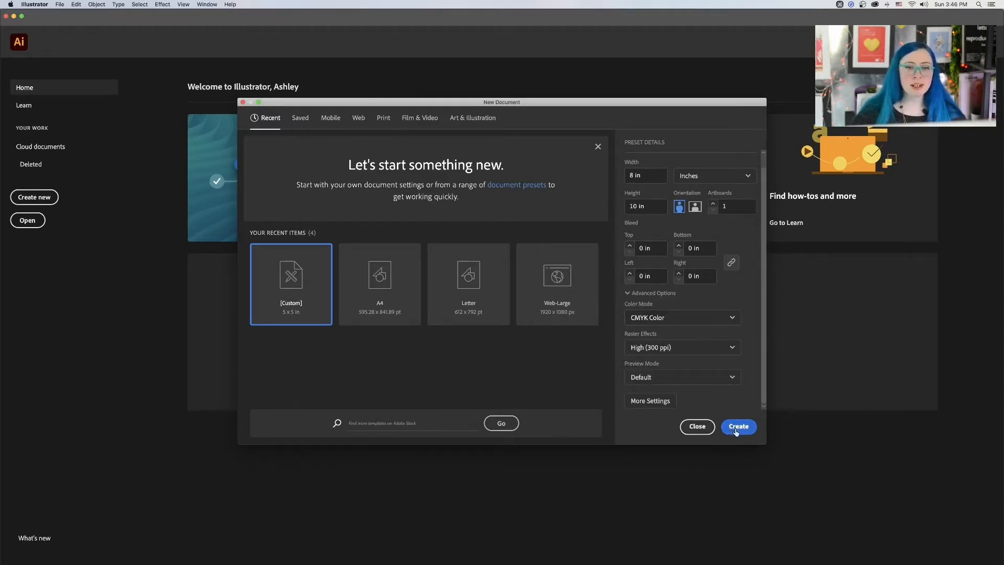
scroll(736, 432, "up", 3)
scroll(737, 431, "down", 3)
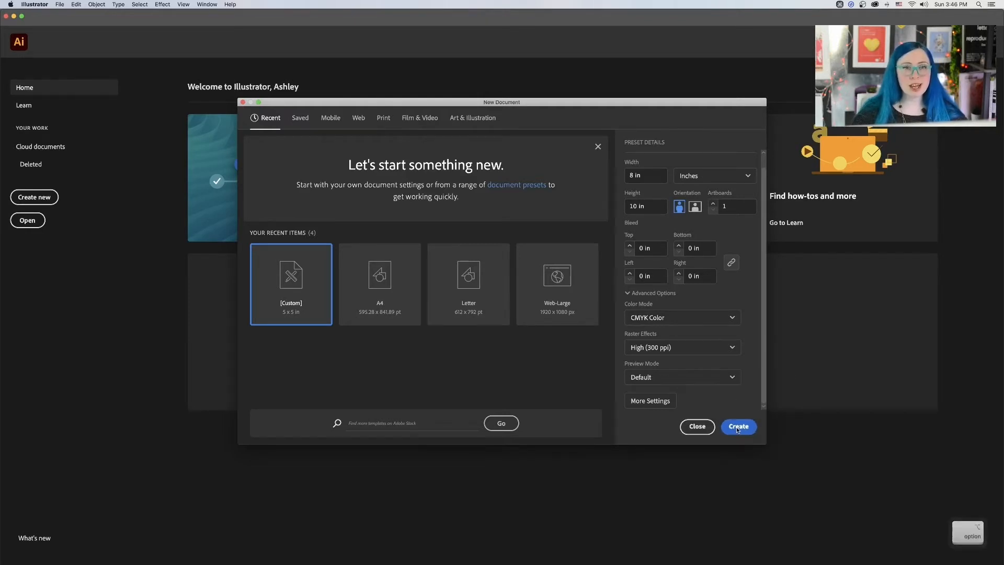
left_click(737, 428)
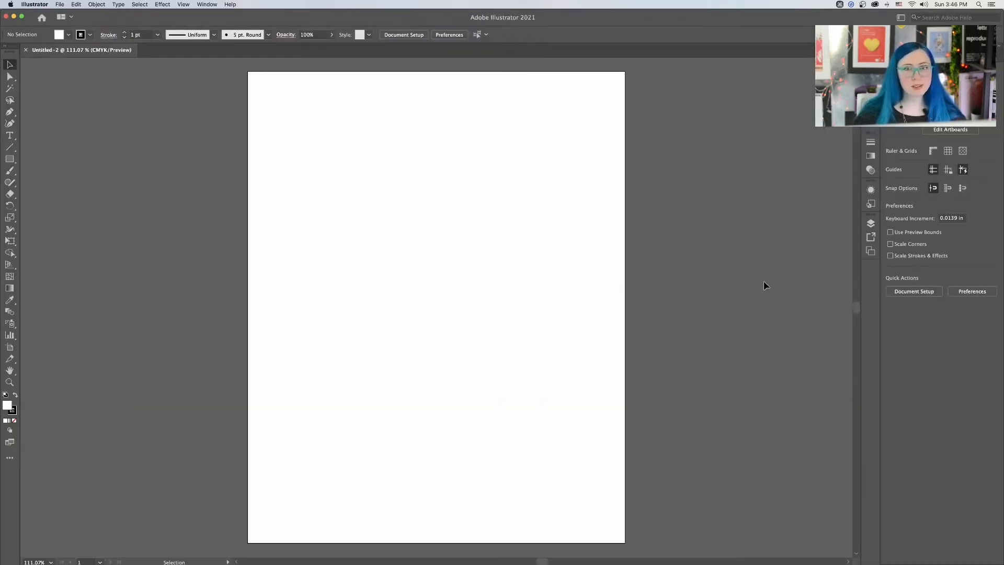
Search the application commands for "ruler" and show the document's rulers
left_click(191, 4)
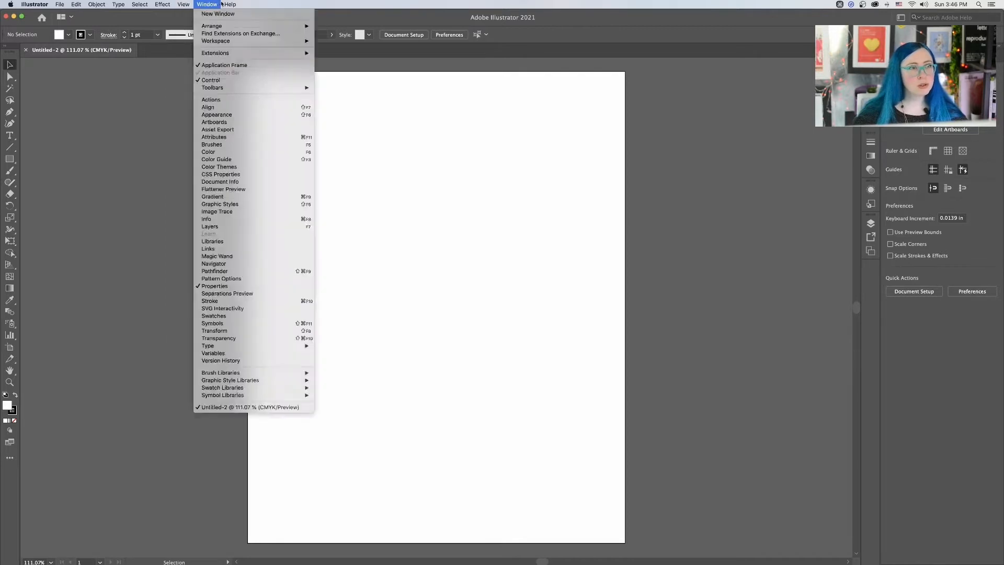
mouse_move(231, 3)
type("ruler")
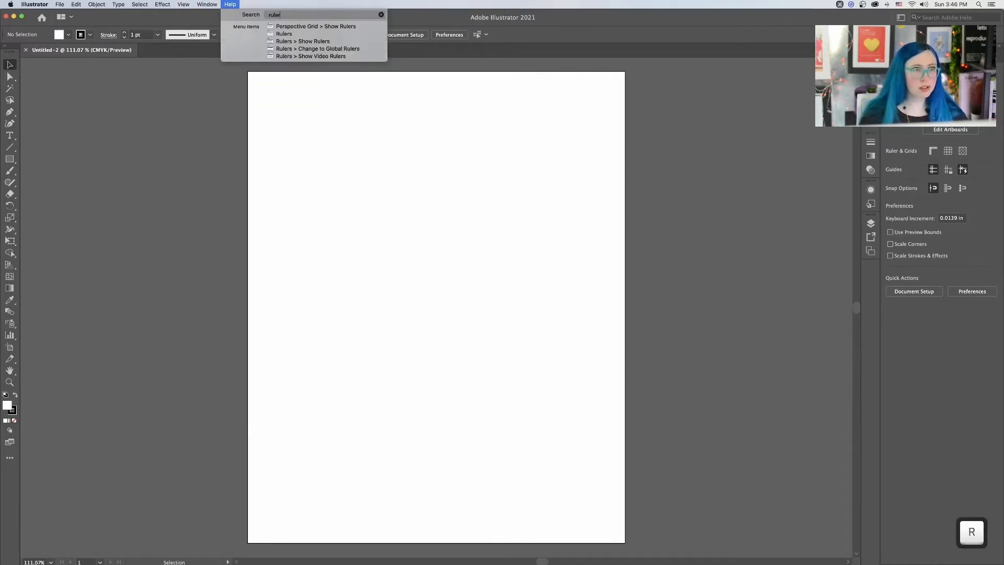
left_click(231, 4)
left_click(231, 4)
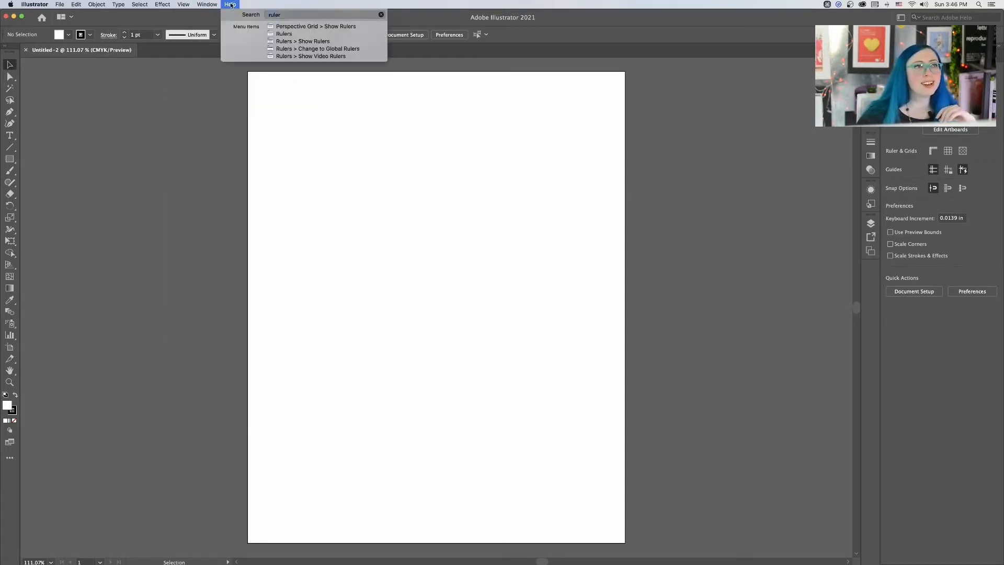
mouse_move(244, 26)
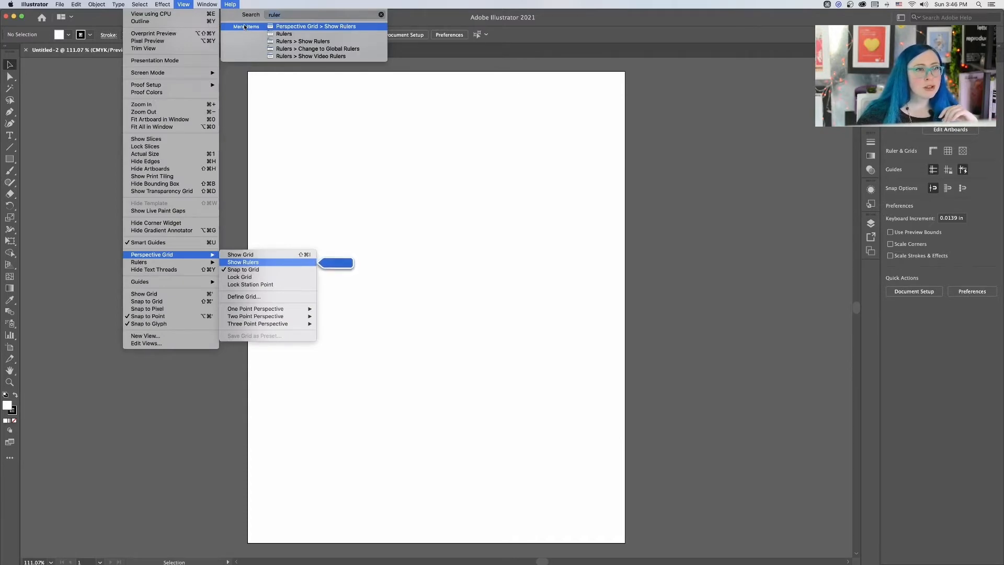
mouse_move(286, 34)
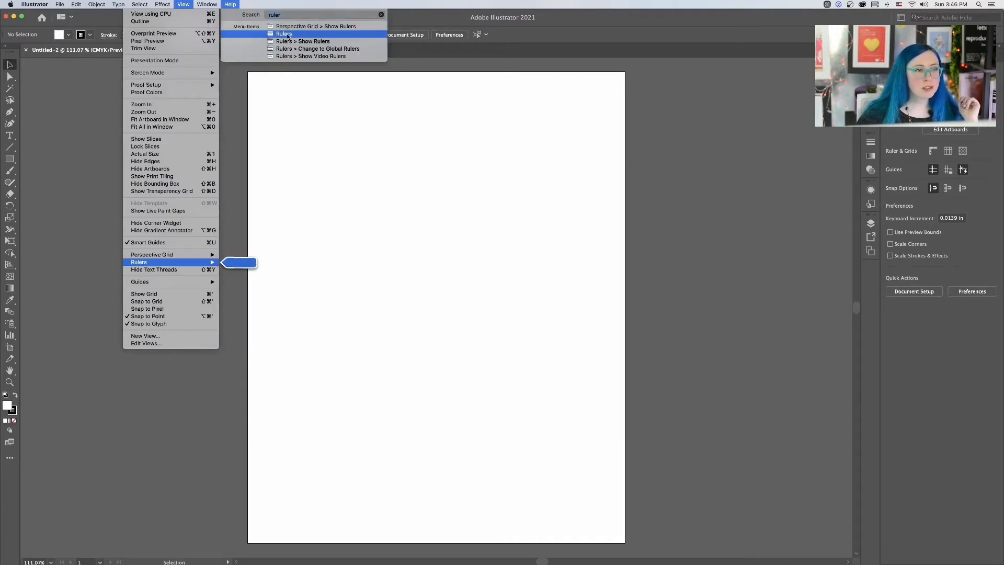
left_click(303, 41)
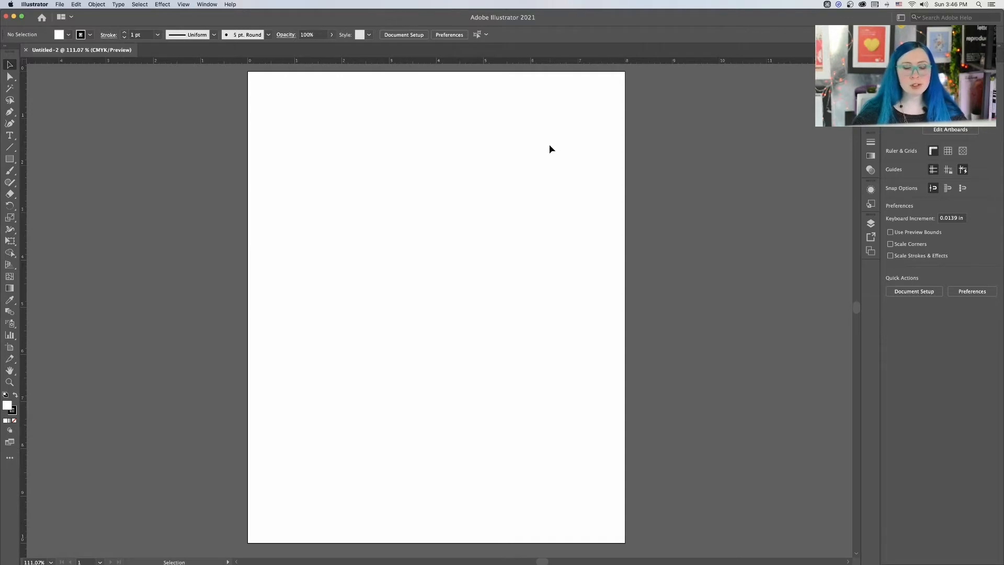
key("super+r")
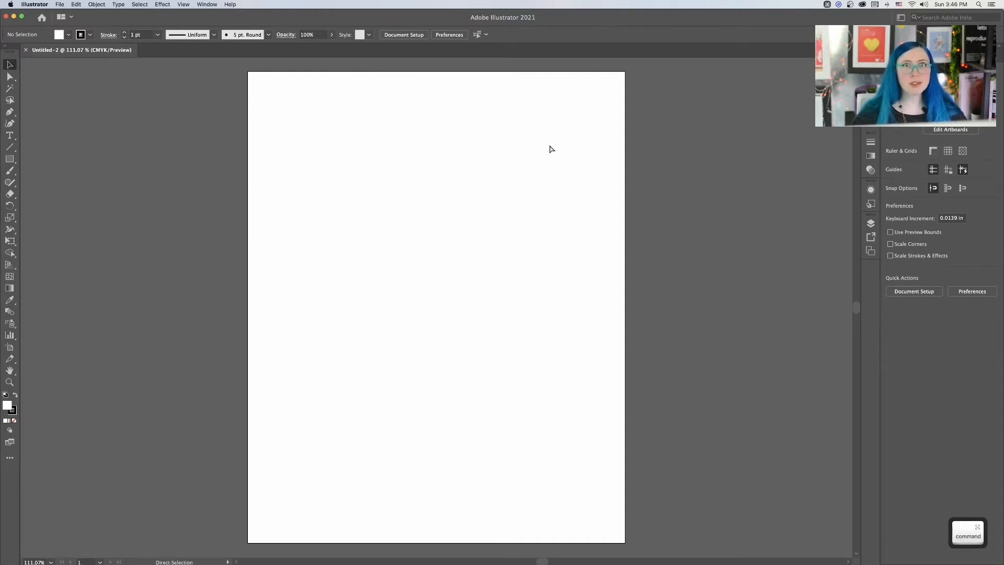
key("super+r")
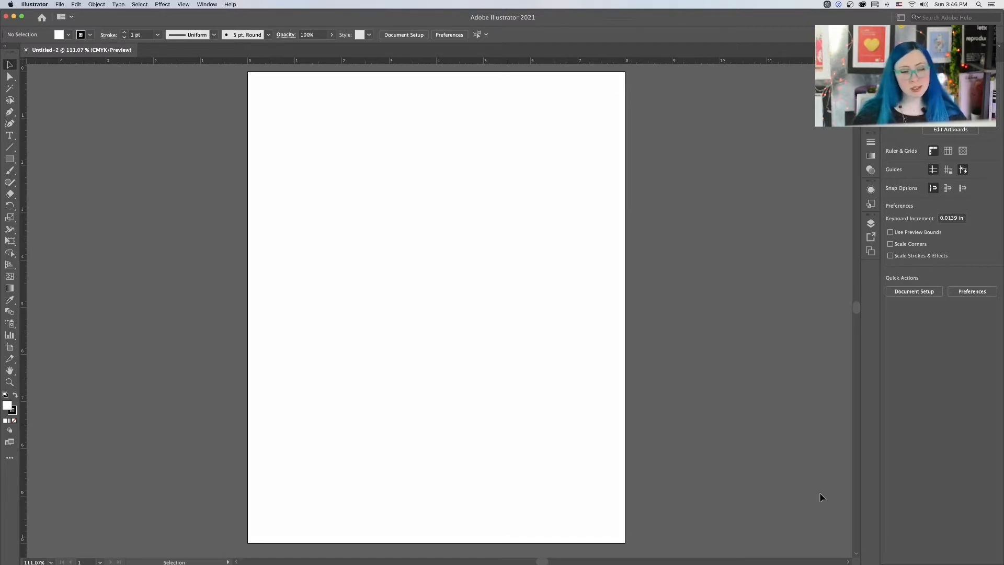
key("ctrl")
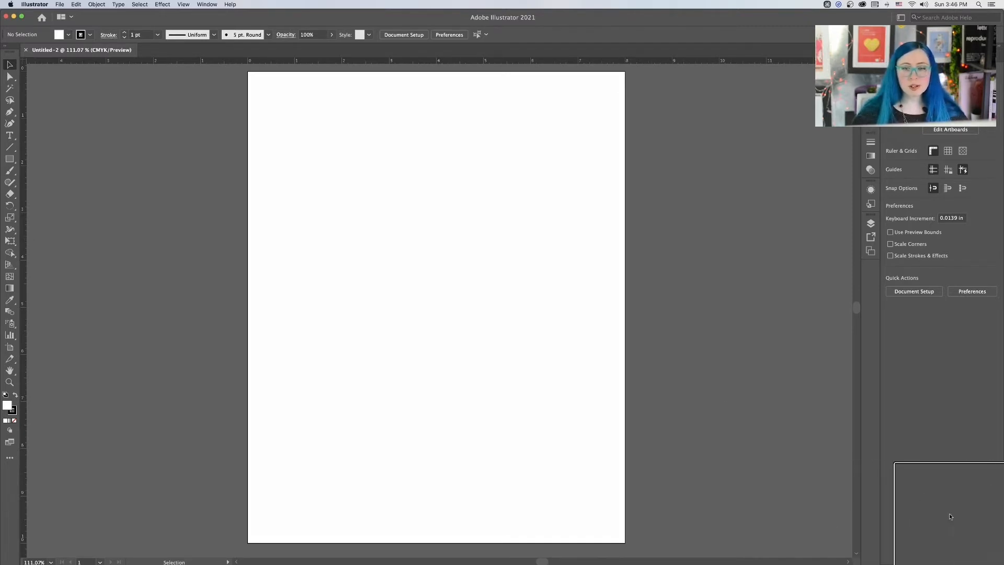
key("alt")
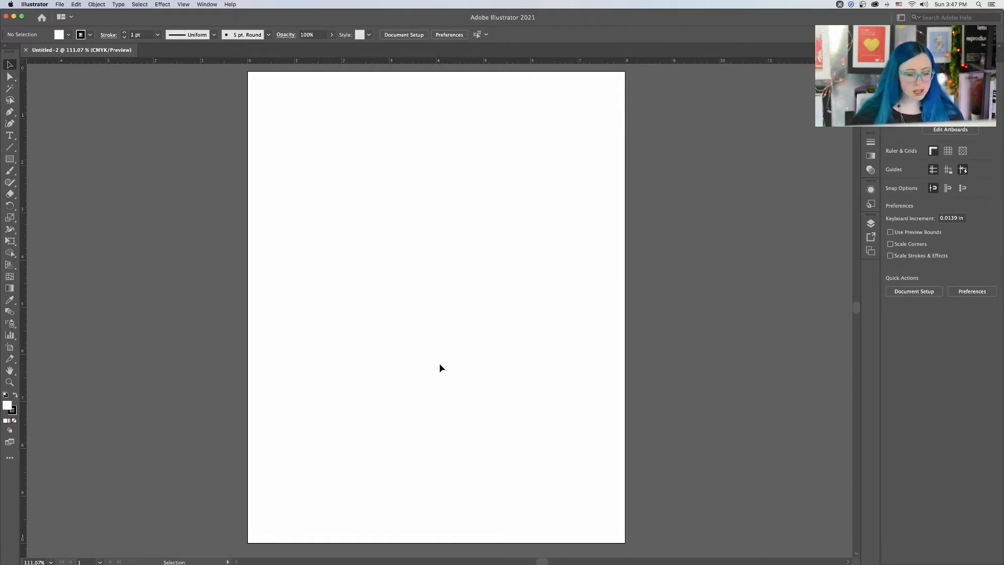
key("super")
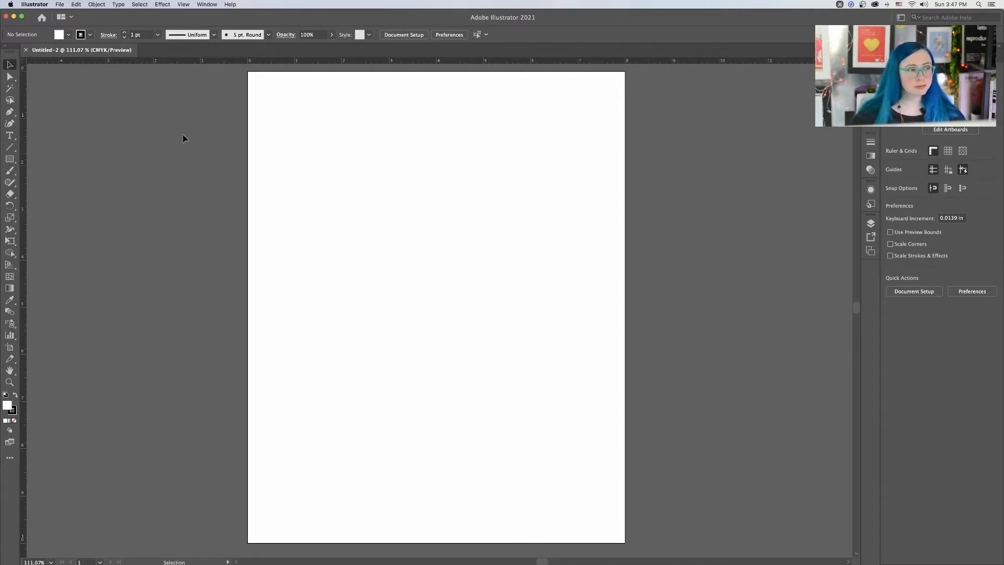
key("ctrl")
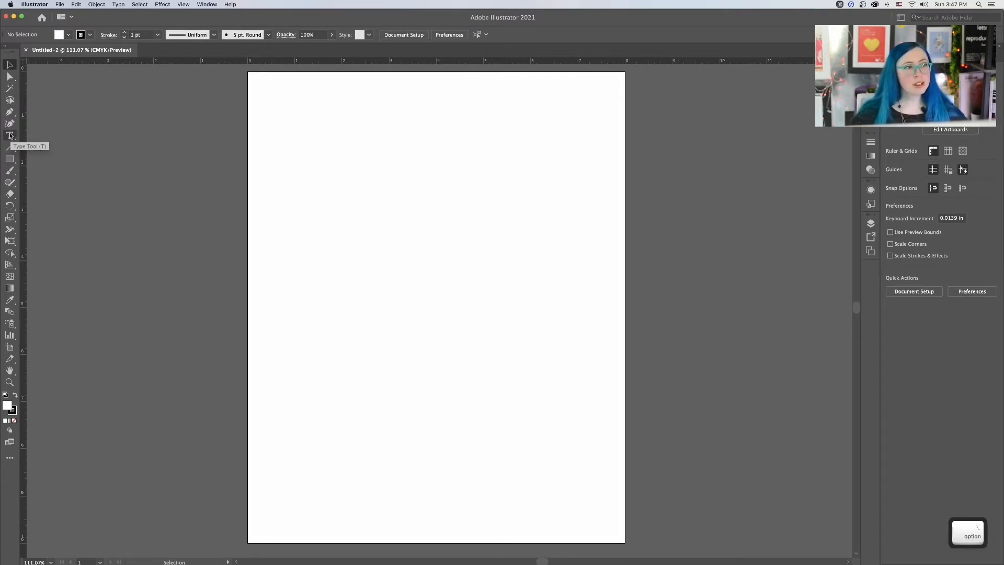
Create an area text box about 5.9 by 8.3 inches inside the page and replace its placeholder text with the copied song lyrics
left_click(10, 136)
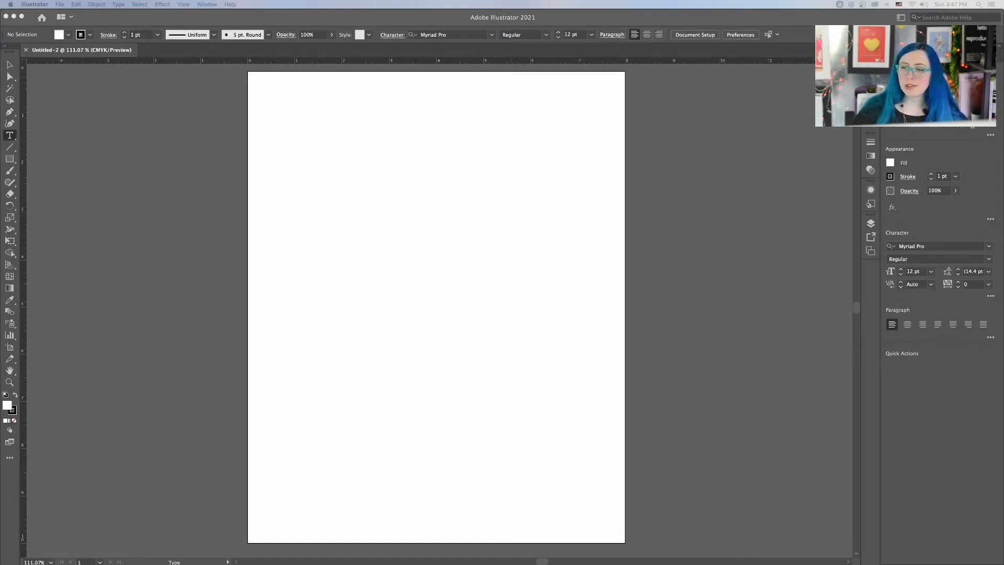
key("super+c")
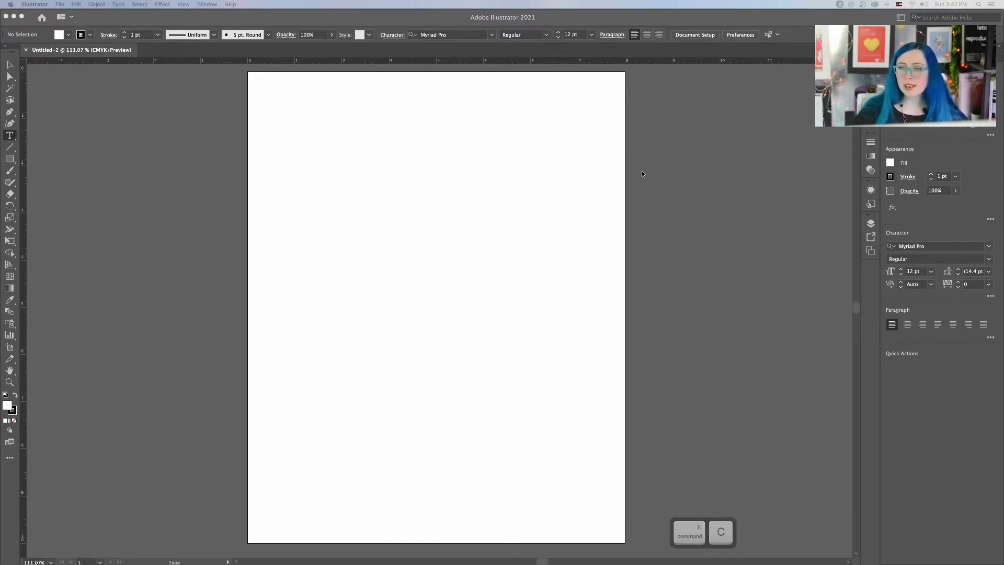
left_click(828, 108)
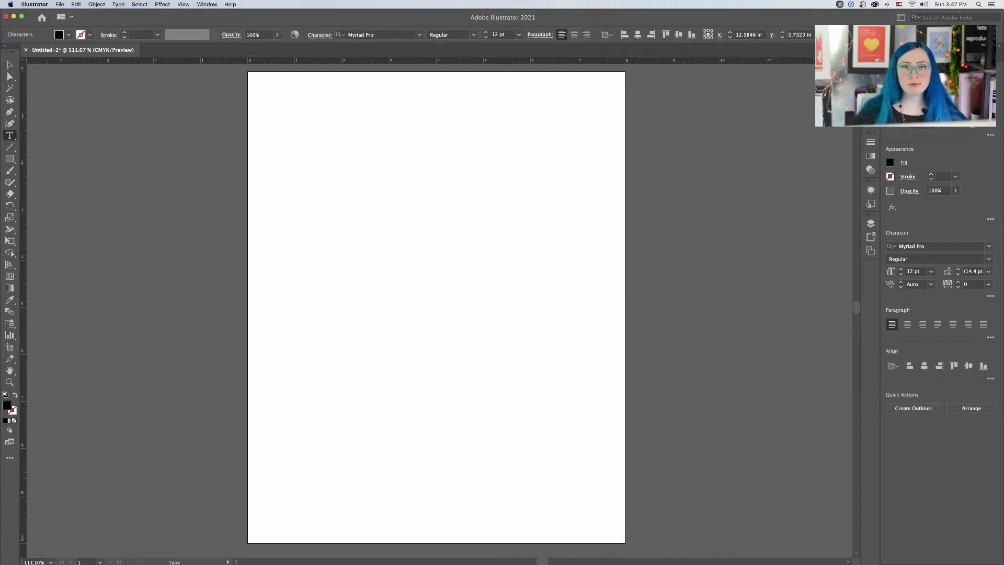
key("Escape")
left_click(9, 135)
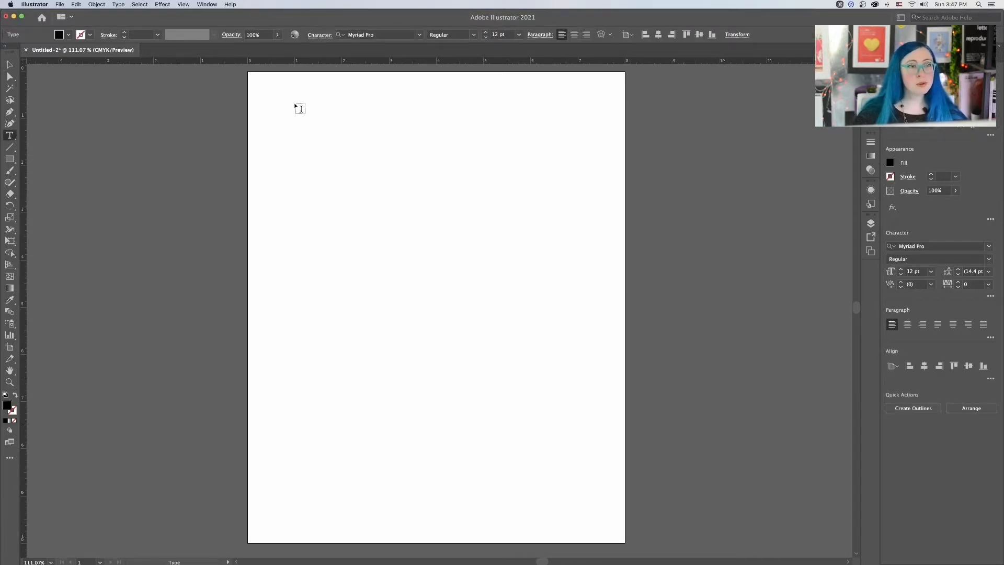
left_click_drag(295, 105, 571, 496)
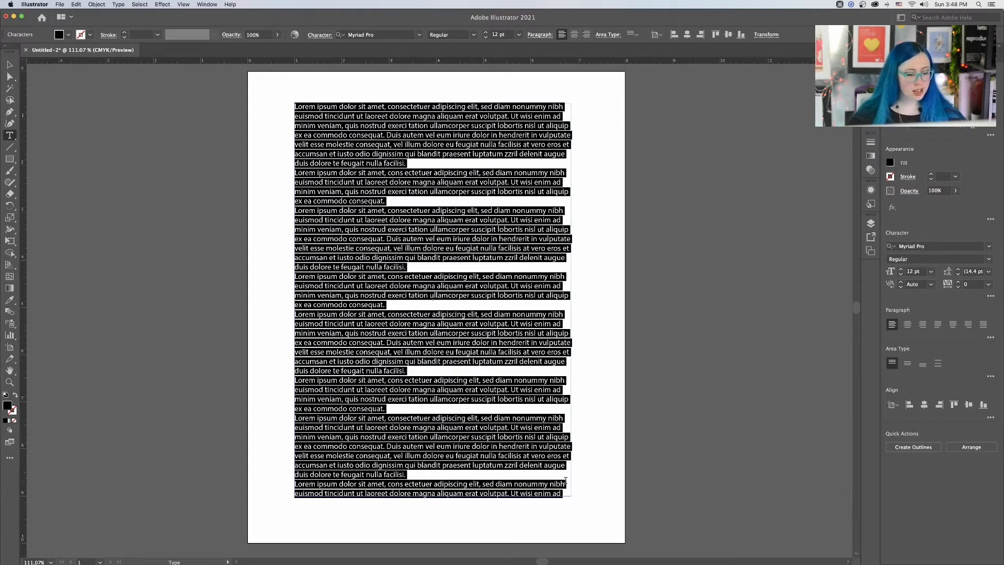
key("super+v")
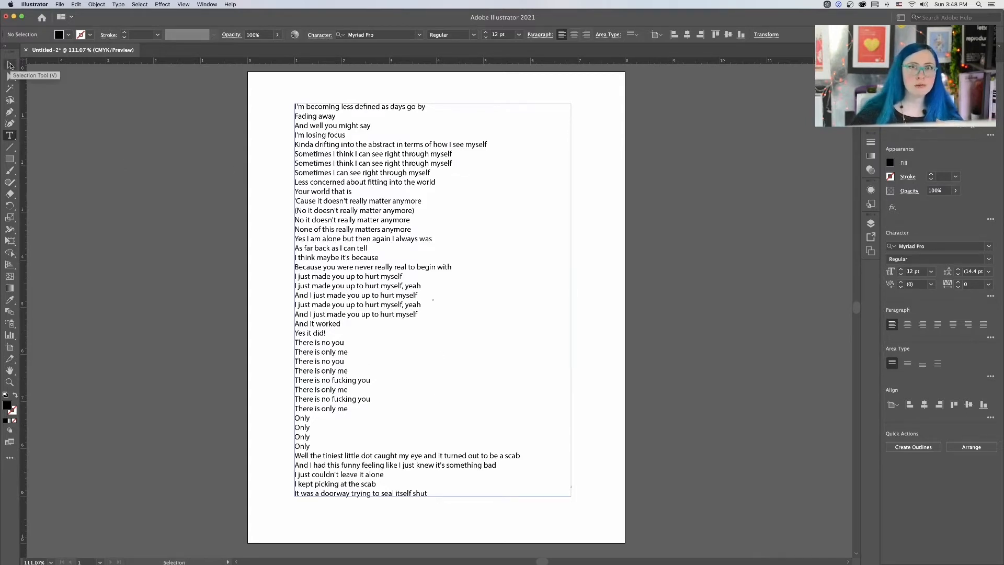
Resize the lyrics text box to about 5 by 8.7 inches and thread its overflow text into a second box beside it
left_click(10, 65)
left_click(416, 426)
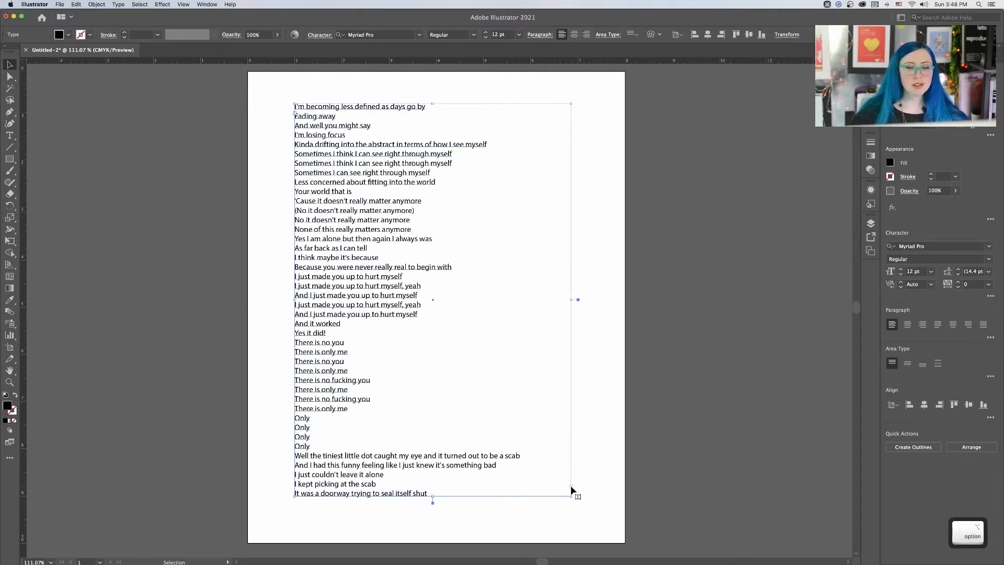
left_click_drag(571, 496, 543, 512)
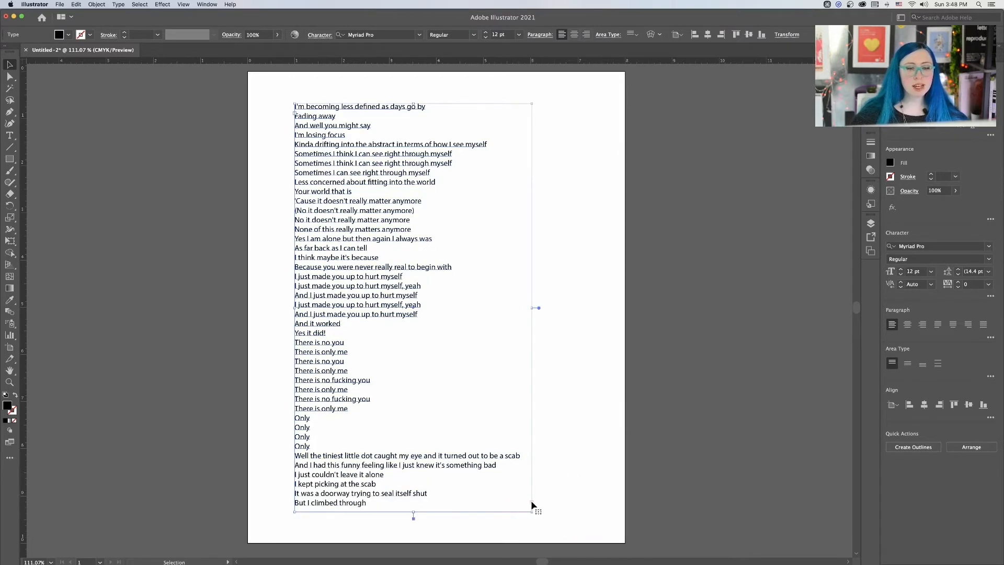
key("t")
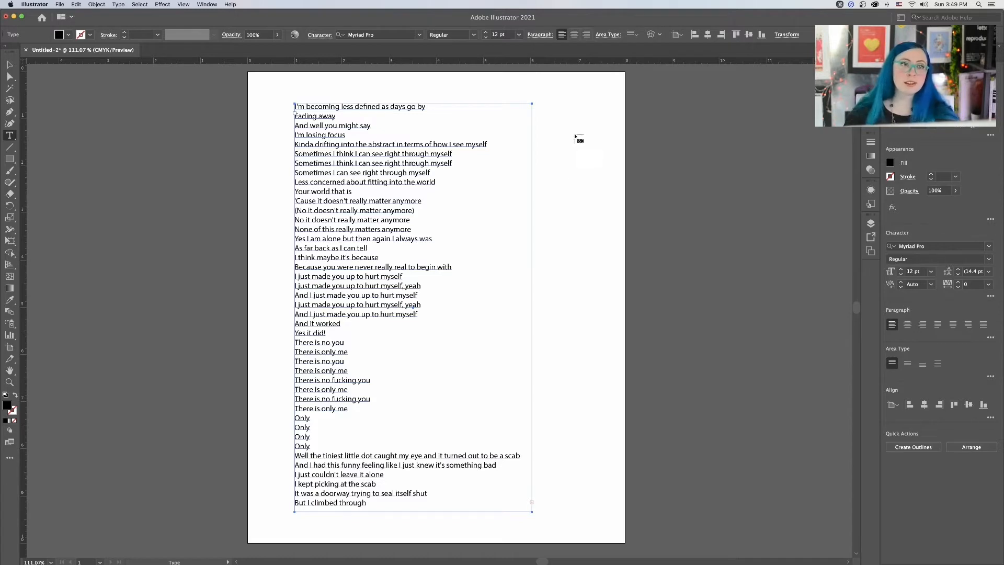
left_click(563, 104)
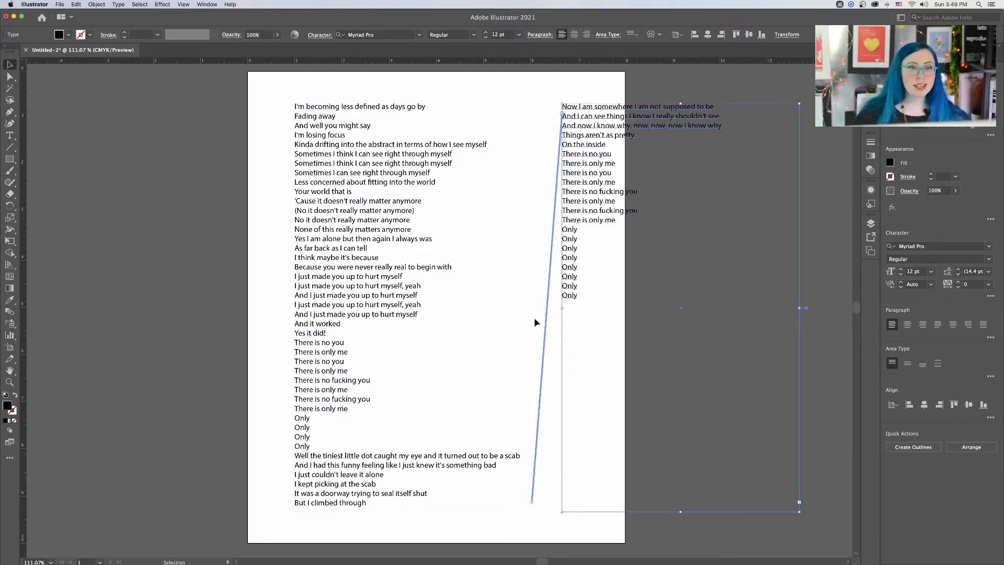
scroll(515, 467, "up", 3)
scroll(679, 131, "down", 3)
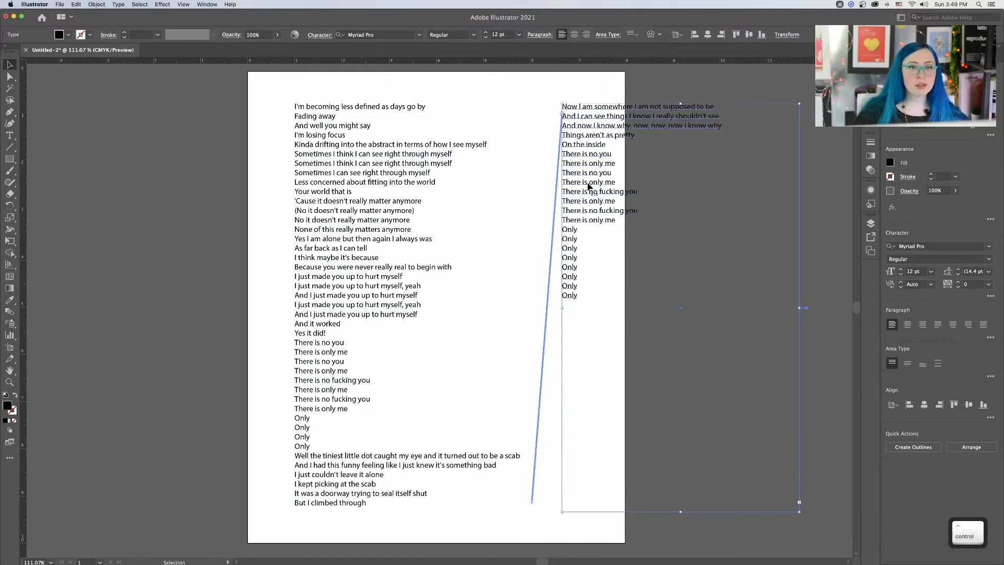
left_click(139, 162)
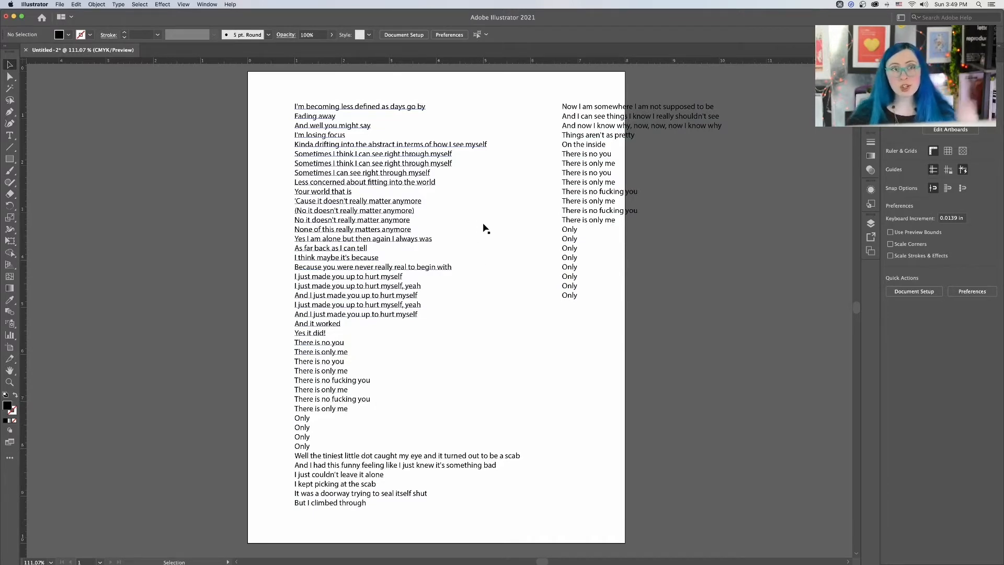
left_click(584, 172)
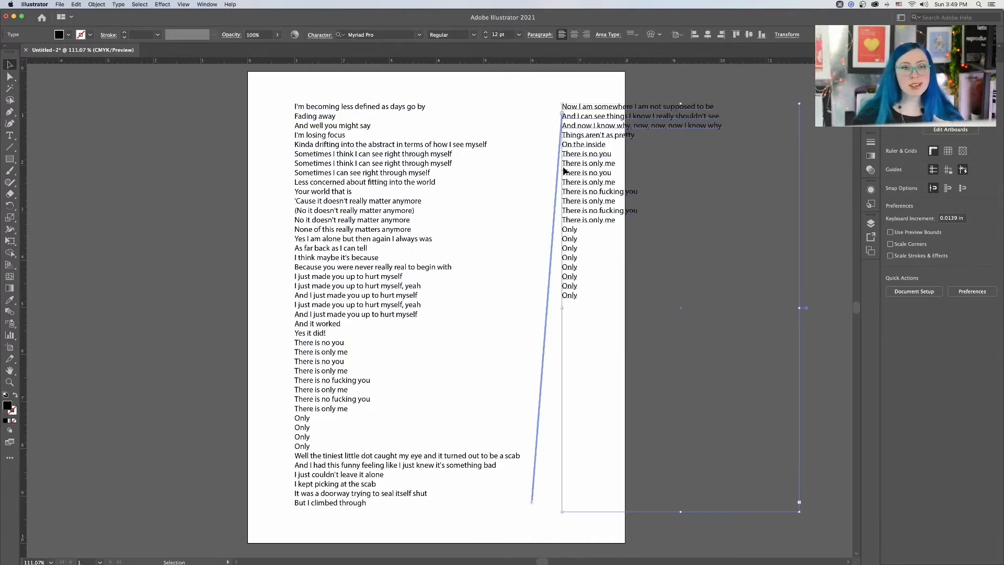
left_click(658, 193)
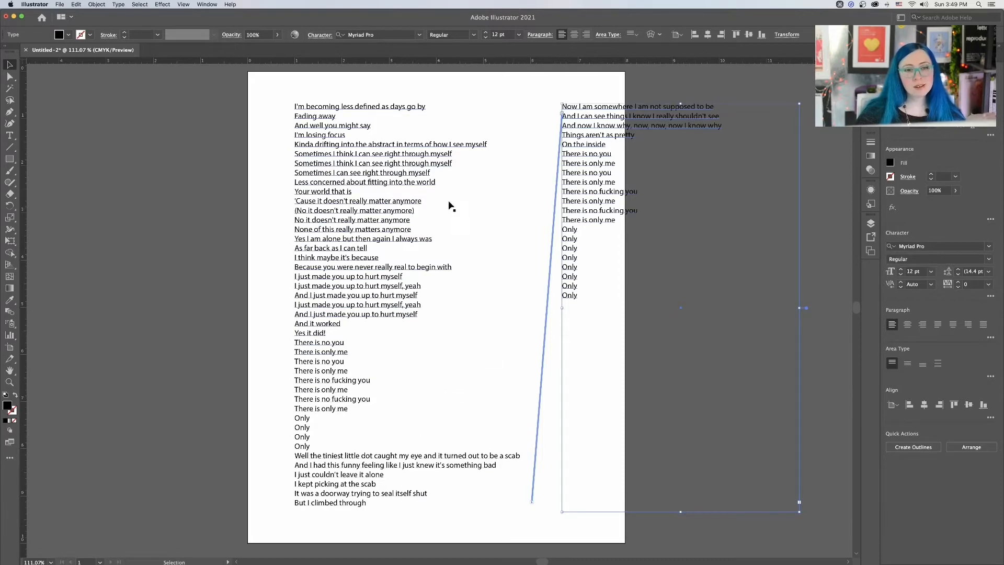
Move both linked lyrics boxes straight down about 1.5 inches to free space at the top of the page
left_click(349, 187)
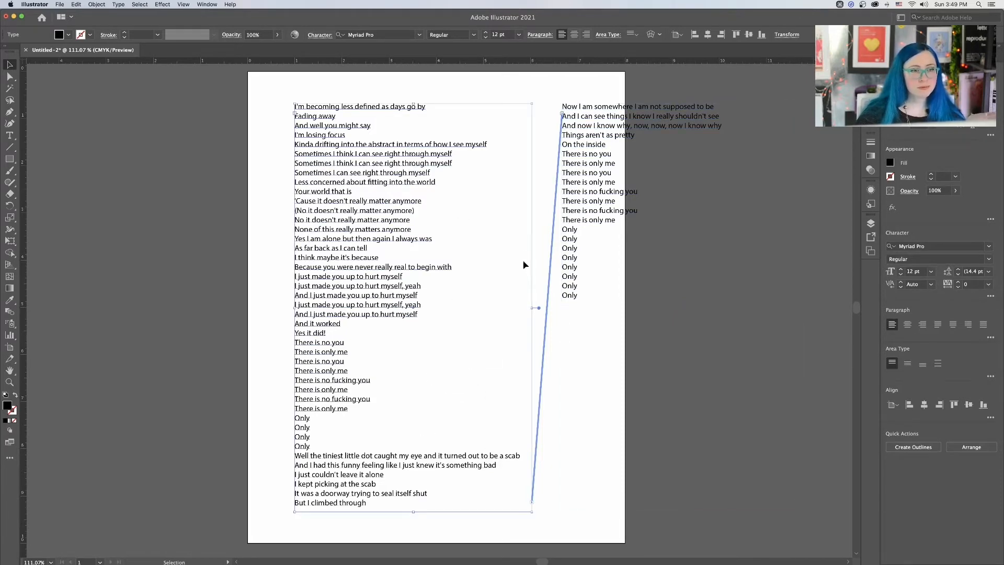
left_click(566, 184, "shift")
left_click_drag(588, 143, 587, 215)
left_click(453, 133)
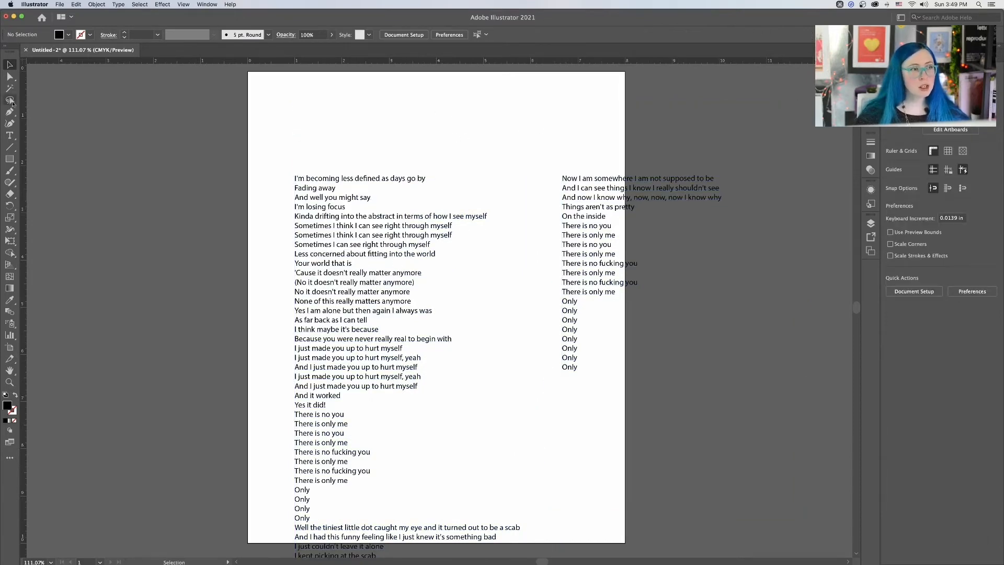
Add a point text object reading "Only" in the empty space above the lyrics
left_click(10, 135)
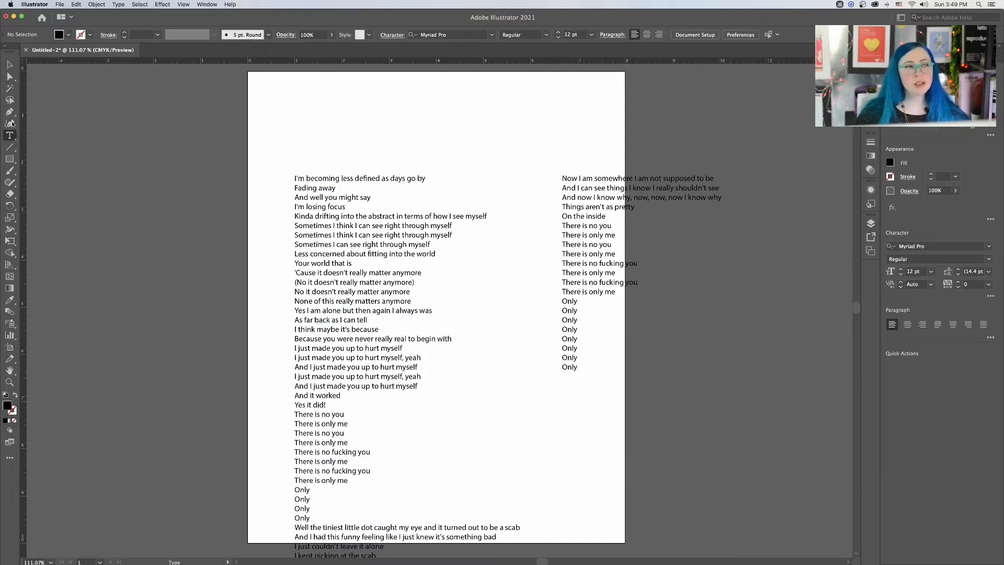
key("ctrl")
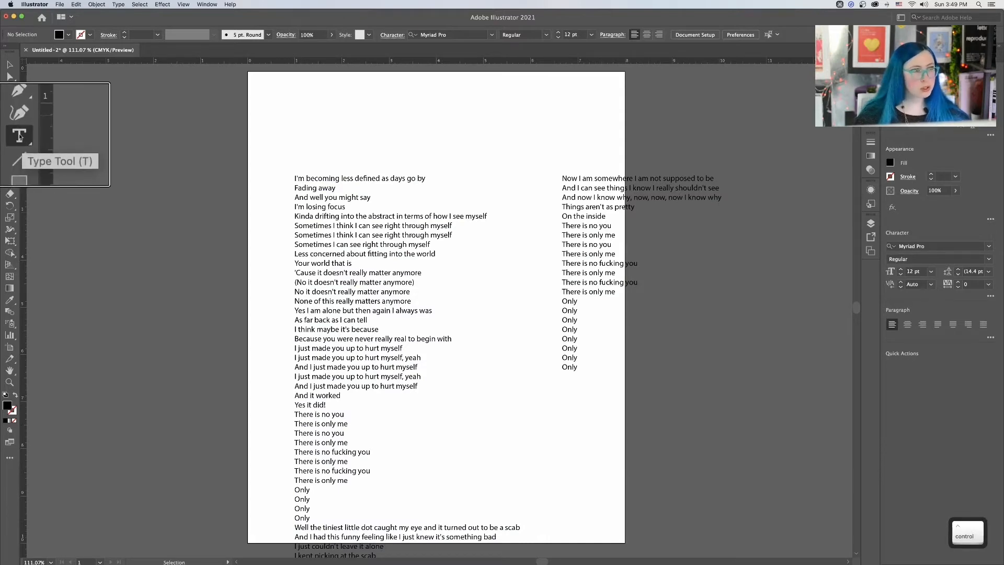
left_click(300, 106)
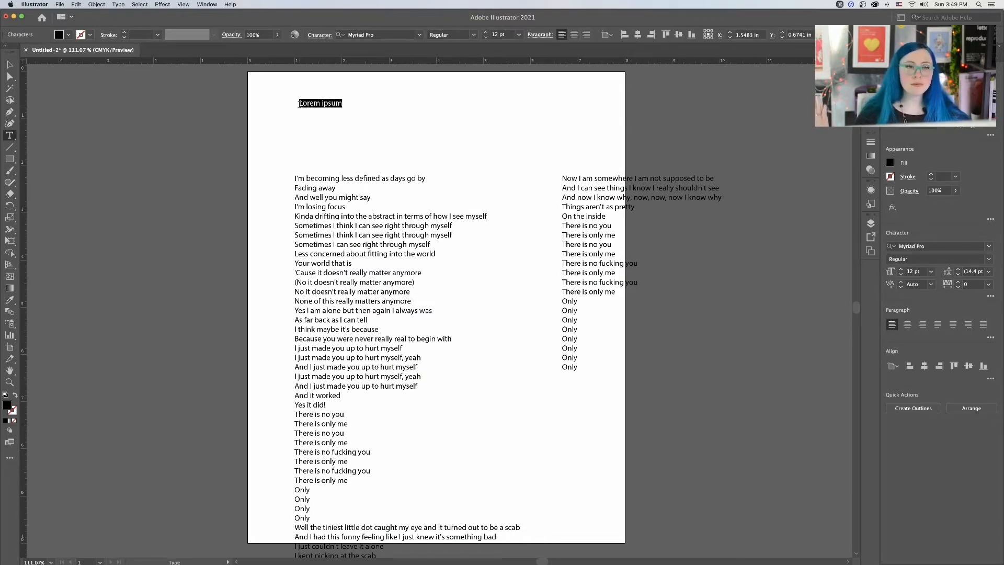
key("shift")
type("Only")
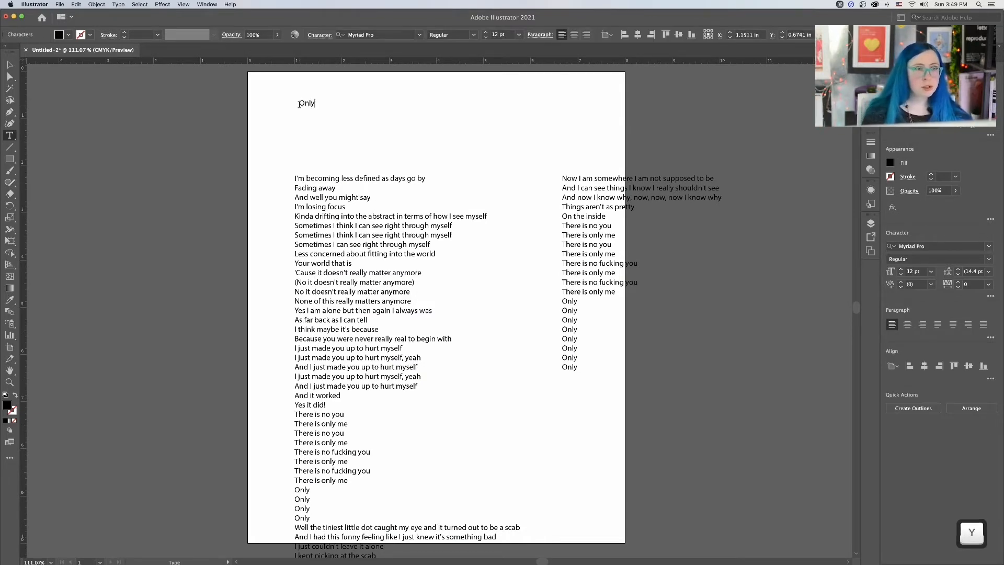
key("Escape")
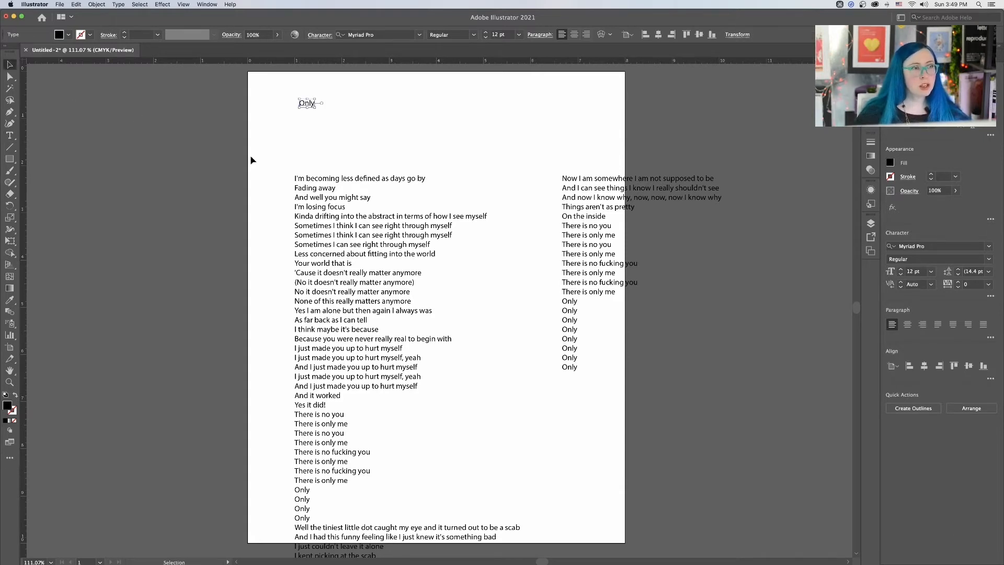
Compare the bounding boxes of the lyrics area text and the "Only" point text
left_click(385, 205)
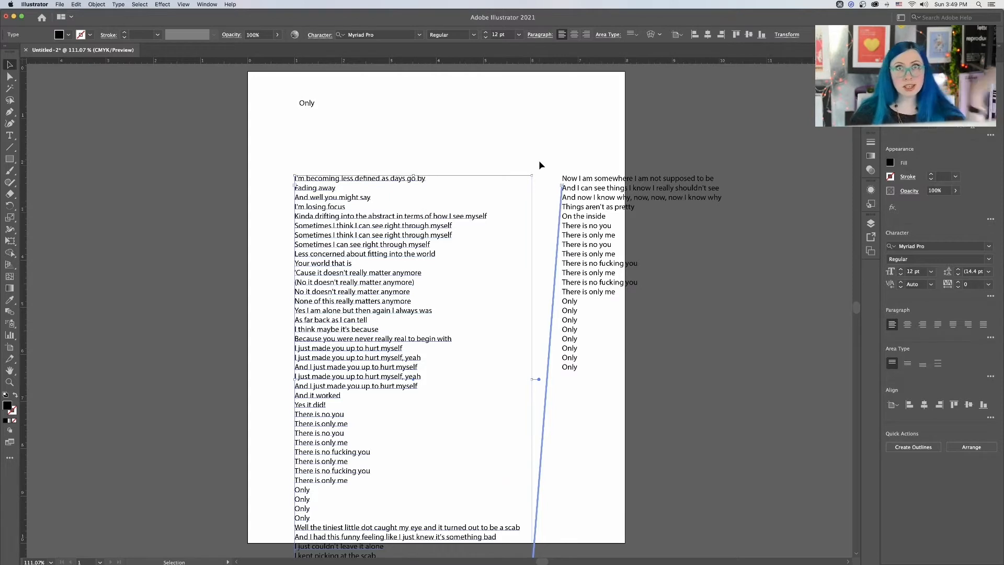
left_click(308, 104)
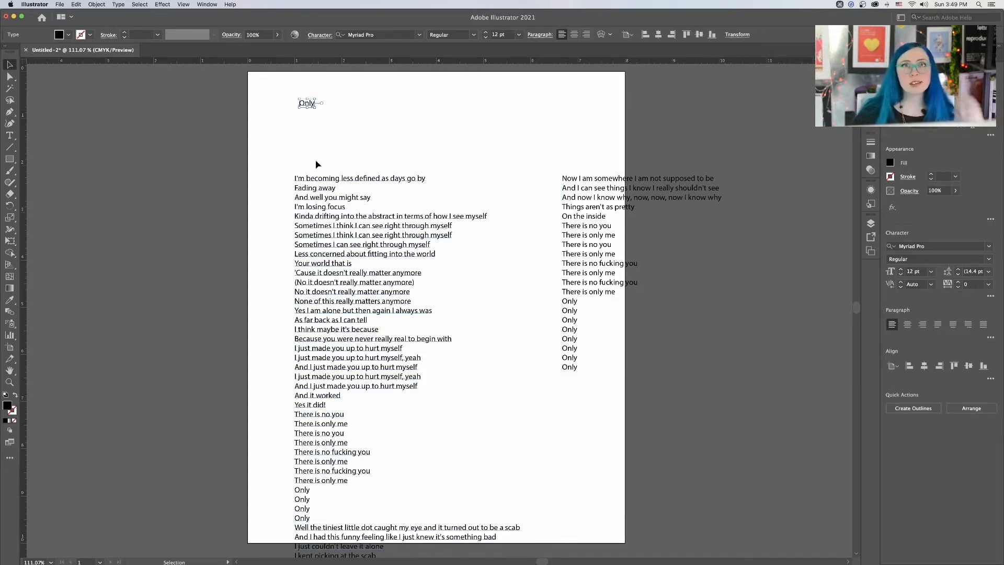
left_click(375, 259)
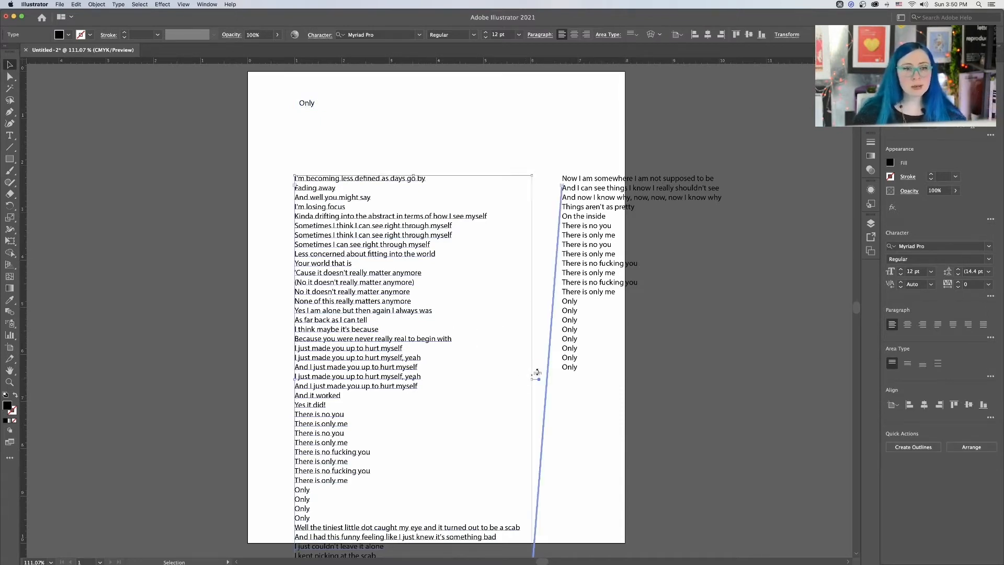
scroll(309, 173, "up", 5)
scroll(525, 390, "down", 5)
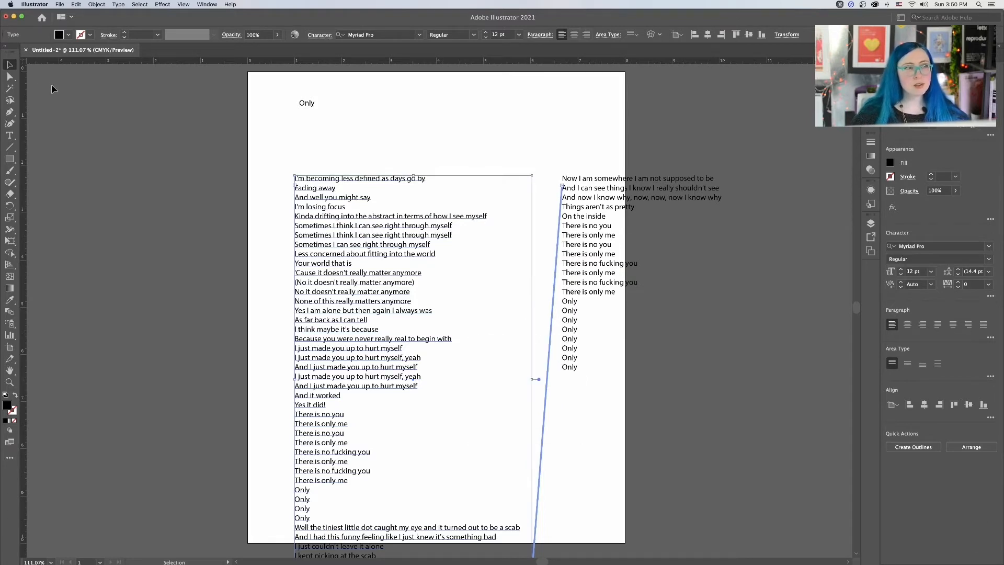
left_click(164, 226)
left_click(9, 135)
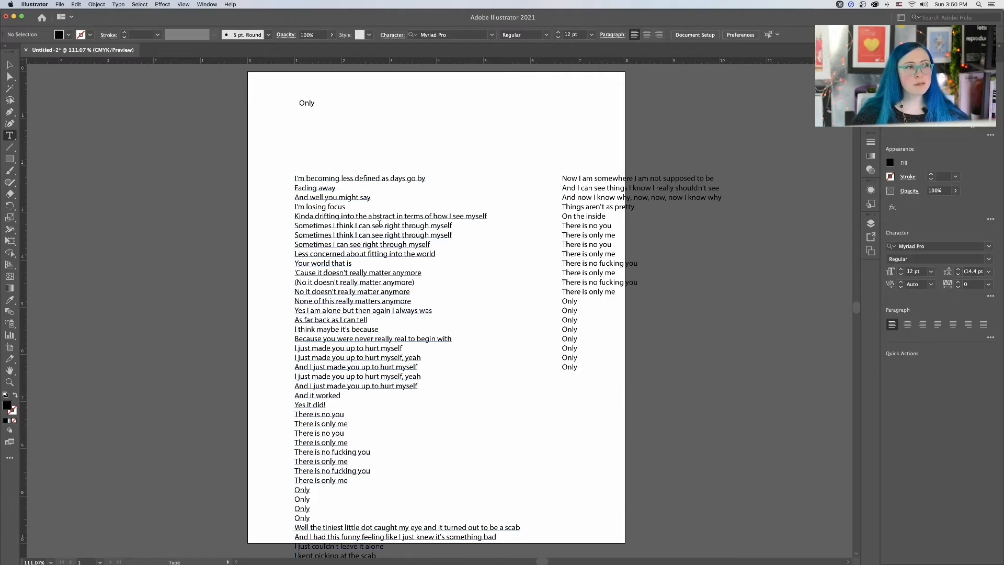
left_click(9, 65)
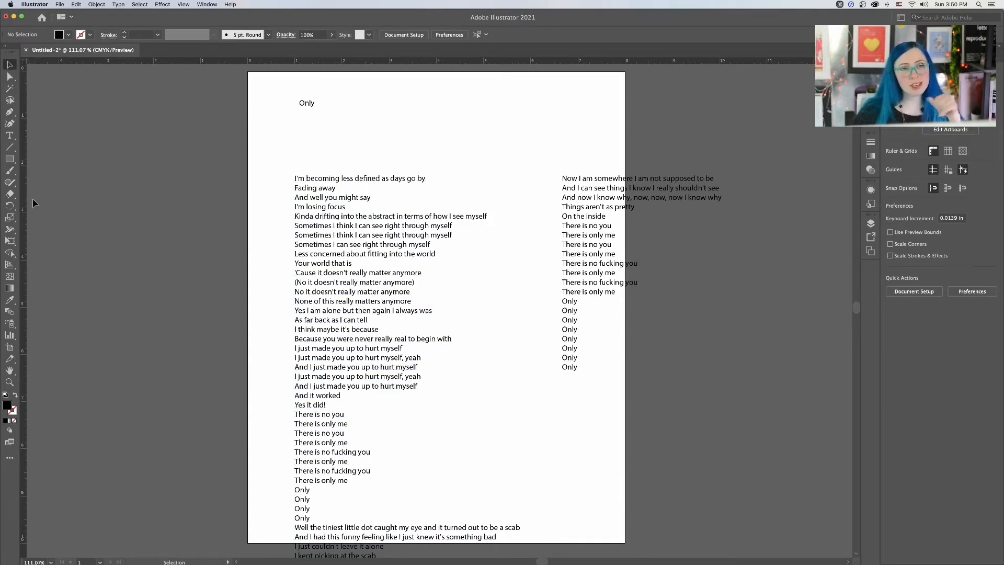
left_click(9, 136)
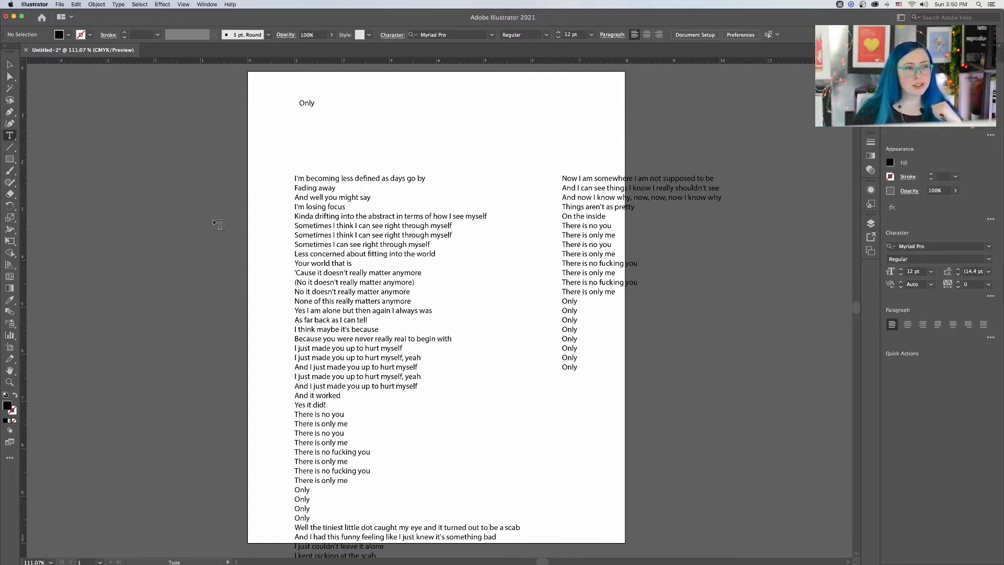
key("v")
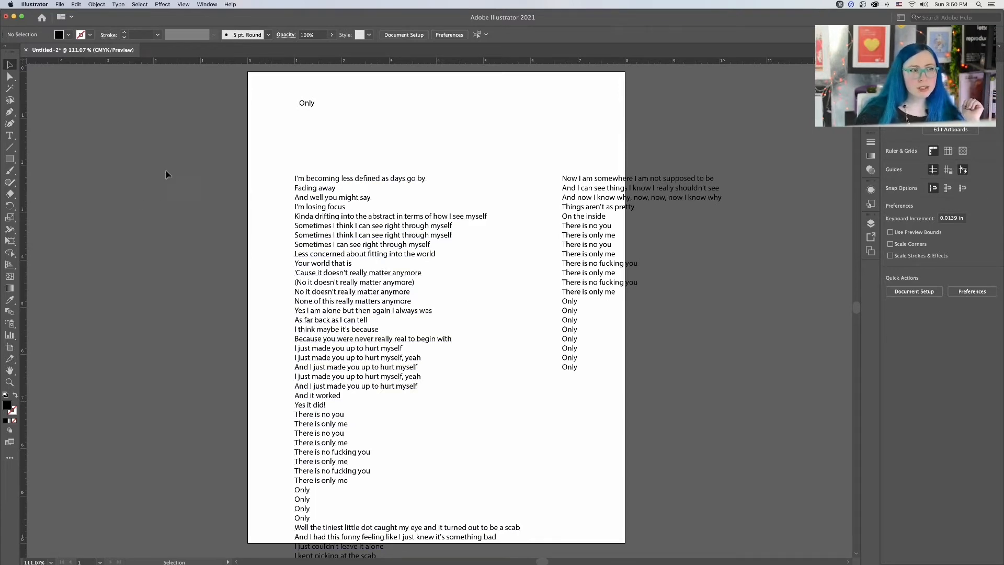
key("super")
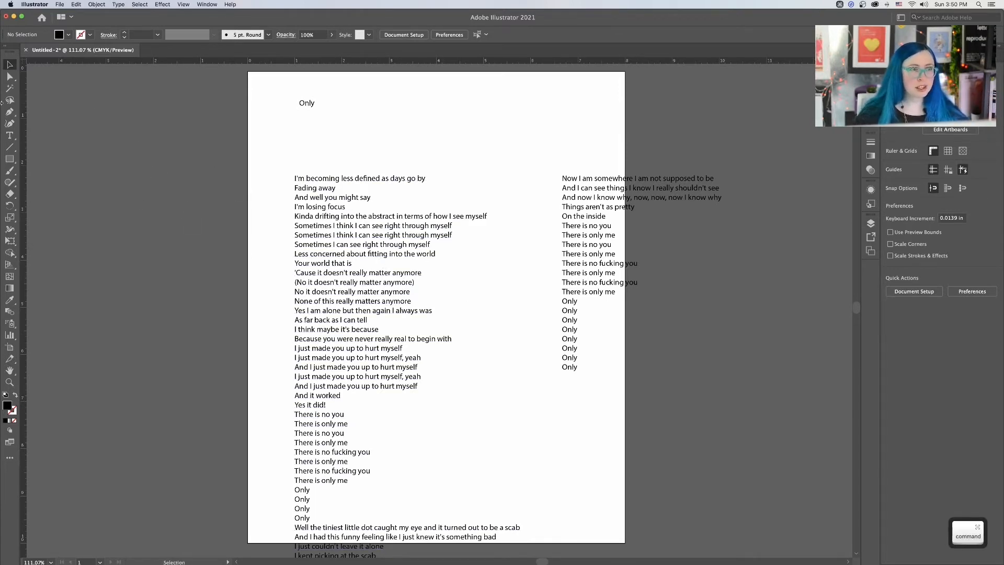
left_click(10, 135)
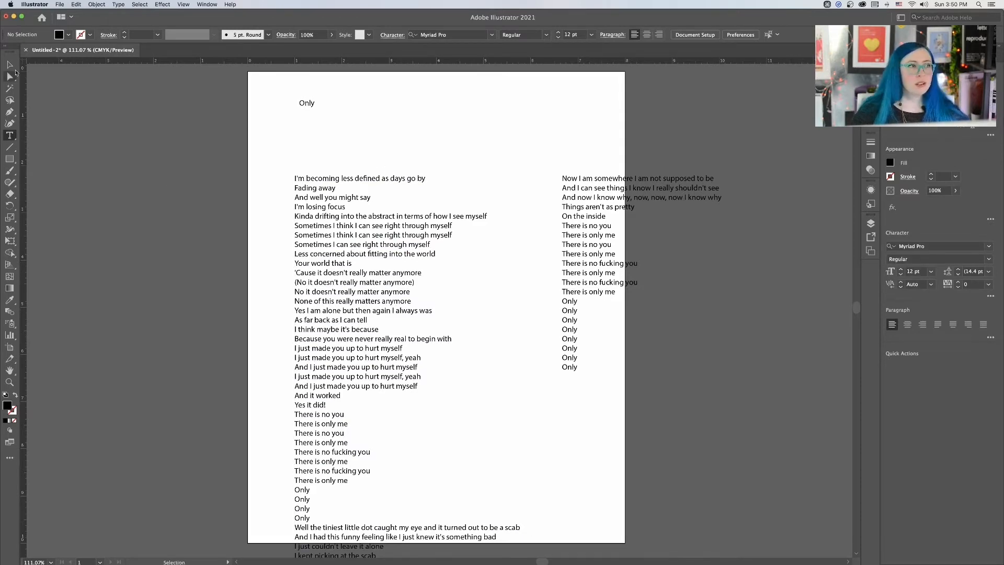
key("v")
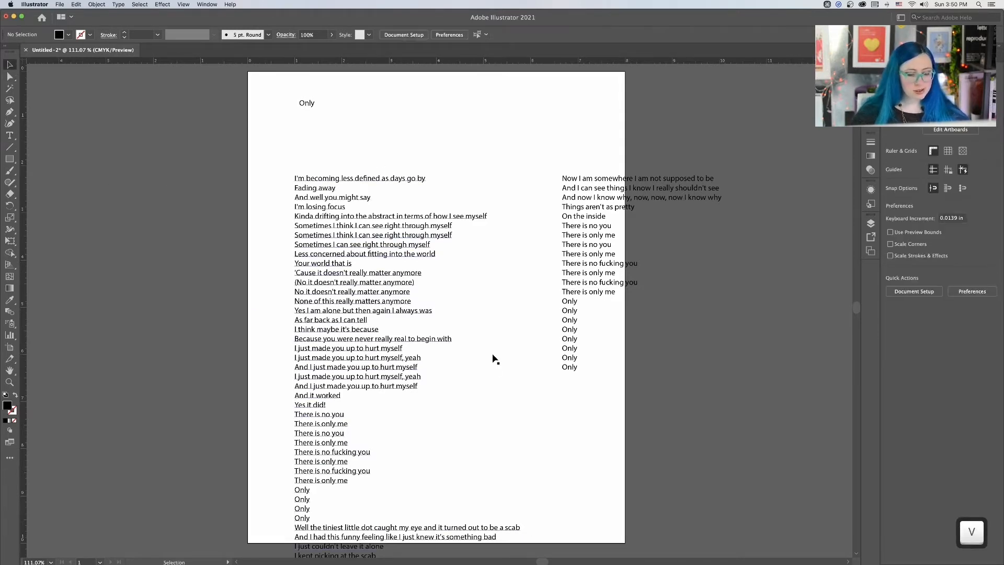
Try the first lyrics box at about 2.3 inches wide to reflow its lines, and widen it to about 4.6 inches
left_click(383, 253)
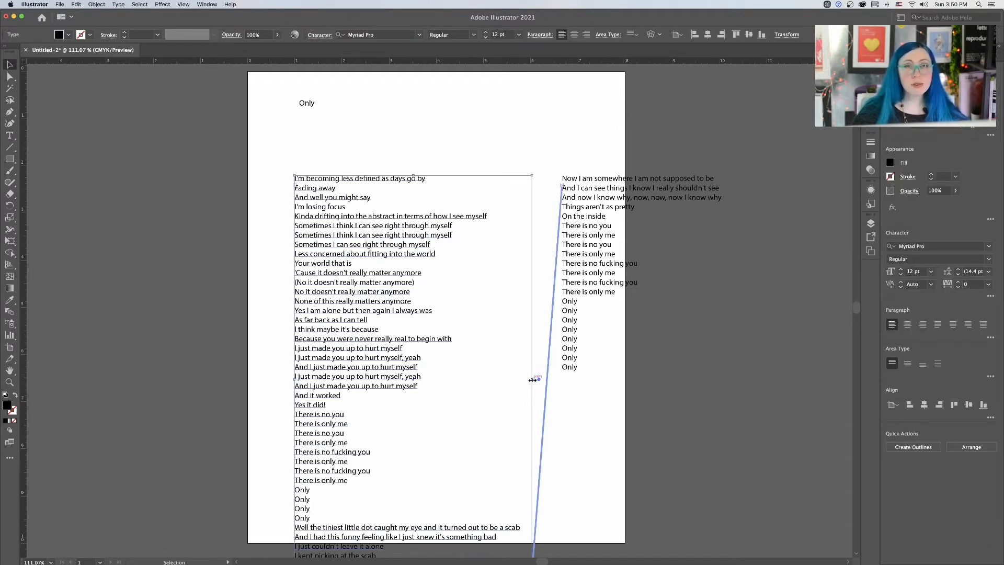
left_click_drag(532, 379, 407, 381)
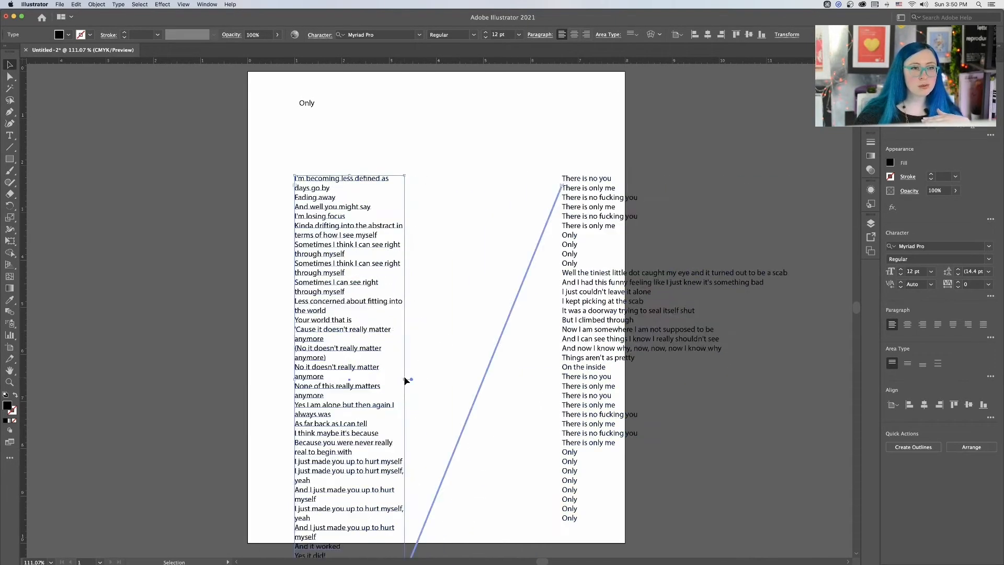
key("alt")
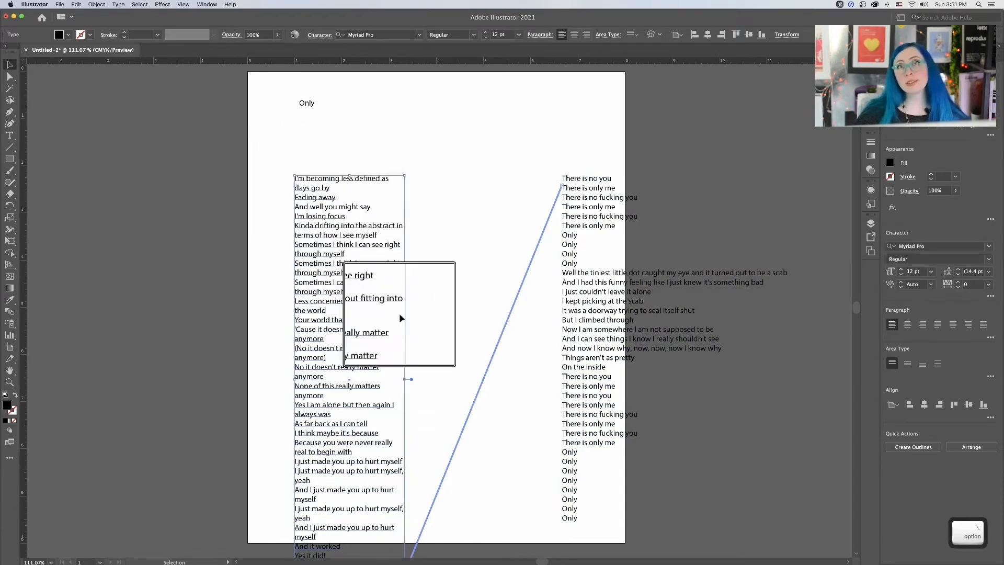
left_click_drag(411, 379, 511, 378)
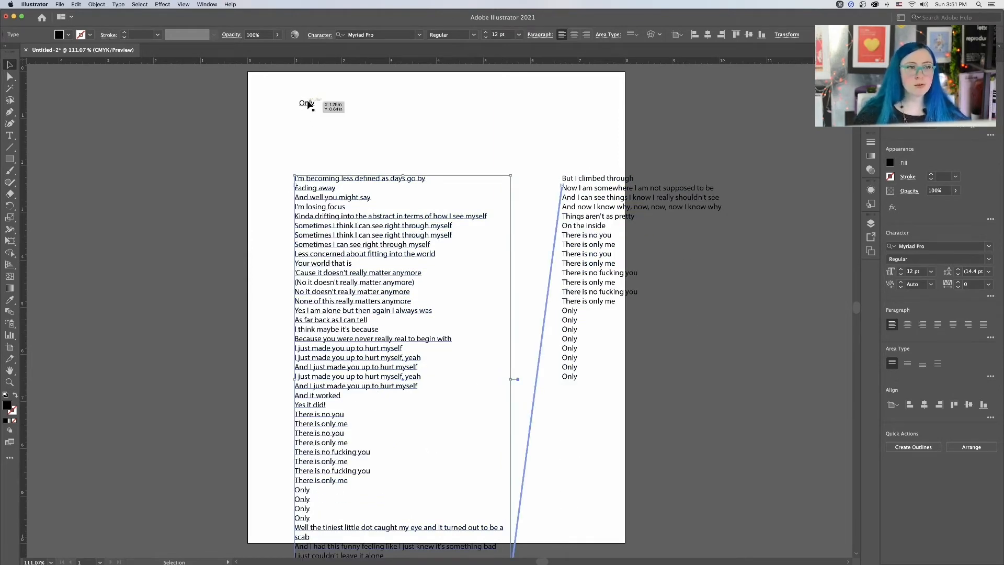
left_click(415, 112)
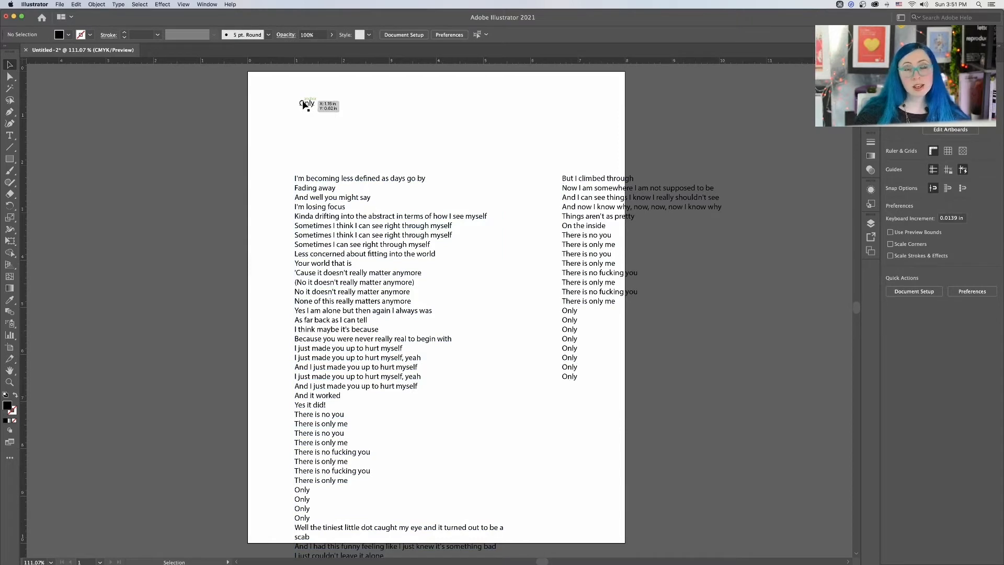
Scale the "Only" point text up proportionally from its upper-left corner to about 107 pt
left_click(306, 104)
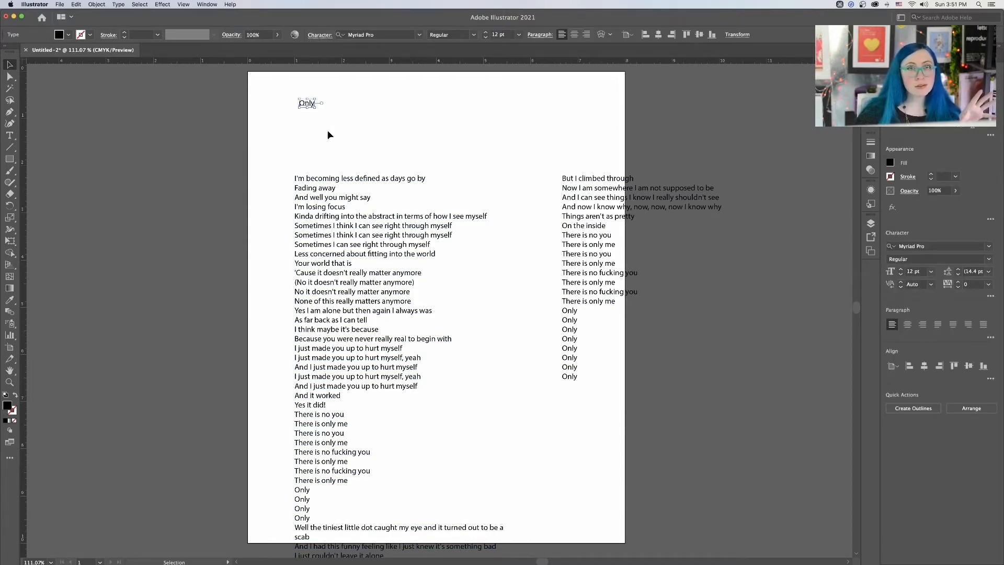
key("alt")
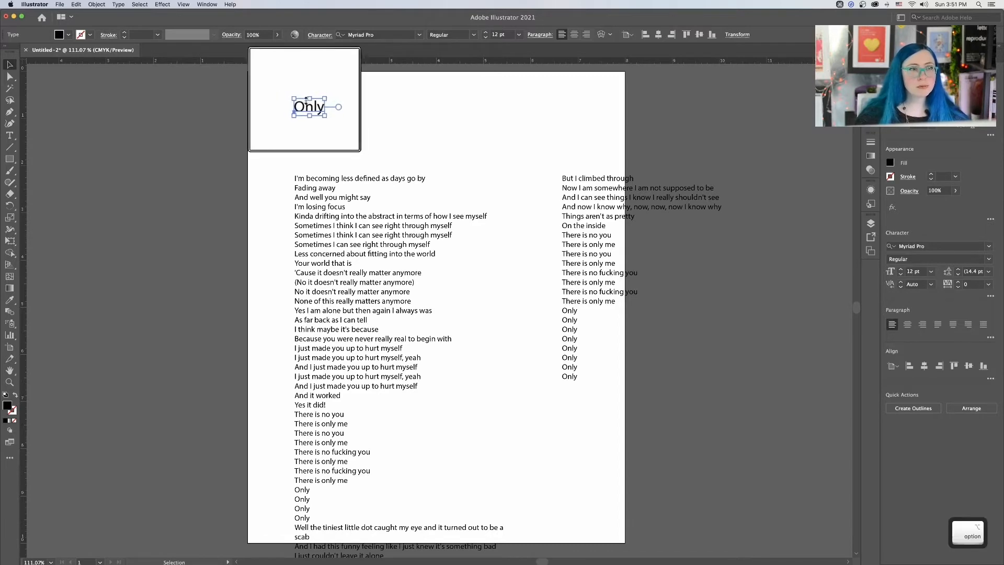
left_click_drag(307, 100, 388, 249)
key("alt")
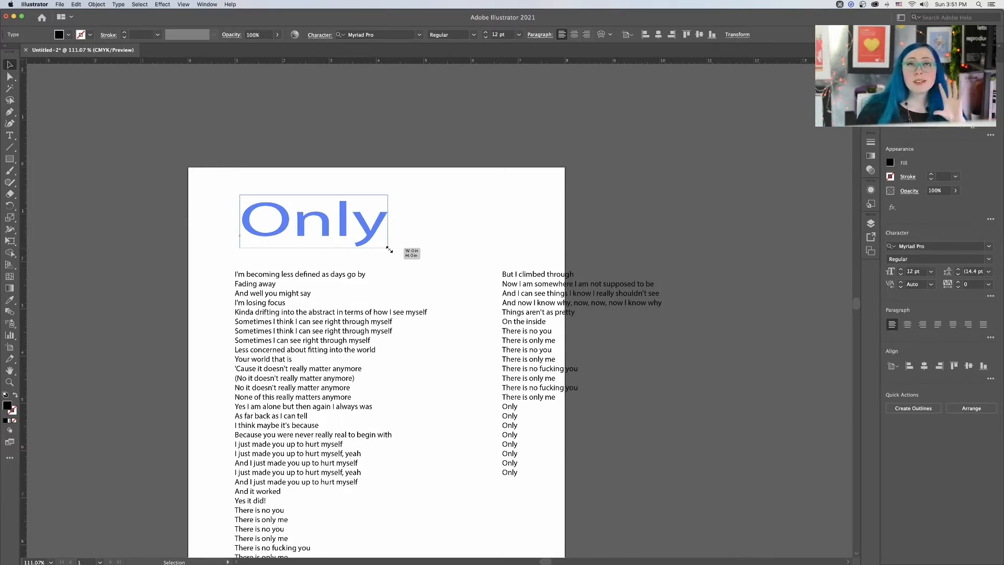
left_click_drag(389, 250, 390, 251)
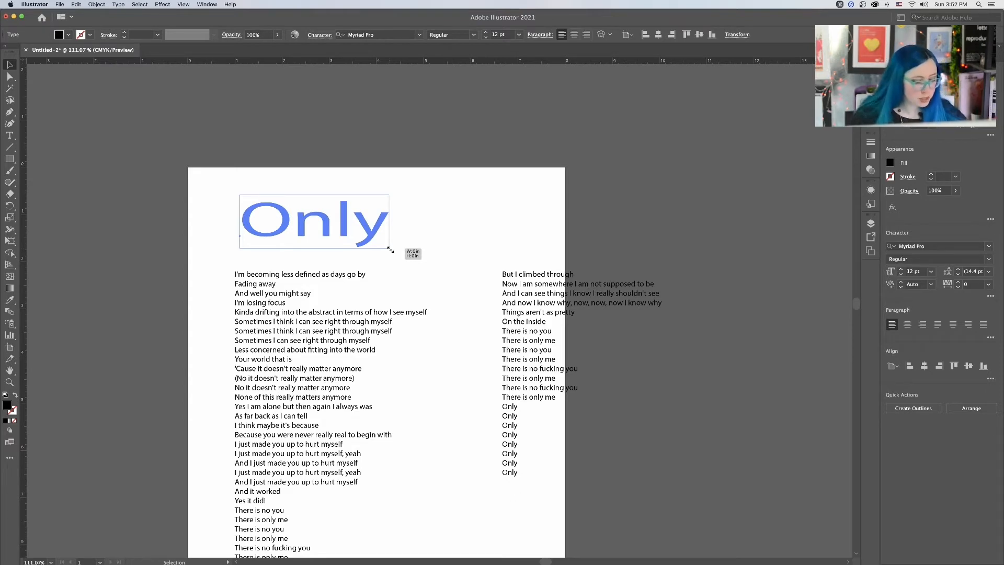
key("shift")
left_click_drag(391, 250, 415, 300)
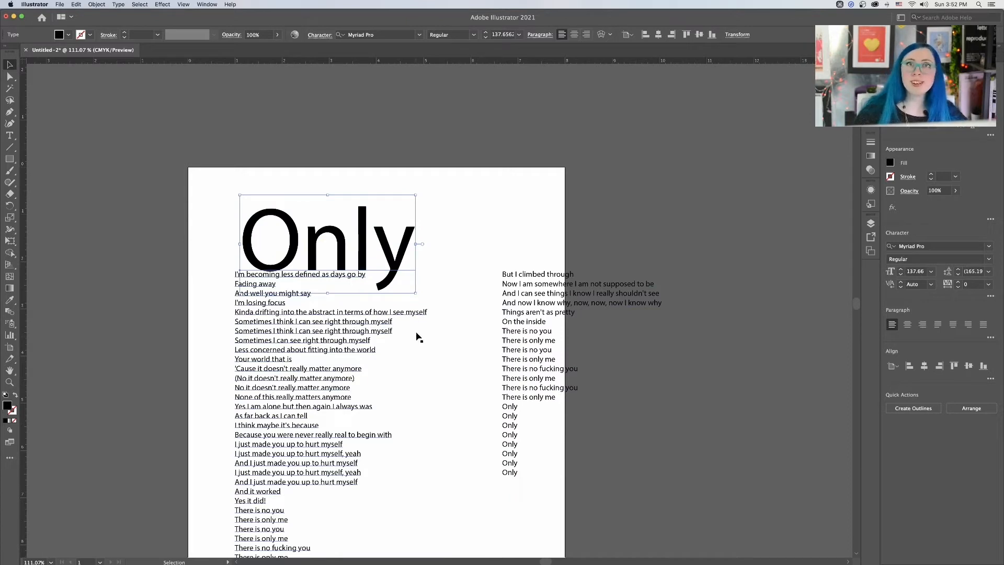
left_click_drag(416, 292, 394, 277)
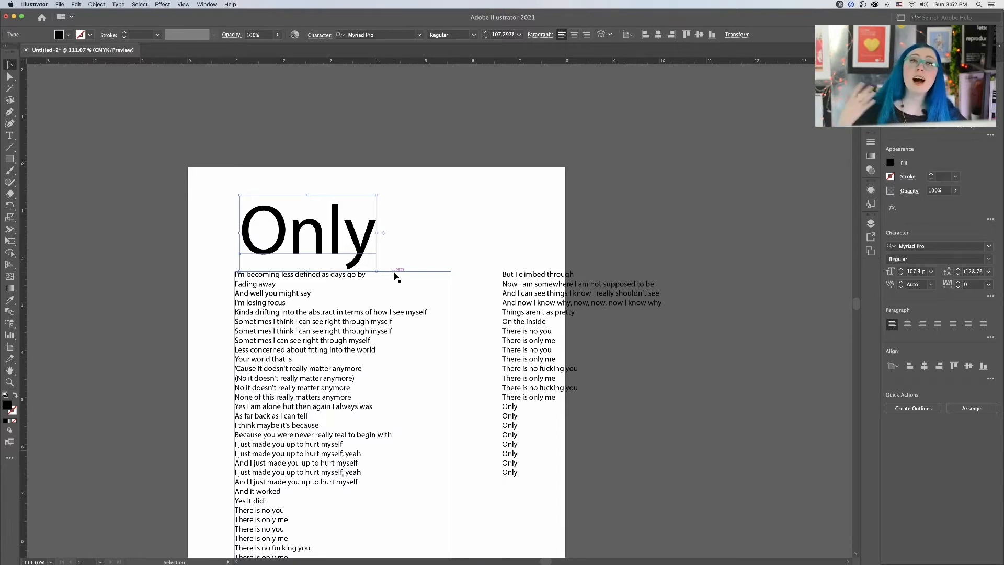
left_click(469, 190)
scroll(302, 195, "up", 3)
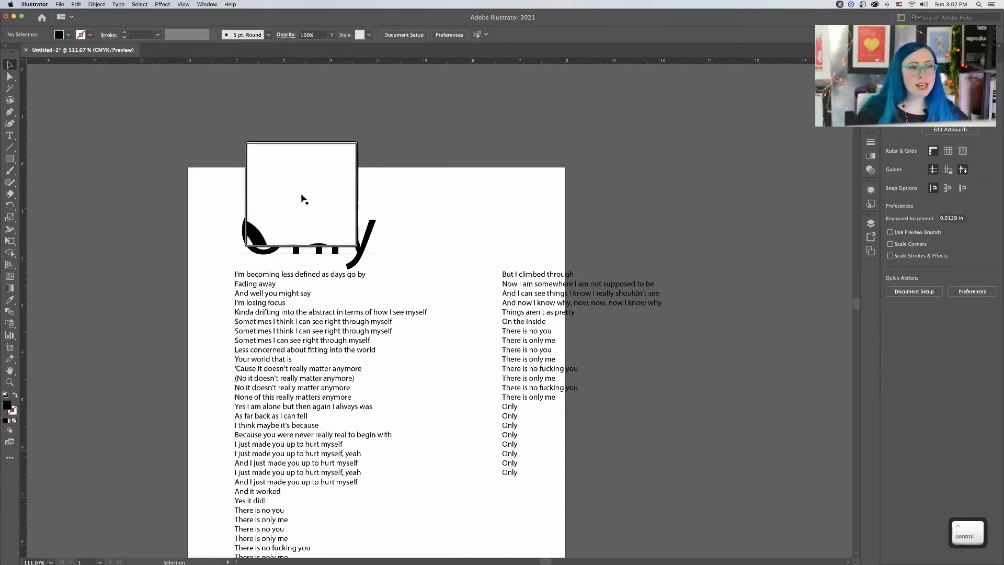
key("ctrl+alt")
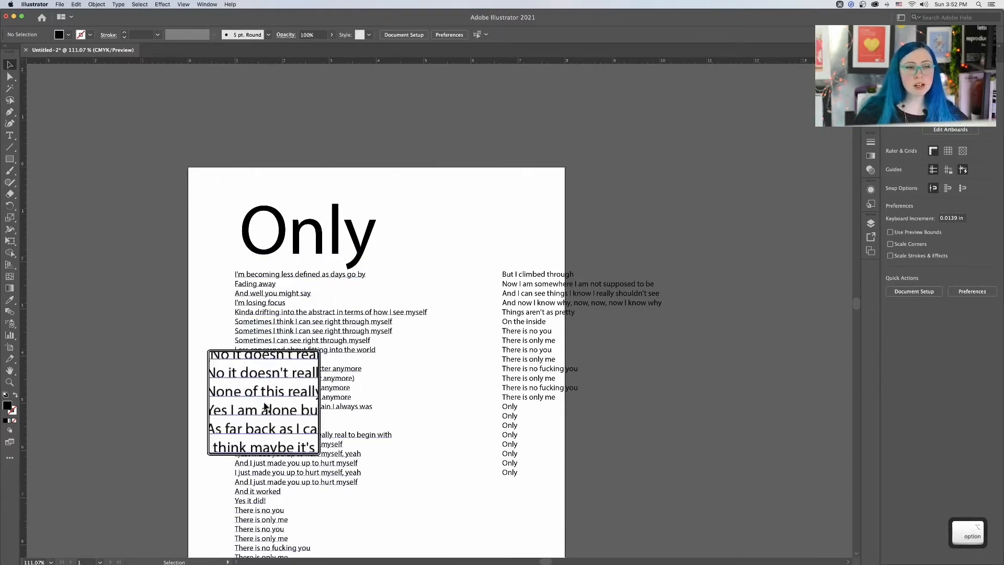
scroll(348, 323, "down", 3)
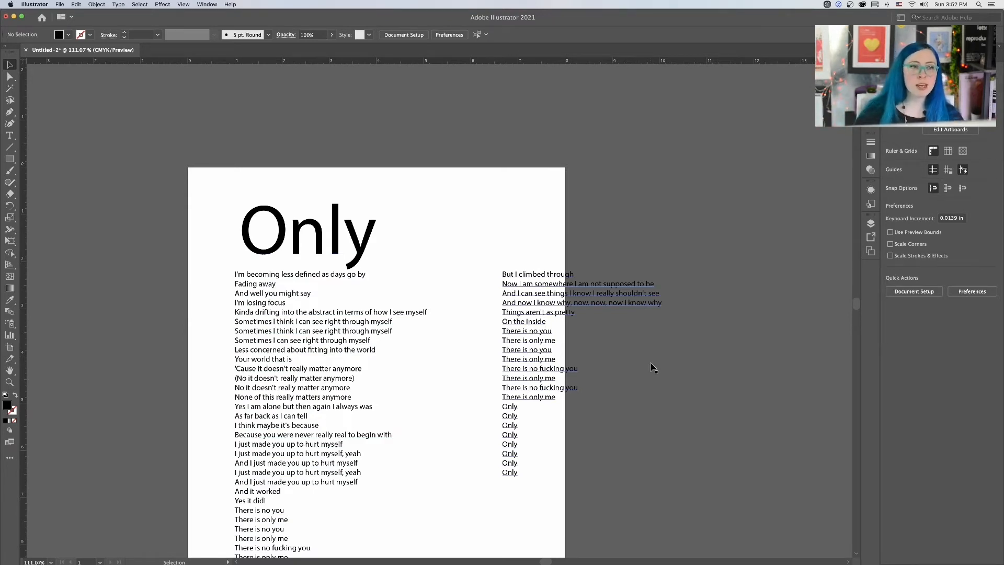
left_click(721, 396)
left_click(688, 195)
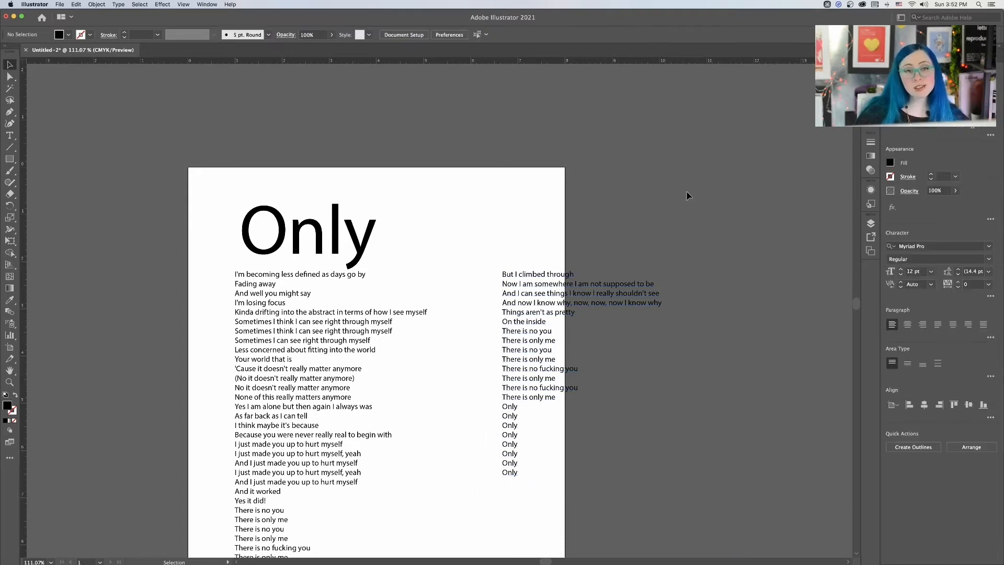
Align the large "Only" text with the left edge of the lyrics and scale it proportionally to about 92 pt
key("space")
left_click_drag(617, 368, 667, 290)
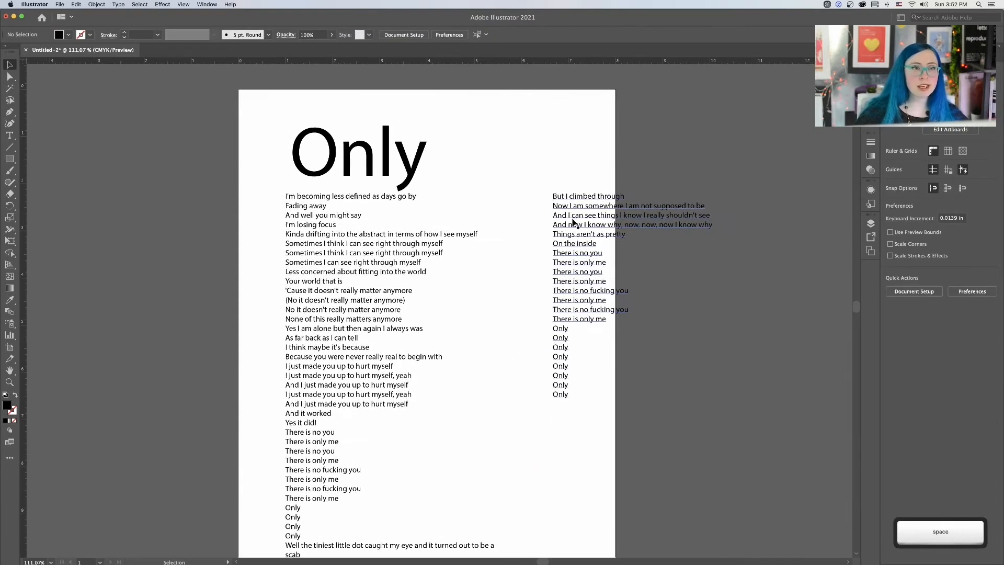
left_click(394, 149)
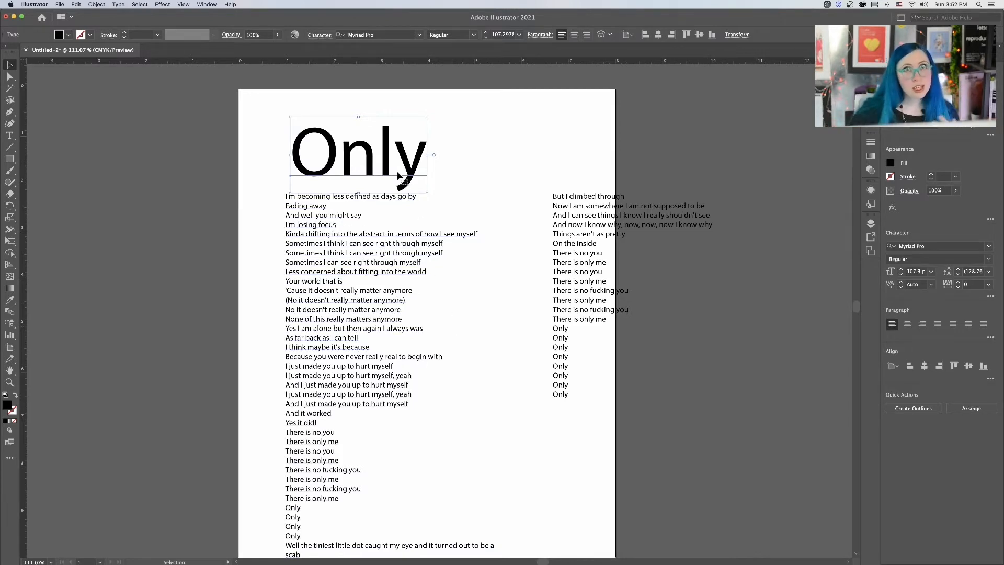
left_click_drag(331, 152, 327, 148)
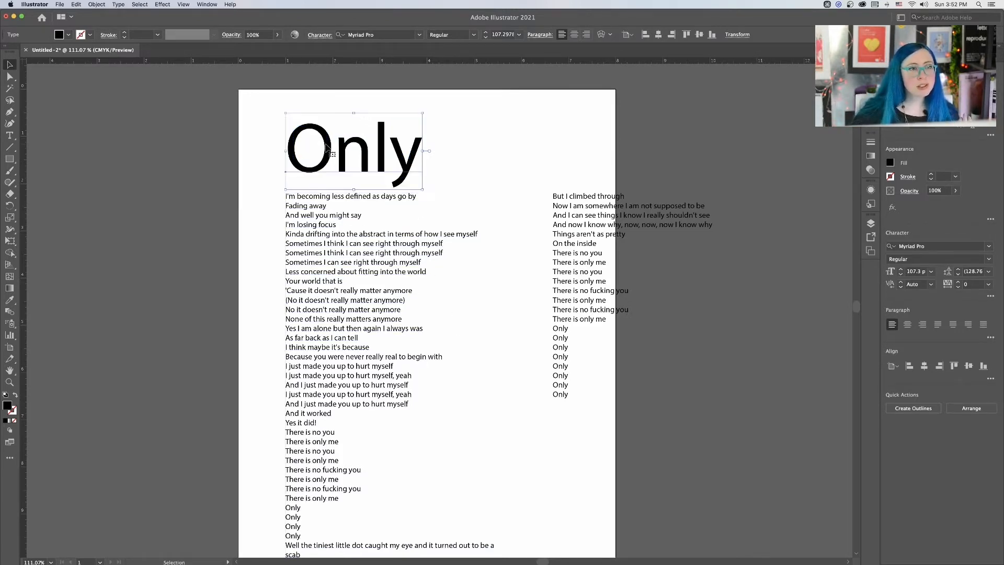
left_click_drag(422, 188, 417, 180)
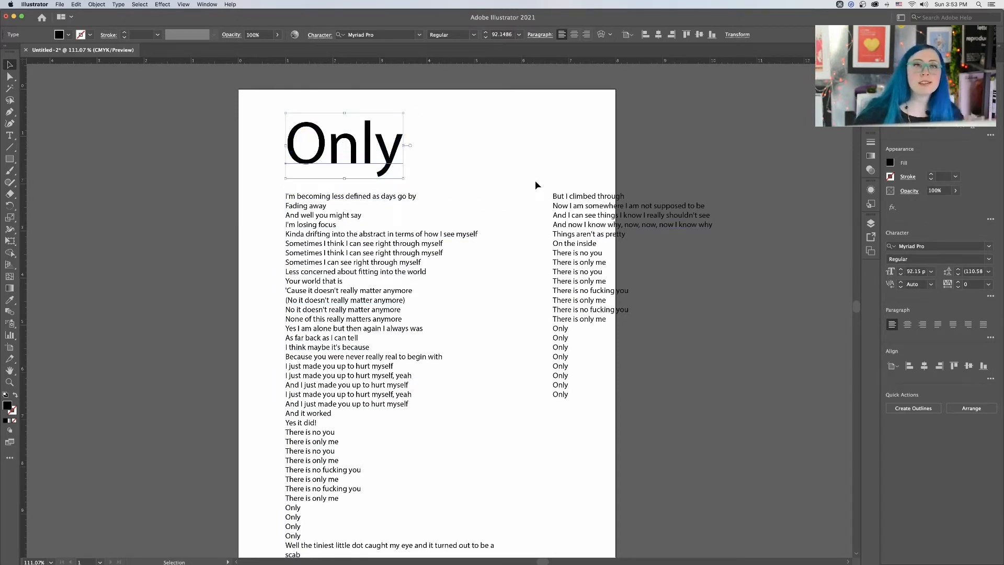
Compare the baselines and bounding boxes of the lyrics box and the enlarged "Only" text
left_click(384, 232)
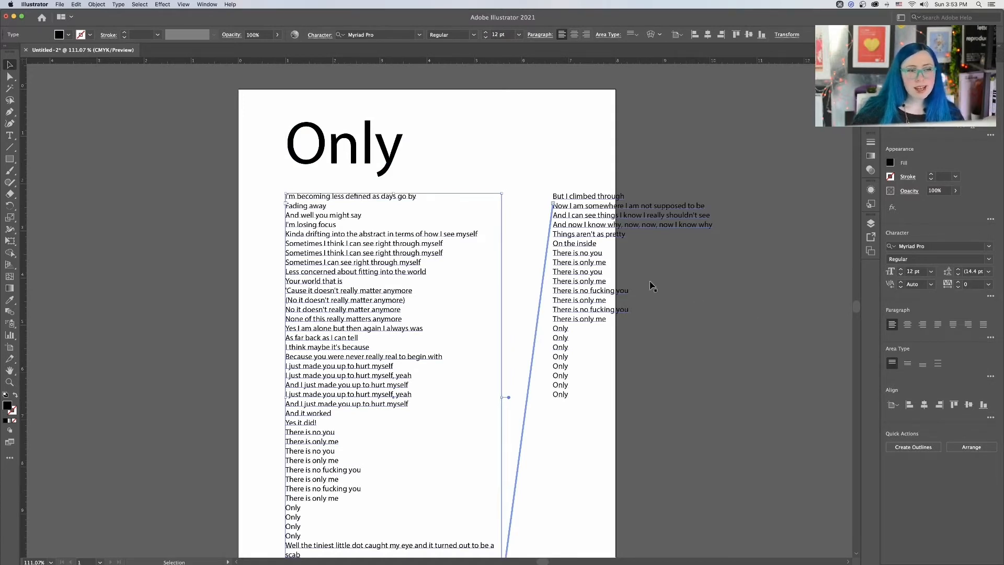
left_click(389, 175)
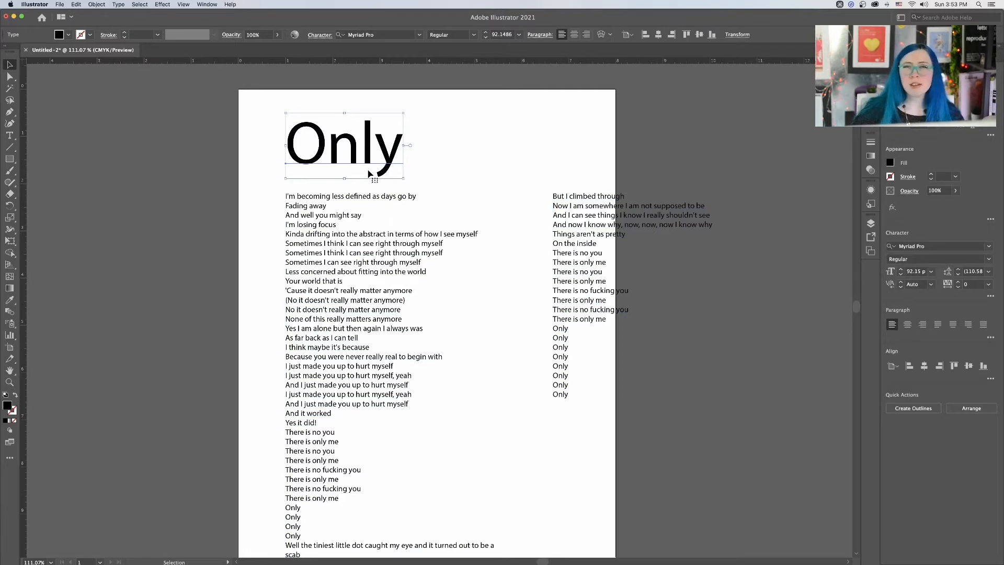
scroll(332, 244, "up", 2)
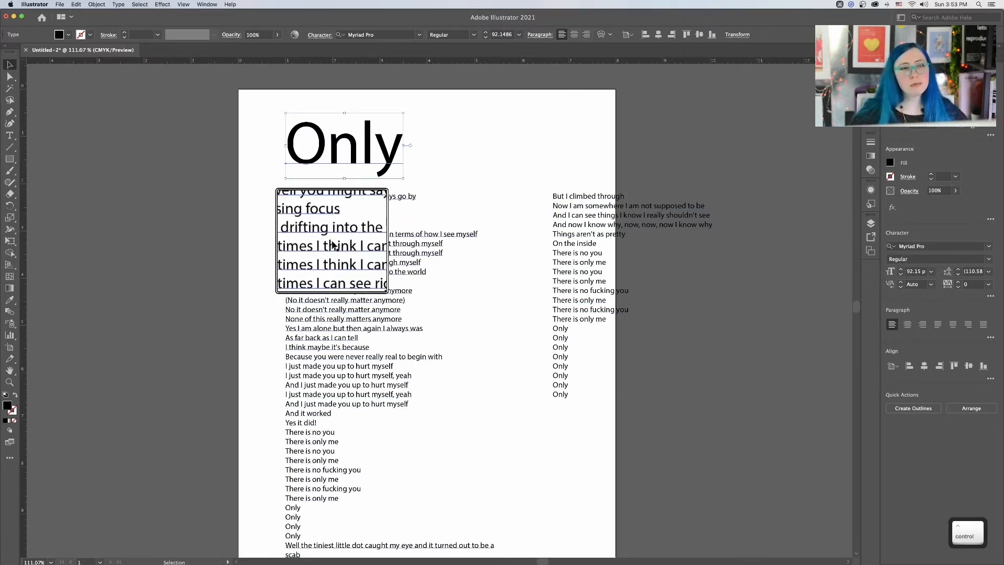
scroll(333, 244, "down", 2)
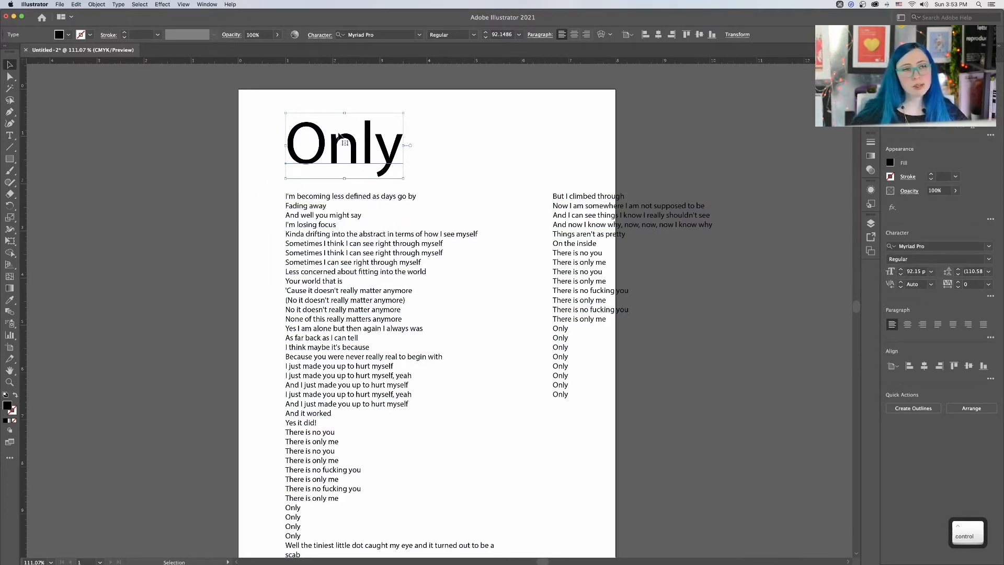
scroll(339, 135, "up", 3)
scroll(350, 158, "down", 3)
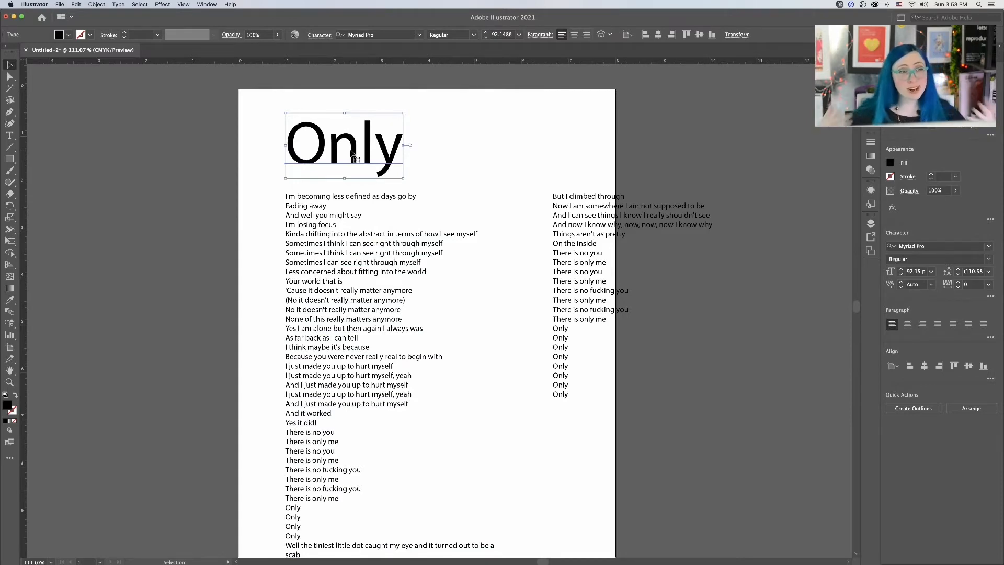
Move both linked lyrics boxes straight down about 1.8 inches
left_click(377, 242)
left_click(591, 236, "shift")
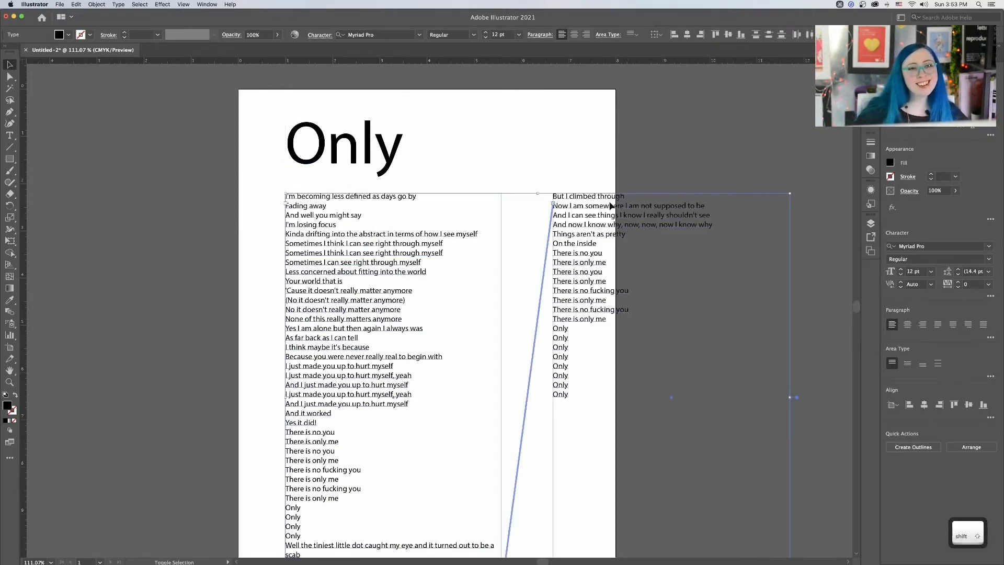
left_click_drag(591, 236, 591, 322)
Try a copy of "Only" directly below it with its text changed to "Nine Inch Nails", and delete the copy
left_click(346, 153)
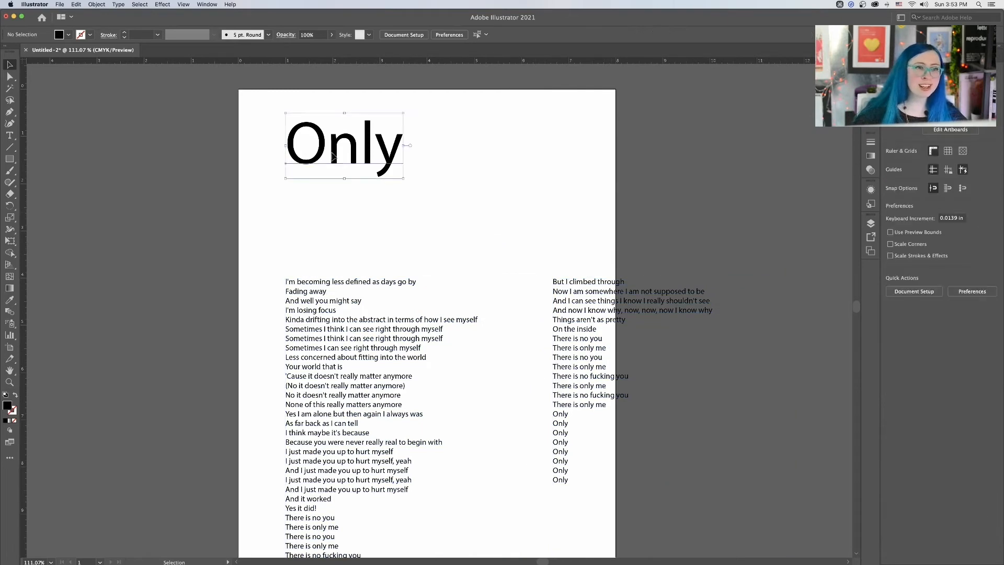
left_click_drag(347, 155, 341, 203)
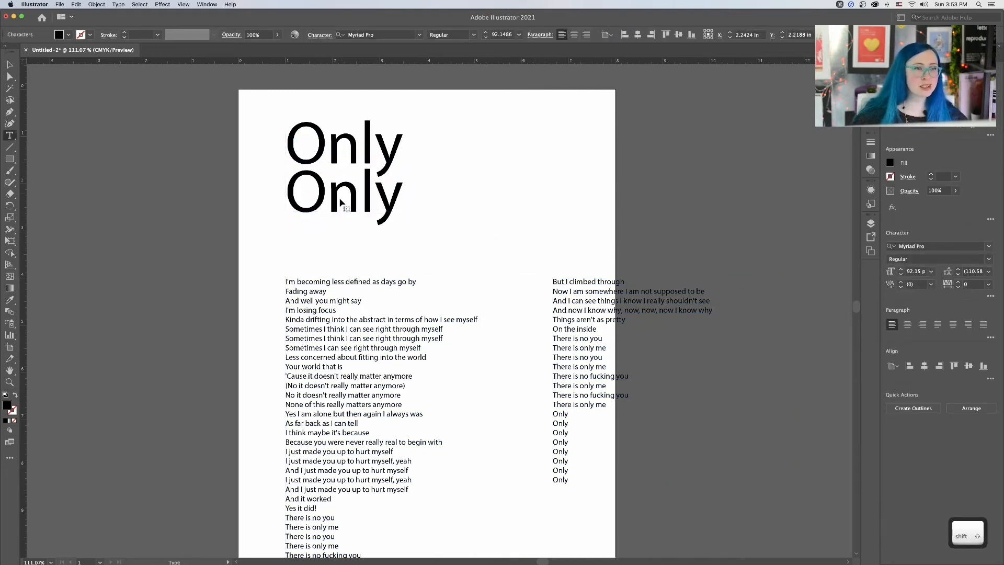
double_click(391, 187)
type("Nine In")
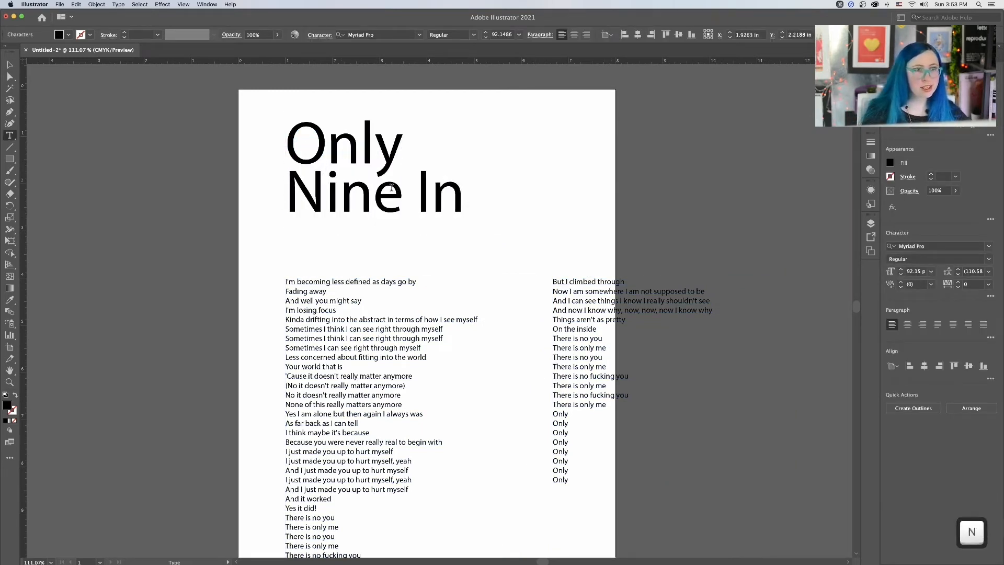
type("ch Nails")
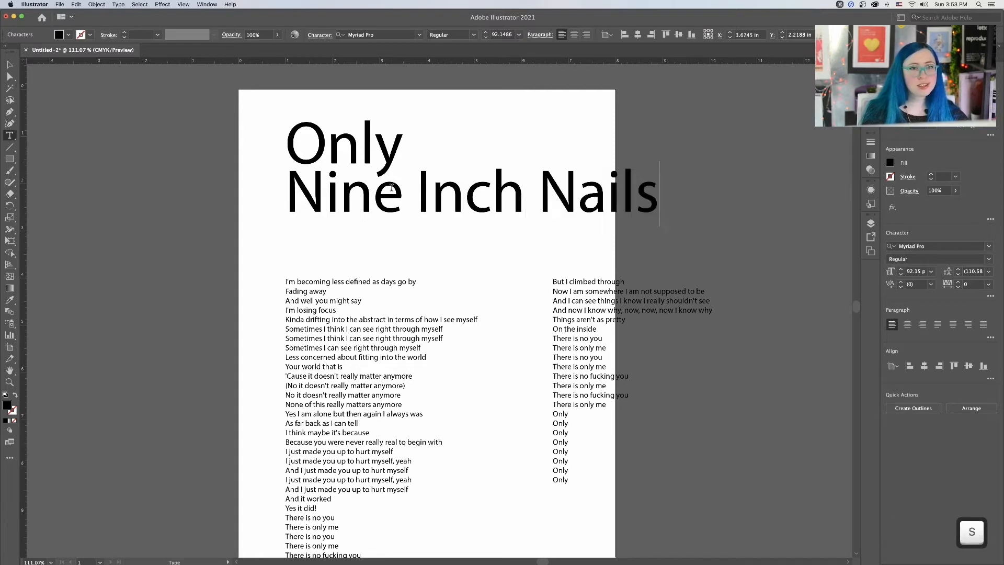
left_click(10, 64)
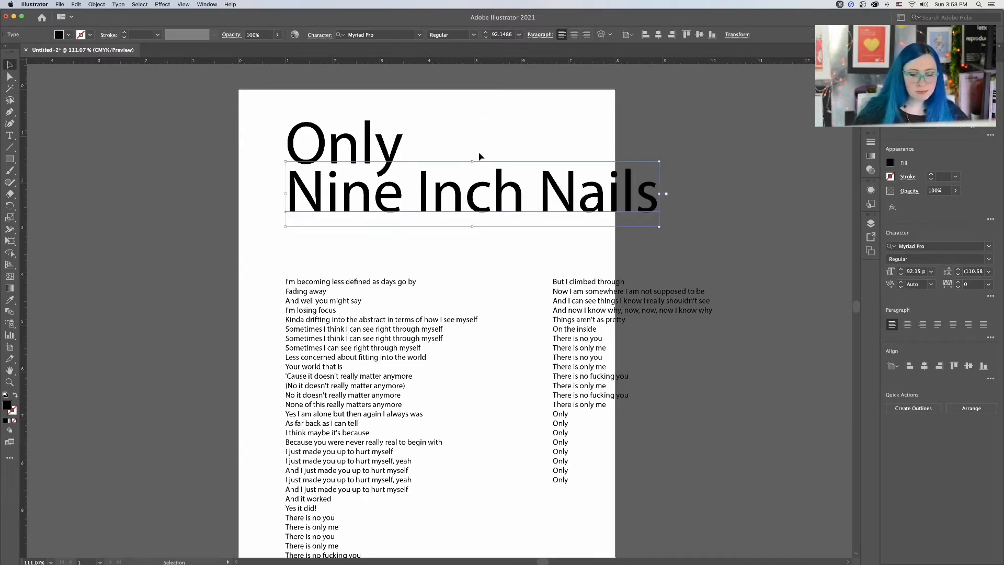
key("BackSpace")
Duplicate the large "Only" text straight down by about 1.3 inches
key("alt")
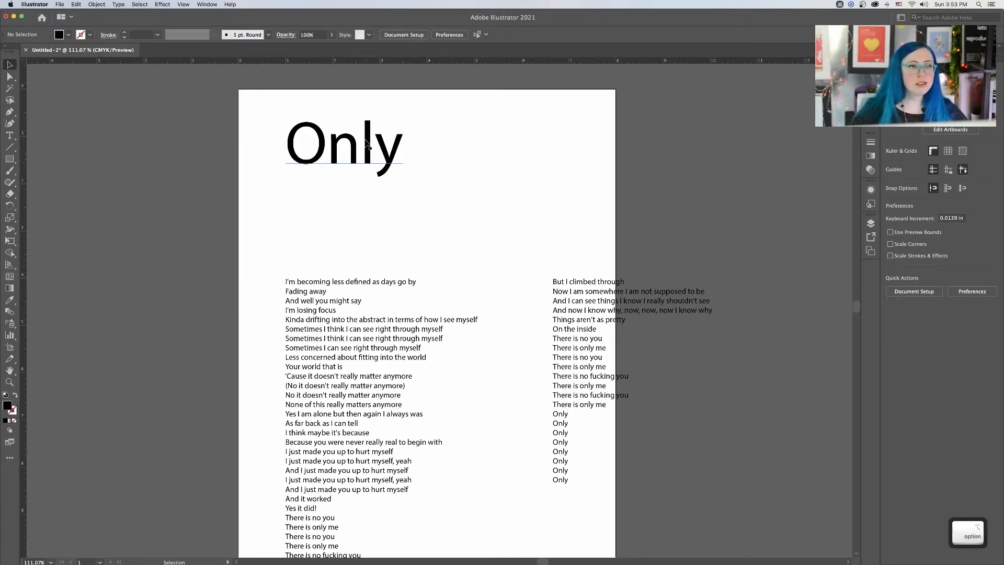
left_click_drag(366, 141, 366, 201)
key("shift")
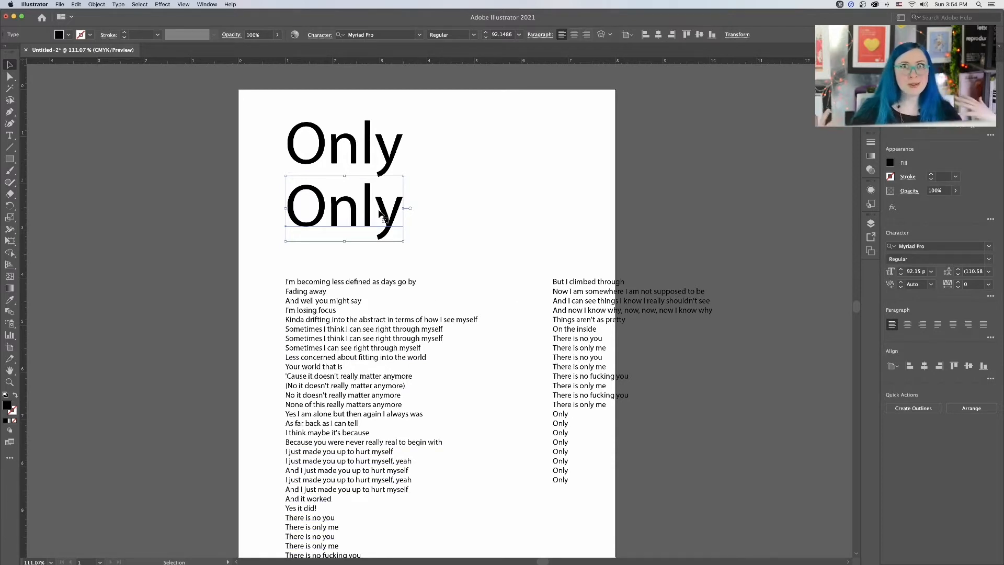
Examine where the font size of the selected "Only" copy can be set
scroll(515, 37, "up", 3)
scroll(517, 51, "up", 2)
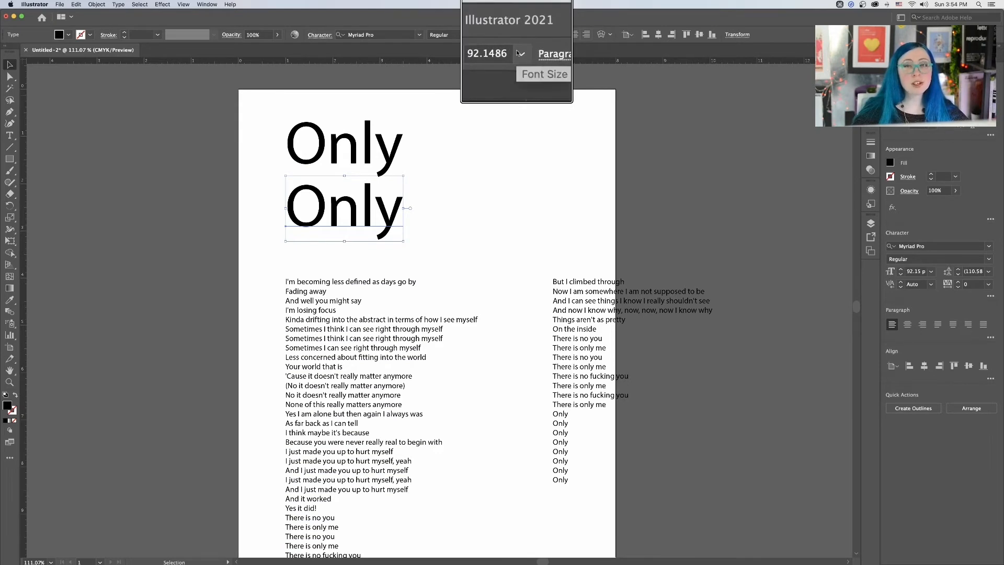
scroll(517, 51, "down", 5)
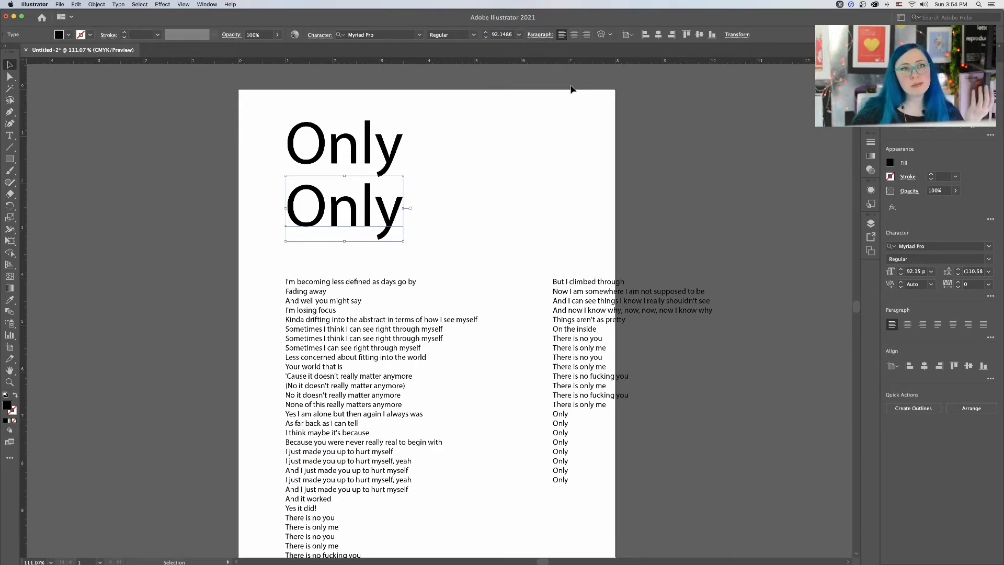
scroll(520, 39, "up", 4)
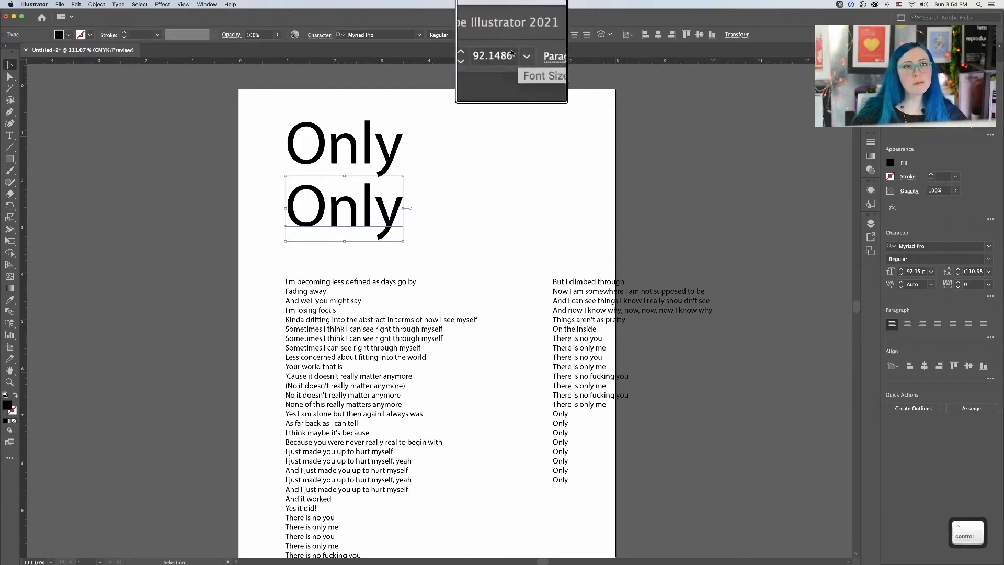
scroll(527, 35, "down", 4)
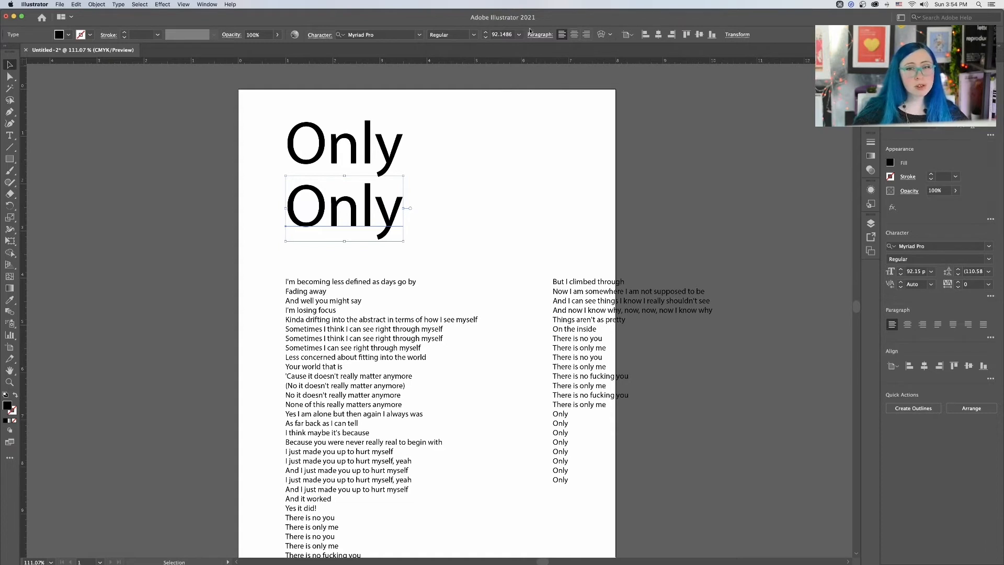
scroll(970, 261, "up", 3)
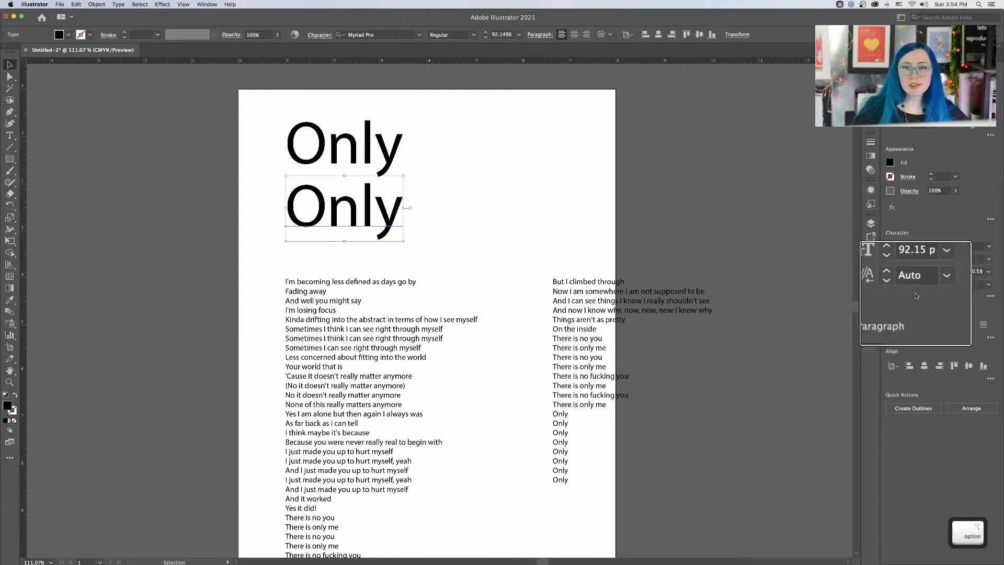
scroll(970, 262, "down", 3)
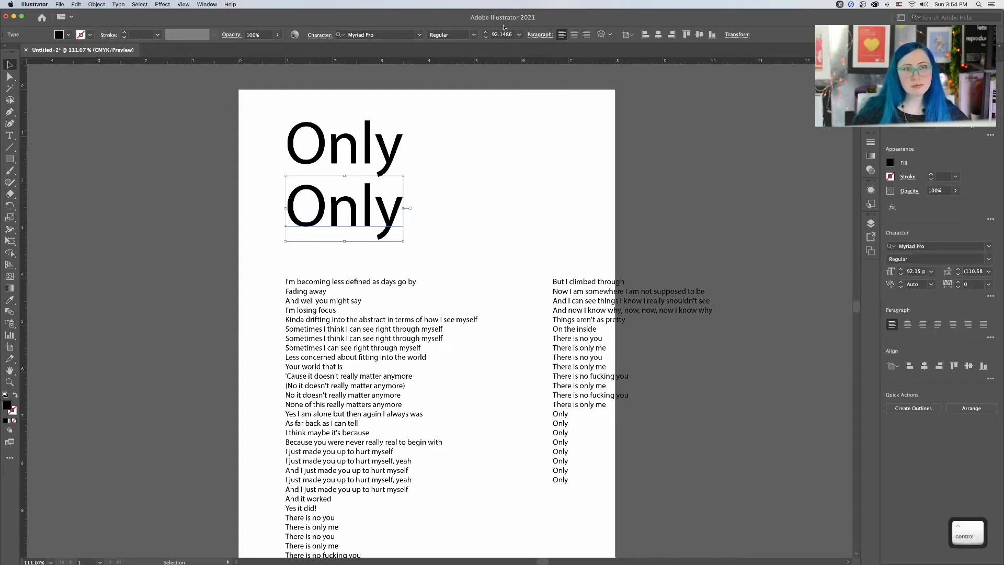
Set the lower "Only" copy's font size to 21 pt and move it up directly beneath the large title
key("alt")
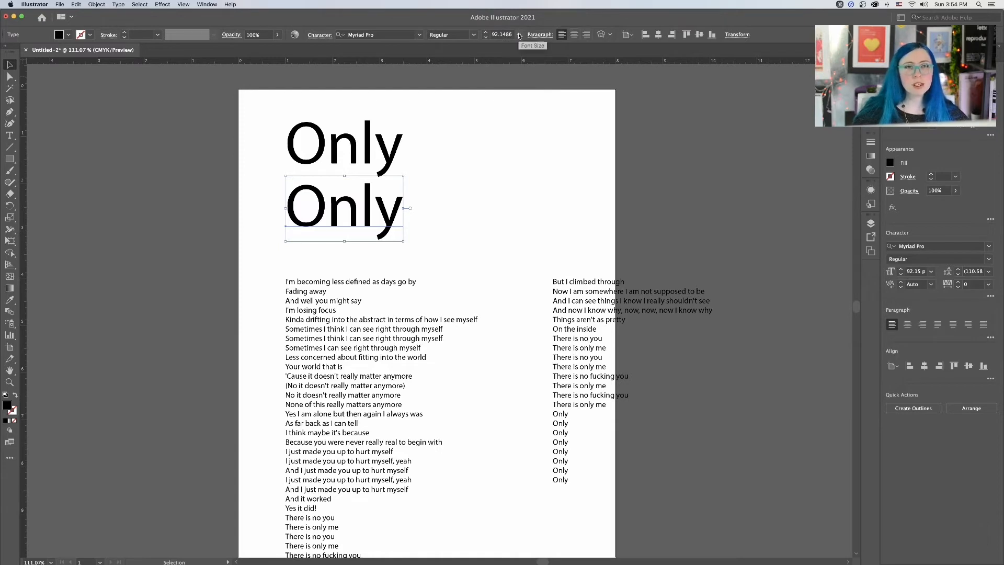
left_click(519, 35)
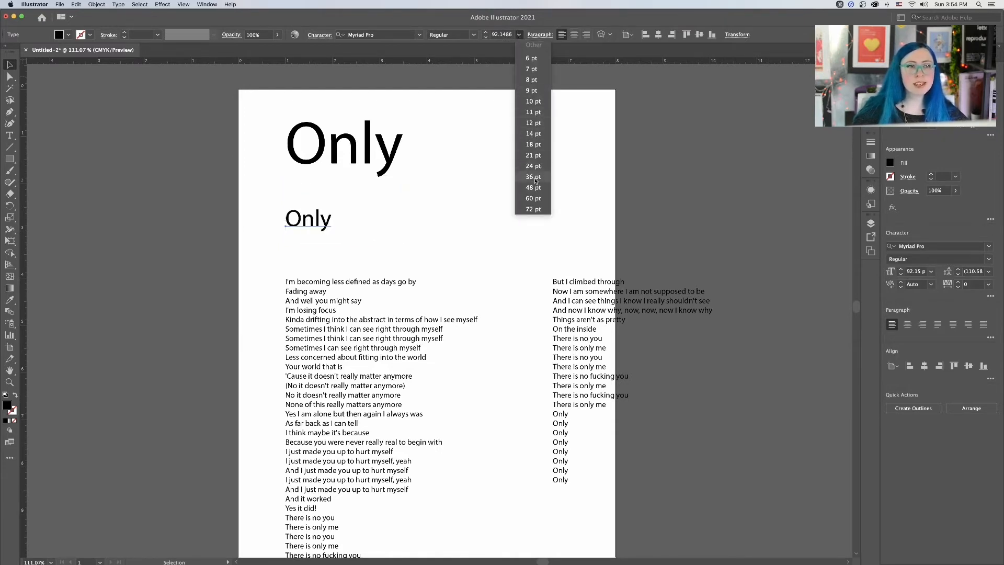
left_click(533, 155)
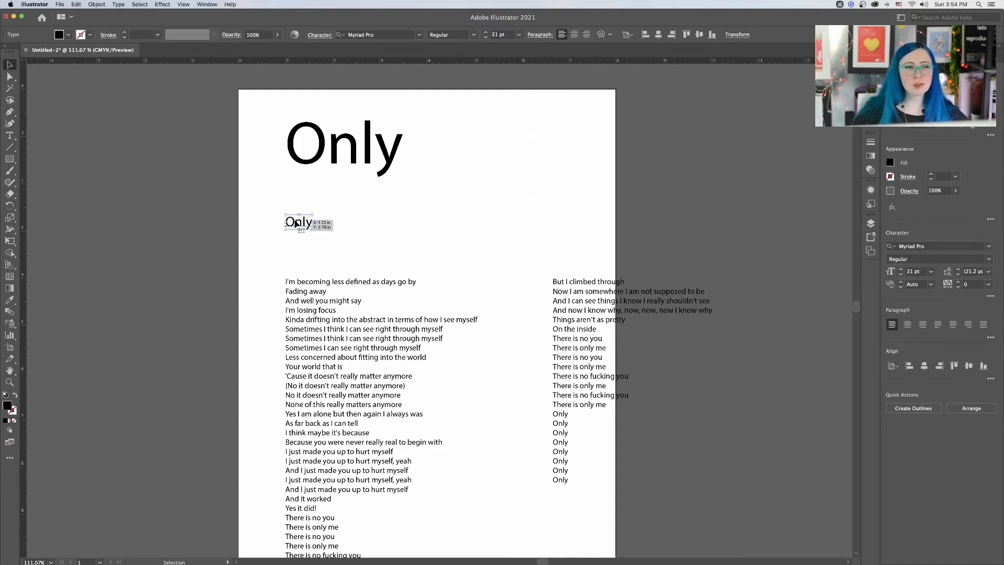
left_click_drag(296, 220, 296, 177)
Replace the small "Only" copy's text with "By Nine Inch Nails"
key("t")
key("super+a")
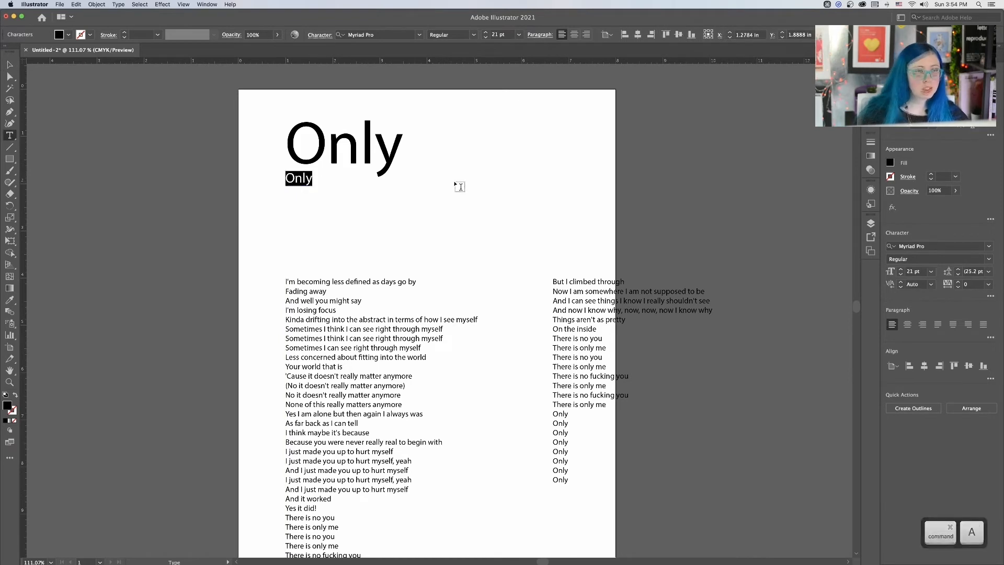
left_click(11, 65)
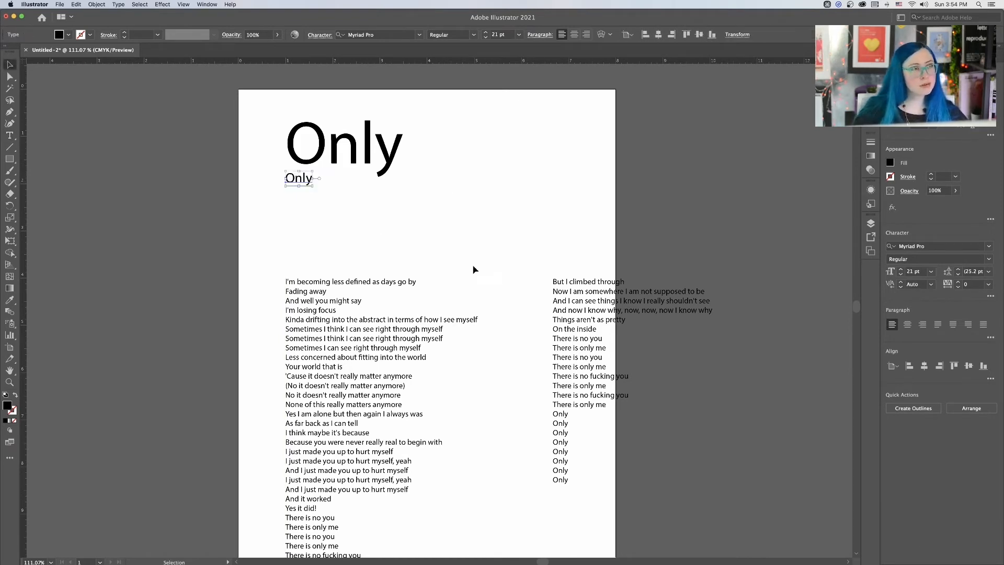
double_click(295, 173)
key("super+a")
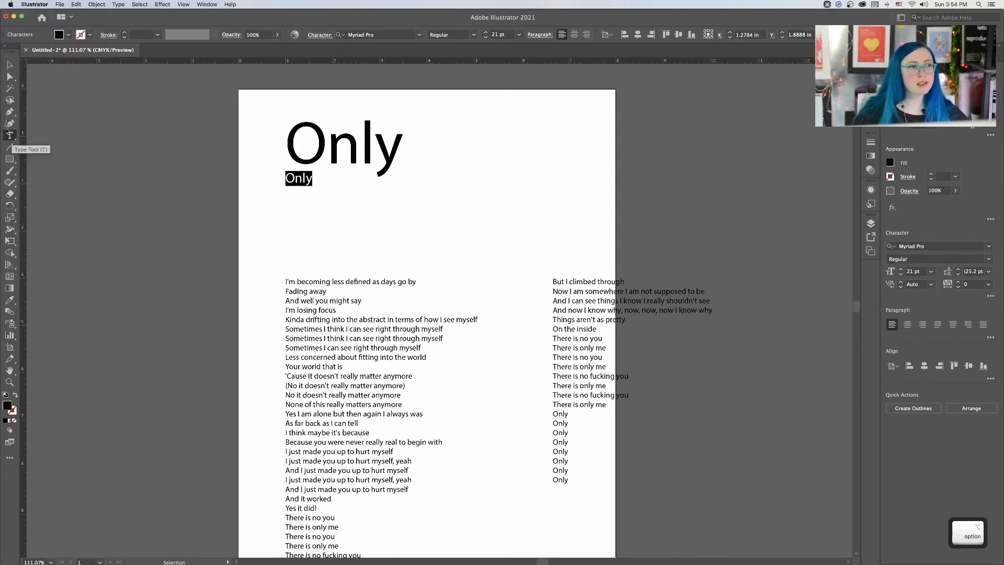
left_click(10, 135)
double_click(294, 179)
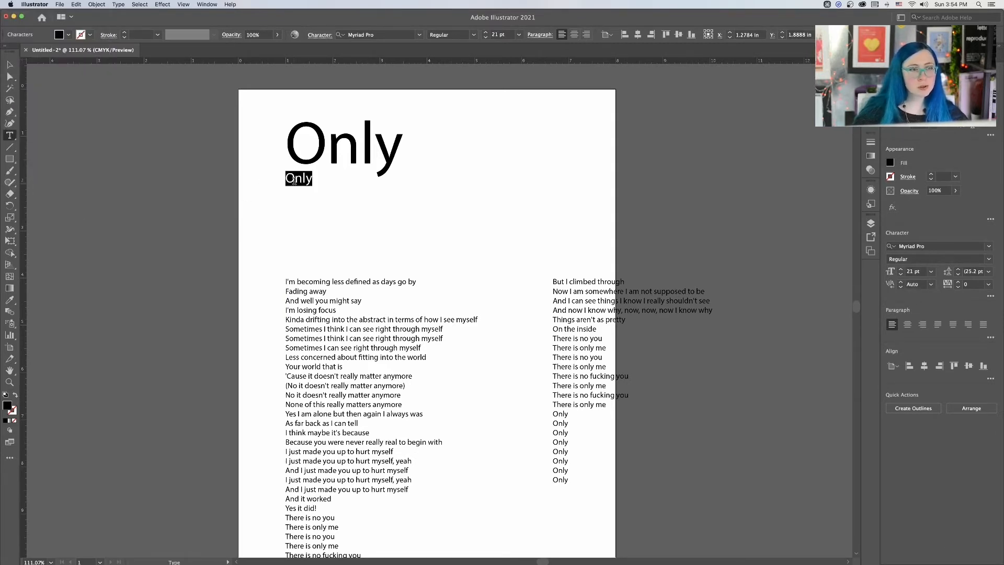
type("By Nine")
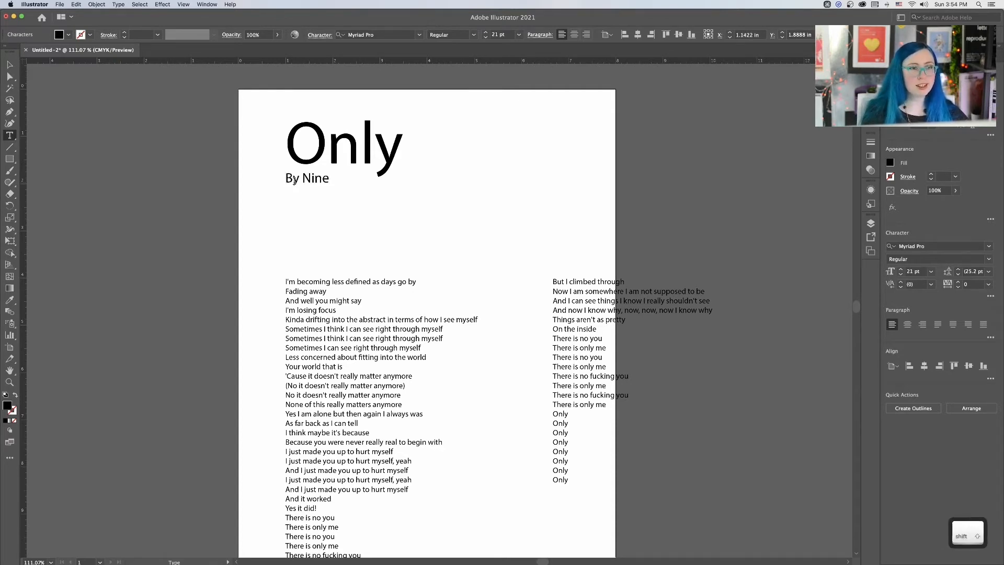
type(" Inch Nails")
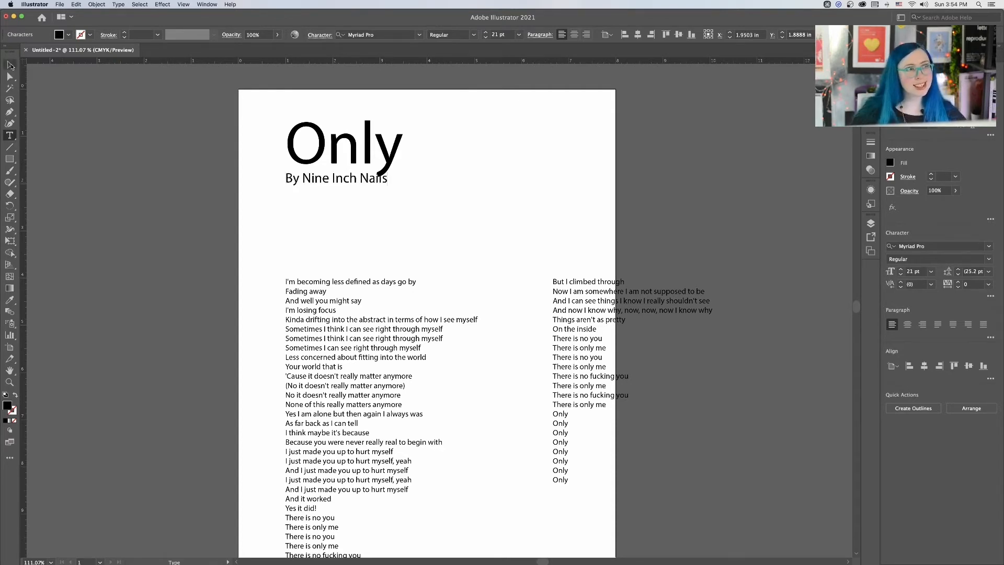
Move the byline down by about 0.25 inches so it clears the title's descender, and deselect it
left_click(10, 66)
left_click_drag(361, 179, 361, 191)
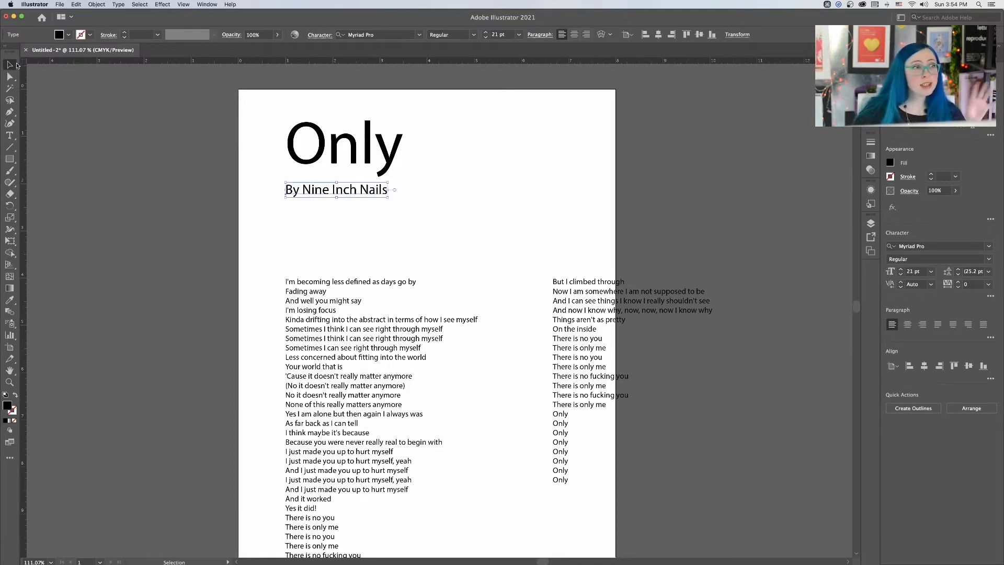
key("ctrl")
key("ctrl")
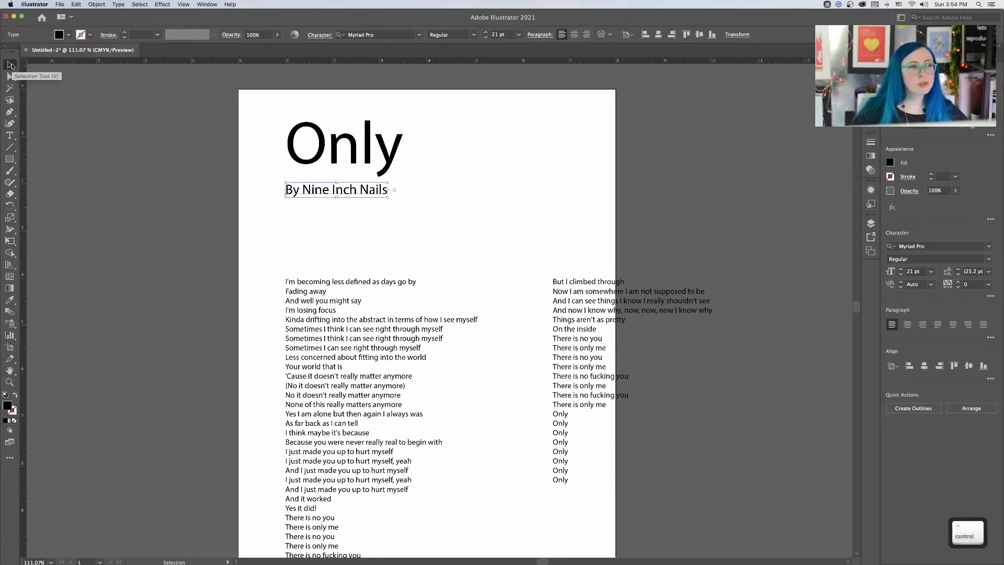
left_click(588, 216)
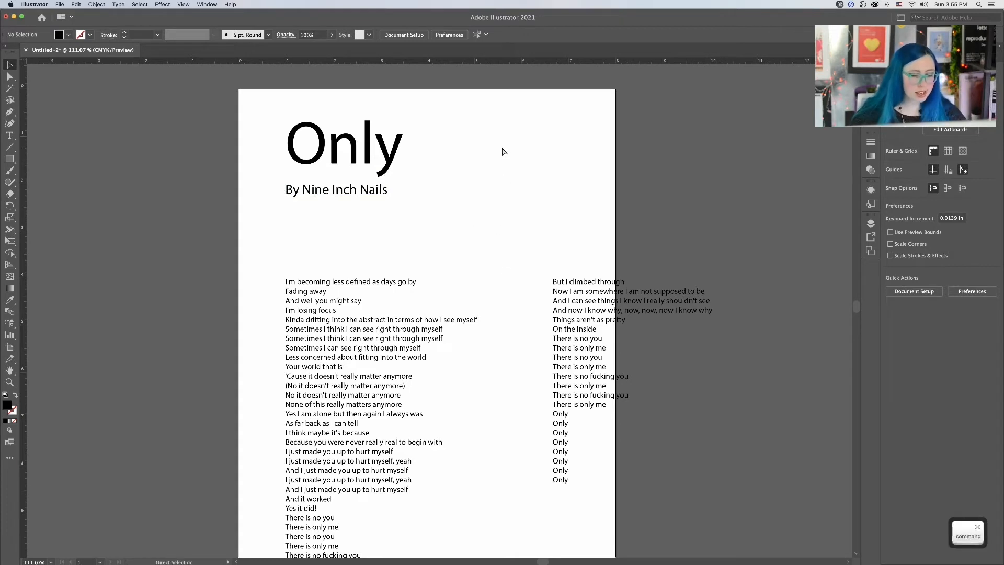
key("v")
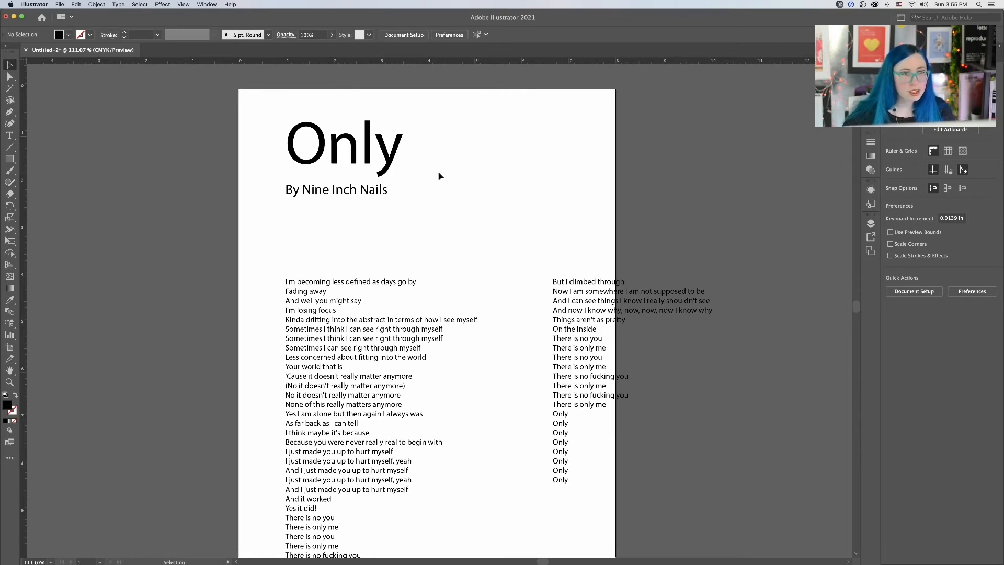
Examine how the two linked lyrics columns fit on the page, from the title down past the page's lower edge
scroll(437, 175, "down", 2)
left_click(461, 279)
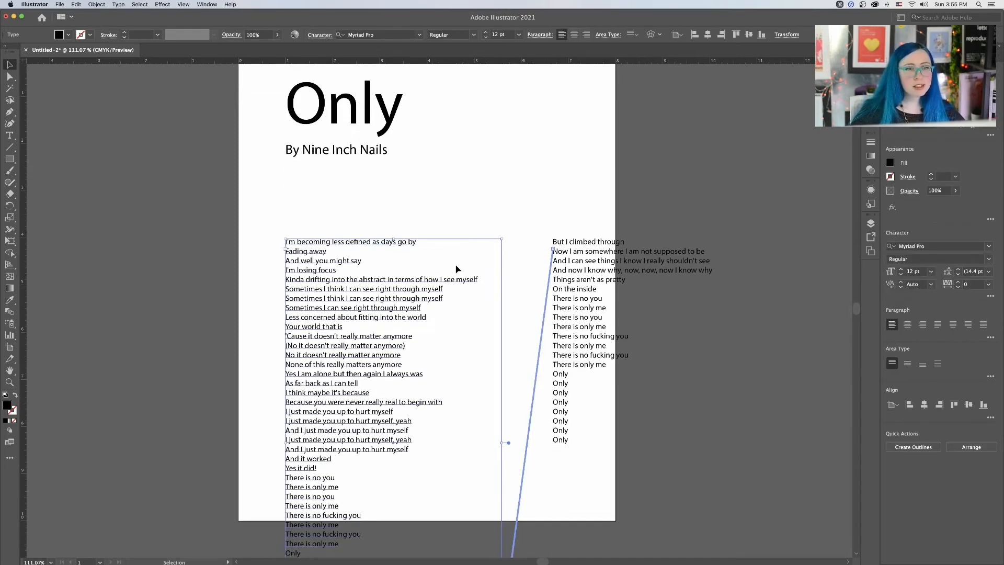
scroll(457, 269, "up", 2)
scroll(668, 323, "down", 2)
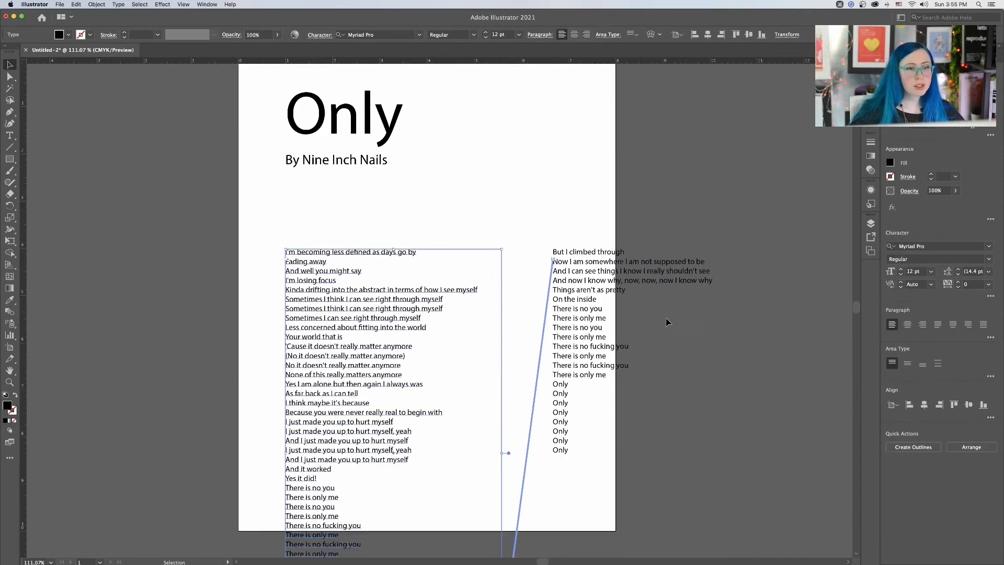
scroll(489, 267, "up", 3)
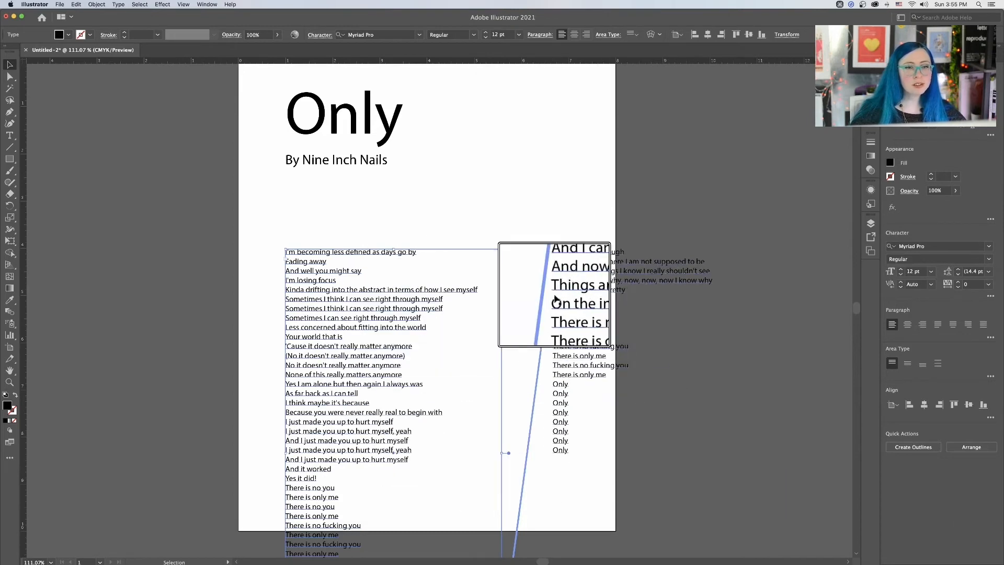
key("alt")
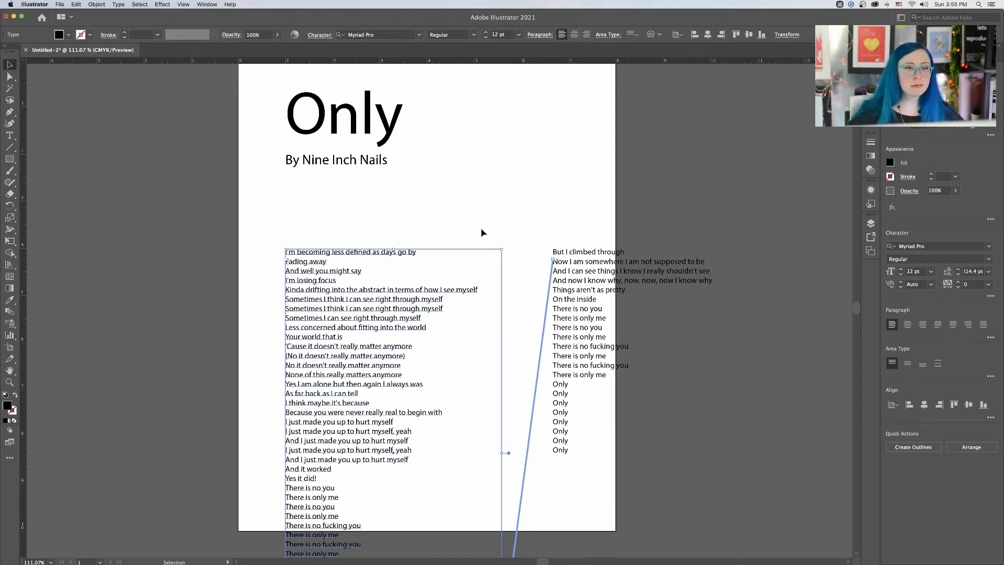
scroll(484, 220, "down", 2)
scroll(485, 215, "down", 4)
scroll(485, 214, "up", 8)
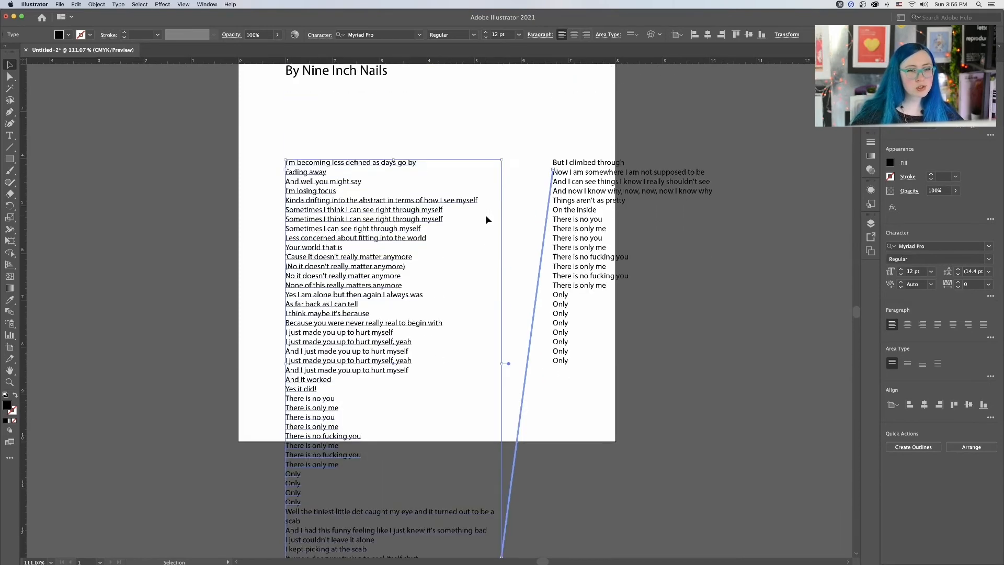
Move the byline closer beneath the title and shift the first lyrics column up about 1.3 inches, level with the byline's starting edge
left_click(335, 194)
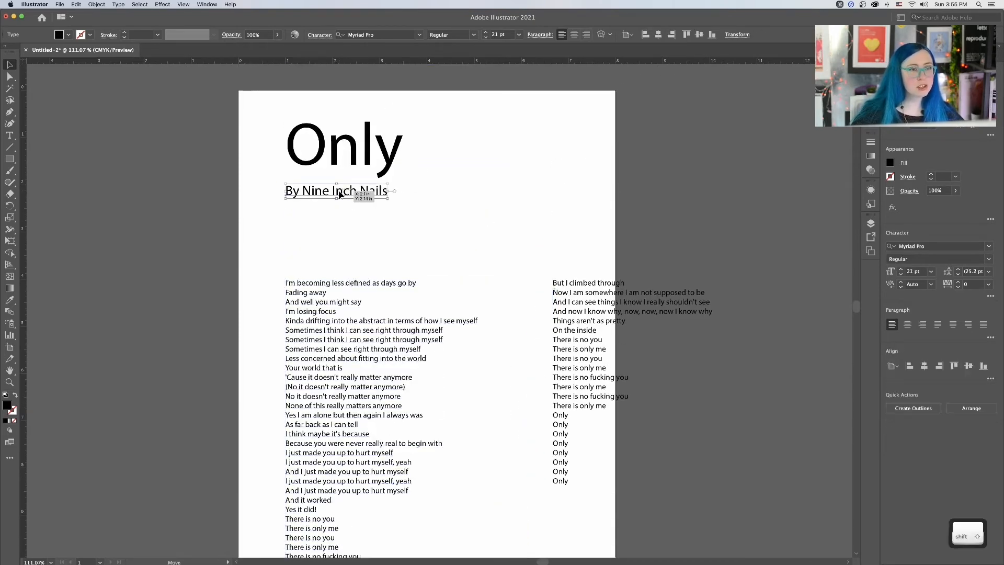
left_click_drag(340, 193, 342, 186)
left_click(479, 208)
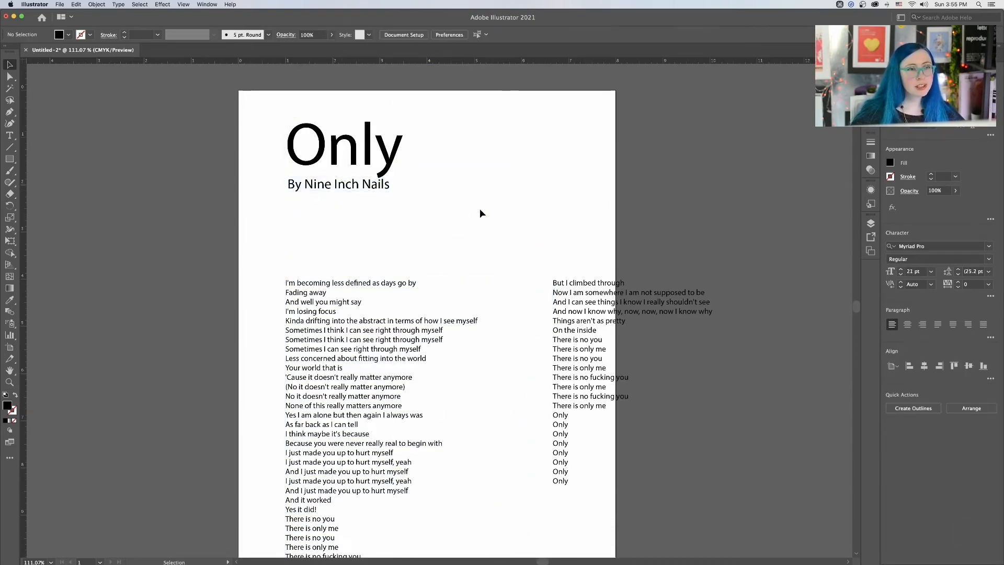
left_click(380, 297)
left_click_drag(337, 369, 323, 301)
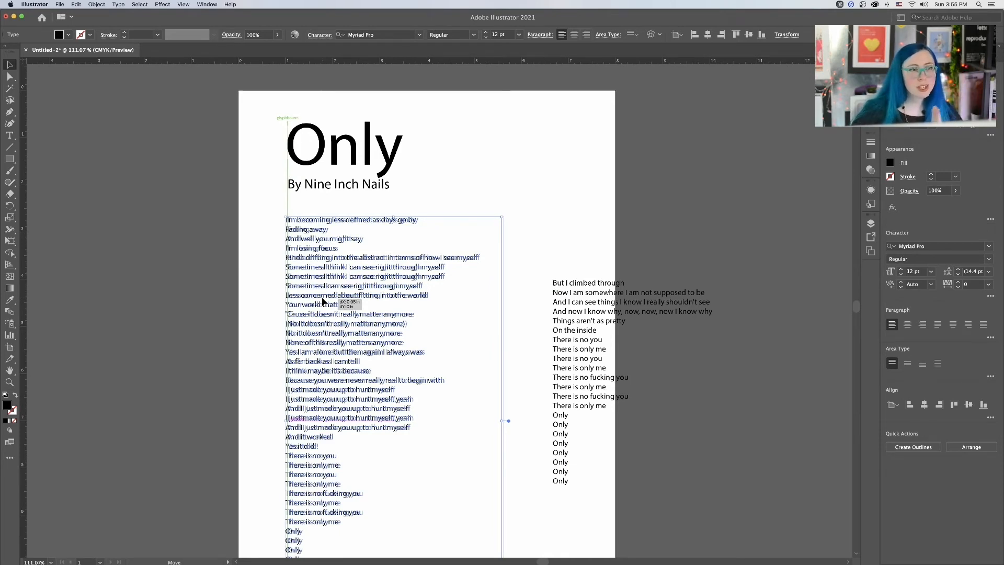
left_click_drag(322, 301, 324, 301)
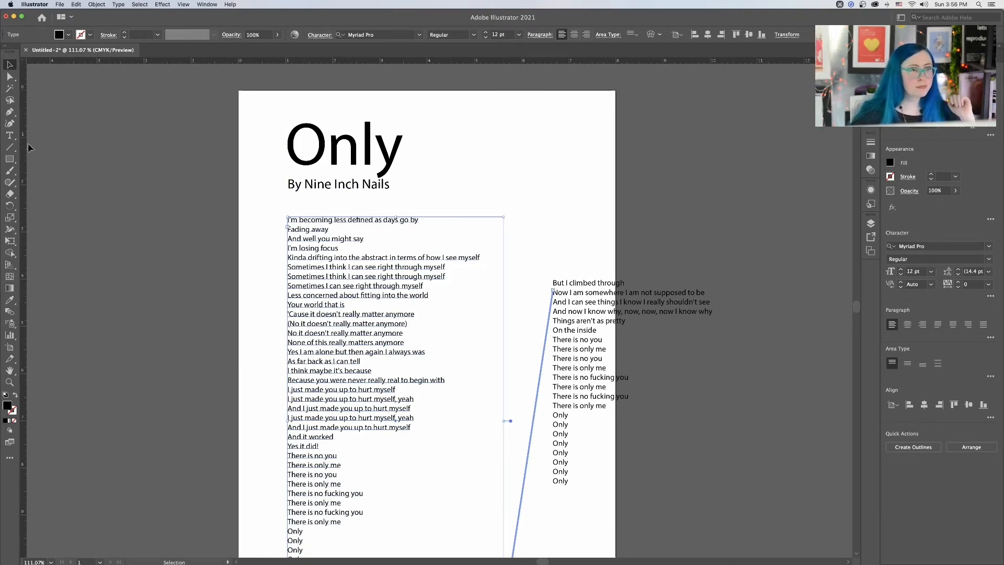
Place a vertical guide about 1 inch from the page's left edge and align the byline and first lyrics column to it
left_click_drag(281, 152, 286, 154)
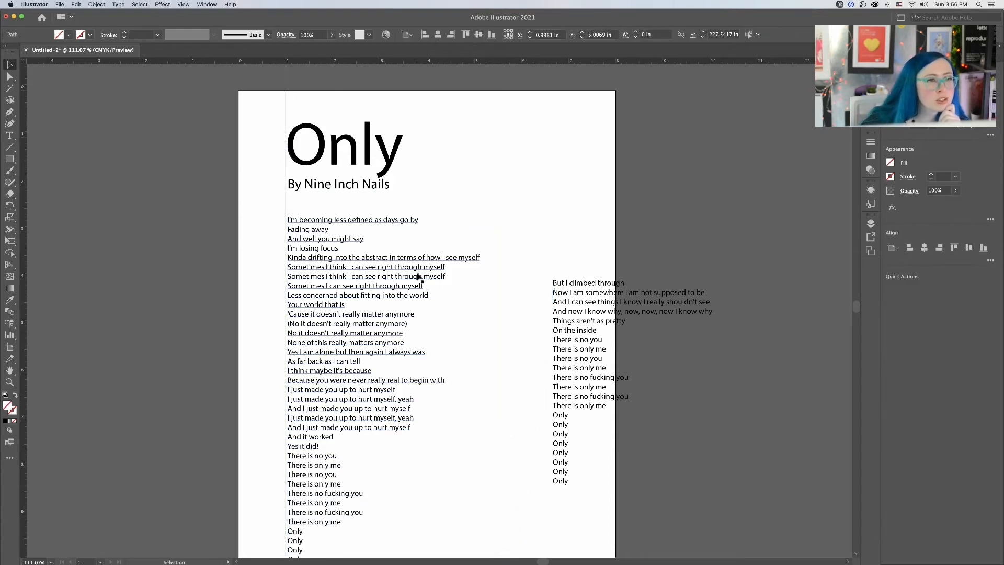
left_click(325, 149)
left_click_drag(315, 185, 314, 189)
left_click(348, 207)
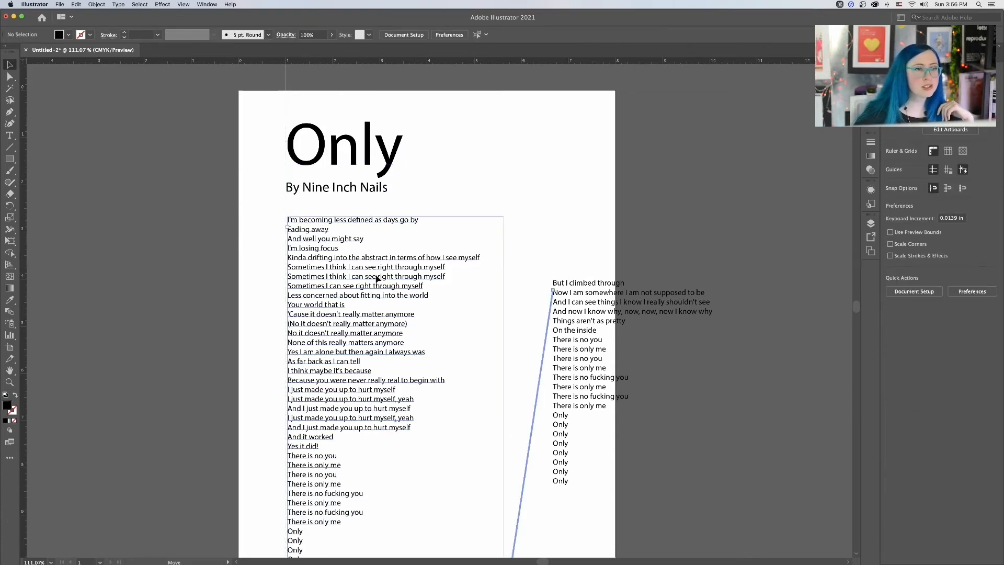
left_click(378, 277)
left_click_drag(365, 270, 363, 270)
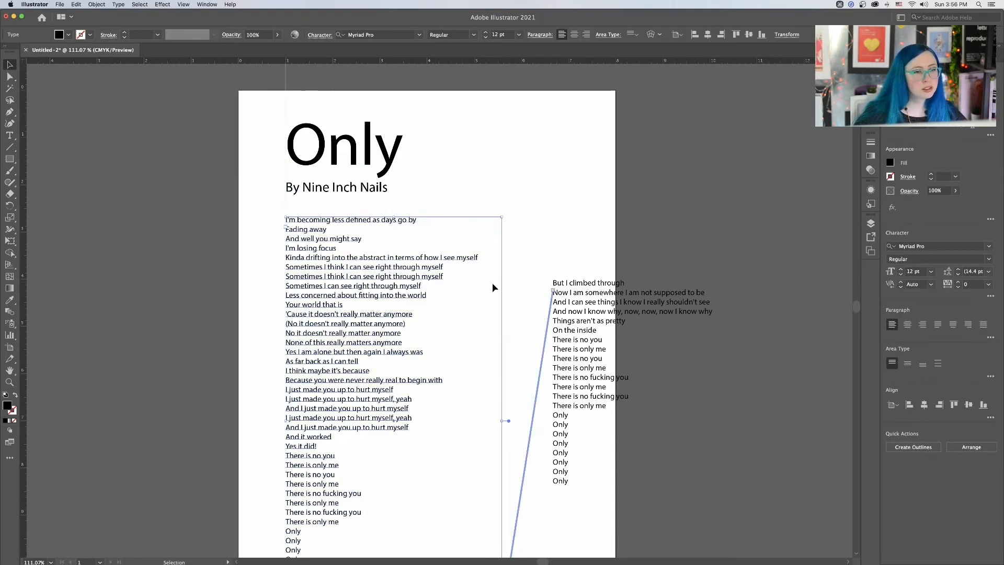
Move the second lyrics column closer to the first and level with its top, and resize the first column to end above the page's lower edge
scroll(500, 294, "down", 3)
left_click_drag(574, 275, 508, 216)
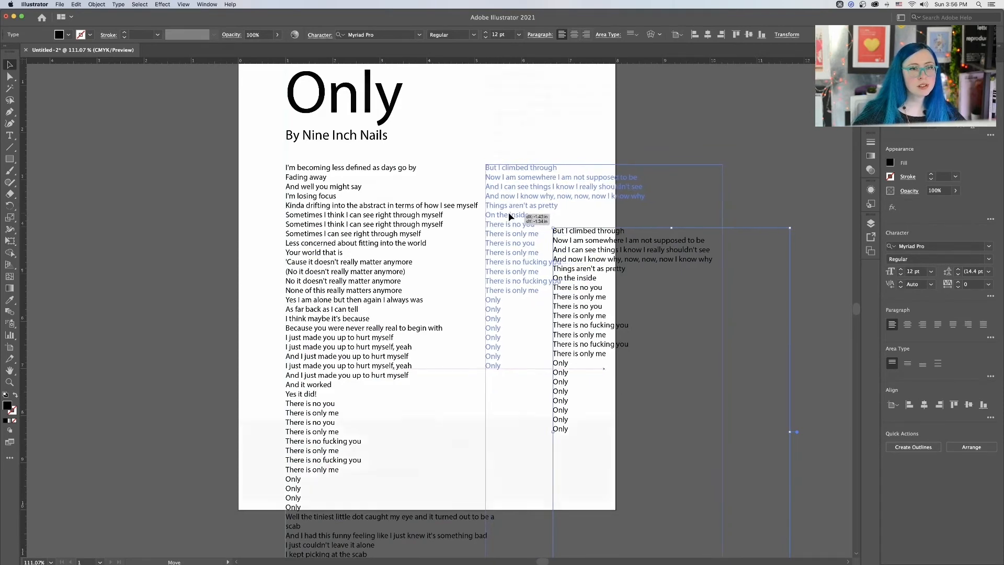
left_click_drag(392, 408, 393, 377)
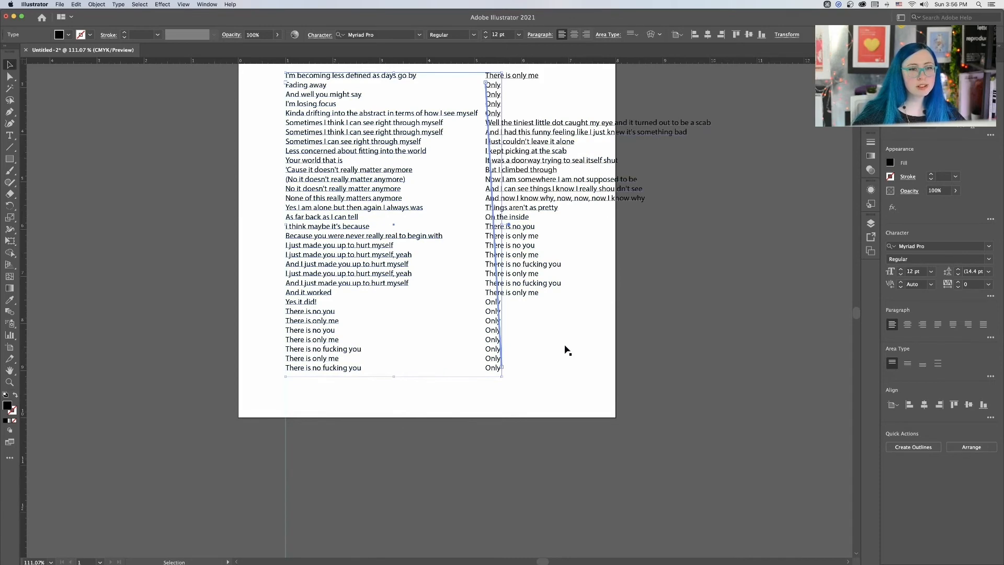
scroll(565, 347, "up", 2)
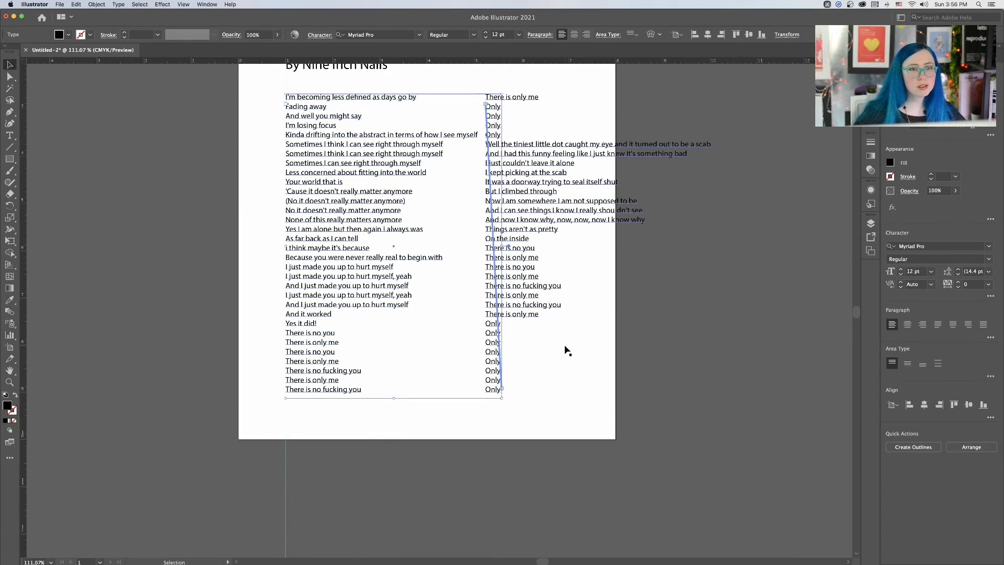
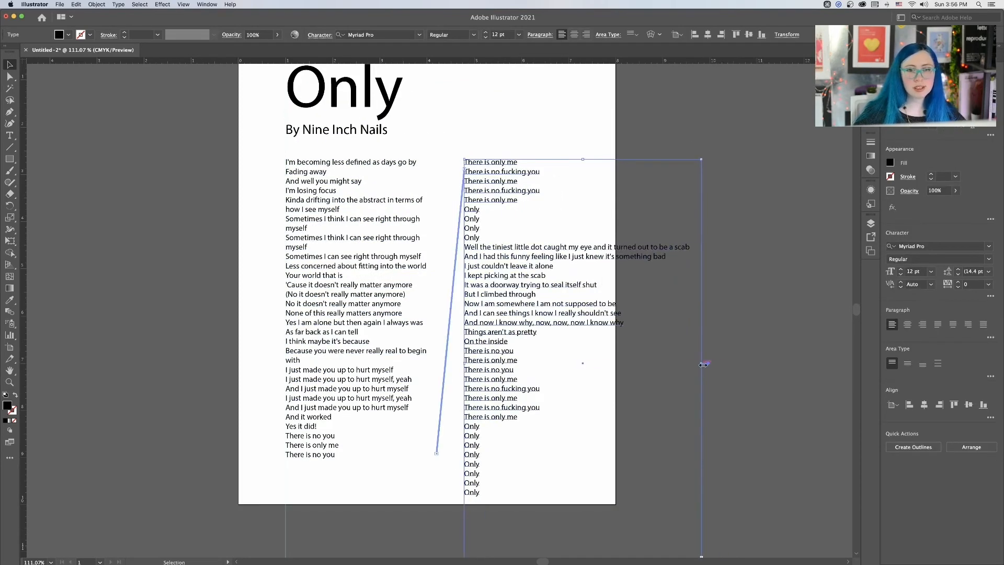
Narrow the second lyrics column so its lines wrap within the page, and extend the first column downward by one line
left_click_drag(703, 365, 590, 343)
left_click(675, 383)
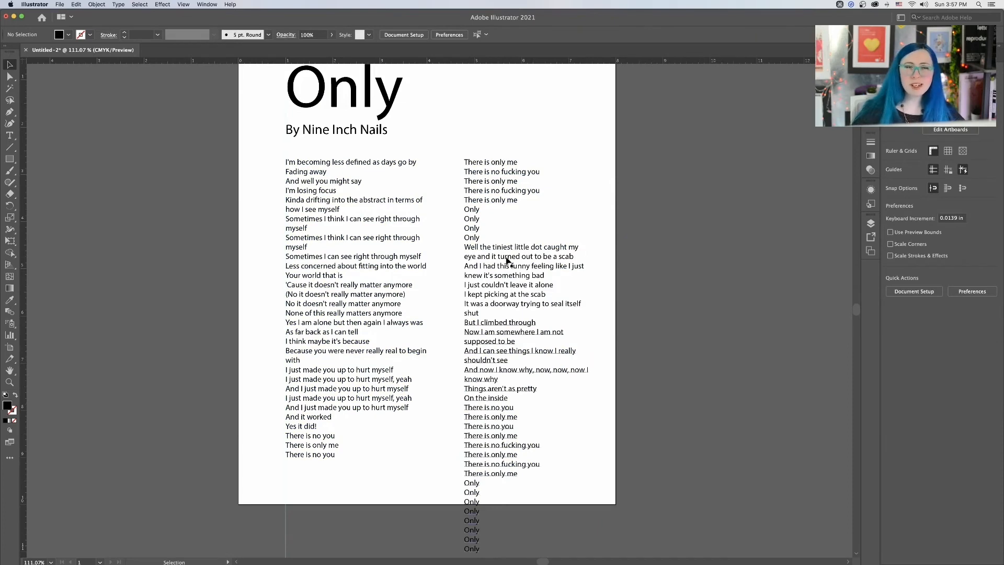
scroll(447, 313, "down", 2)
left_click(350, 408)
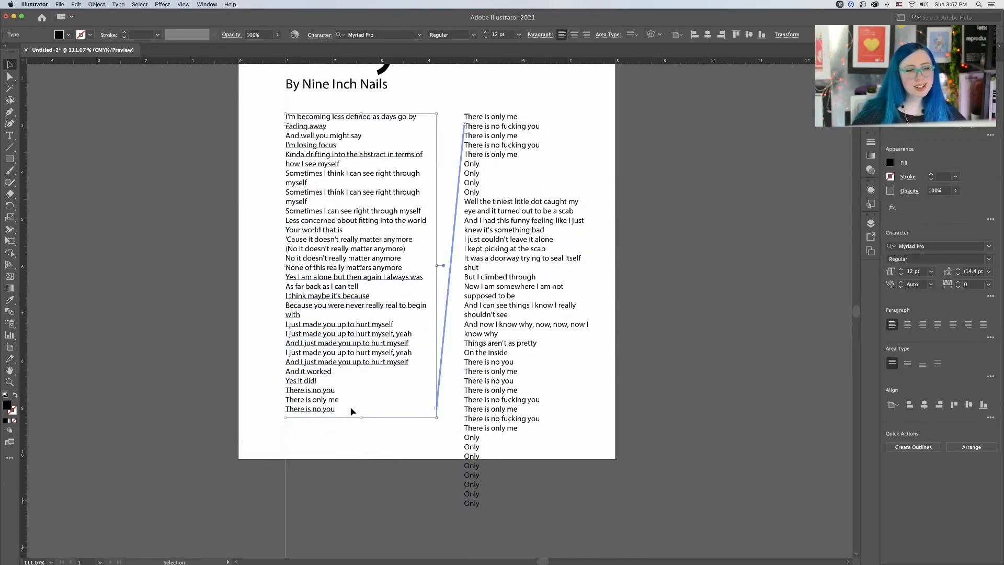
left_click_drag(360, 420, 361, 424)
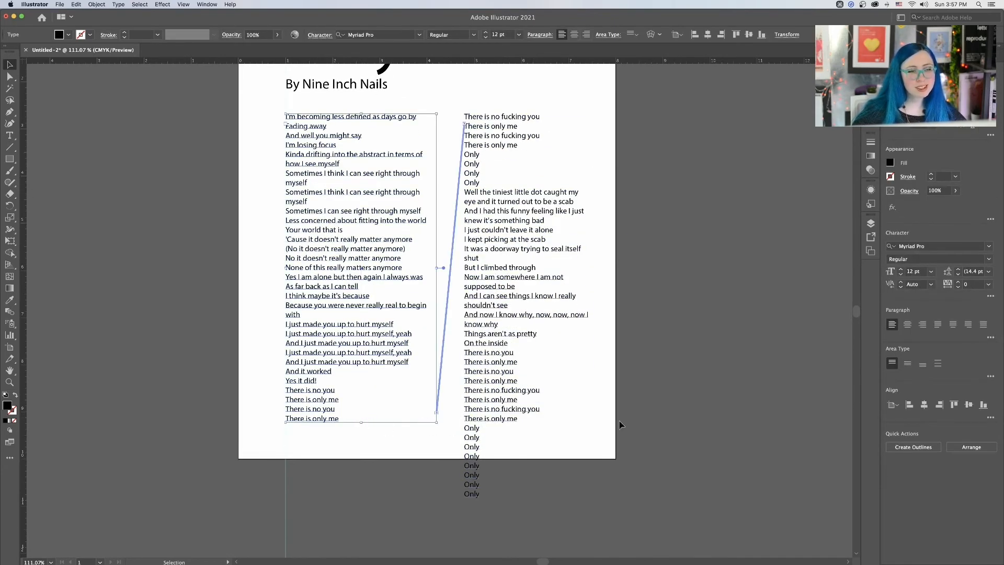
left_click(658, 332)
key("alt")
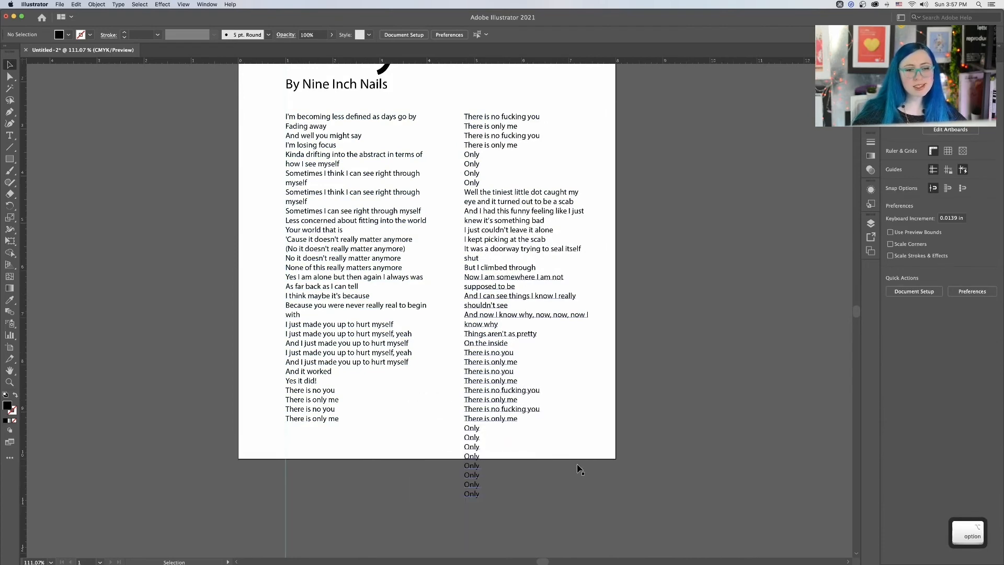
scroll(617, 538, "up", 3)
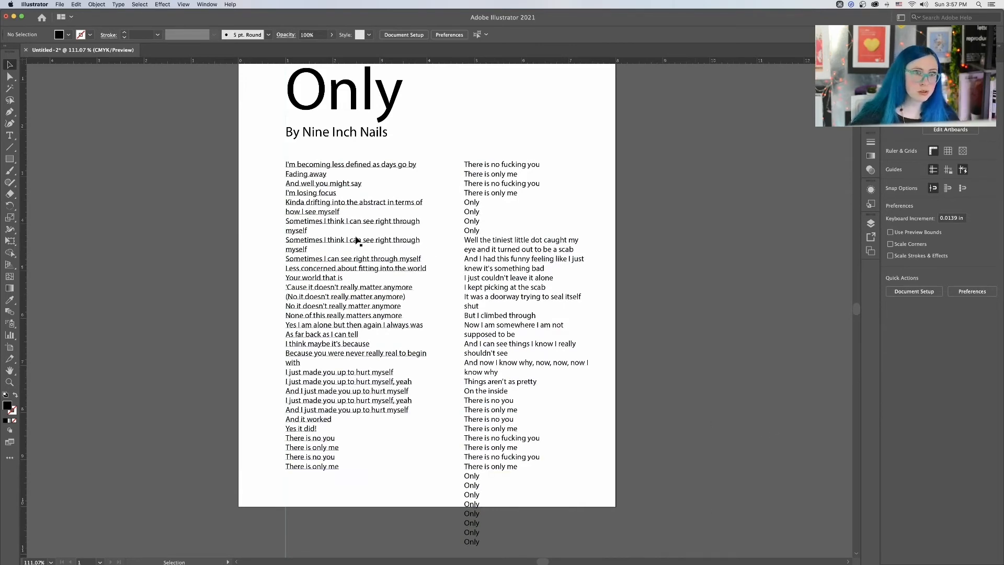
scroll(544, 317, "up", 4)
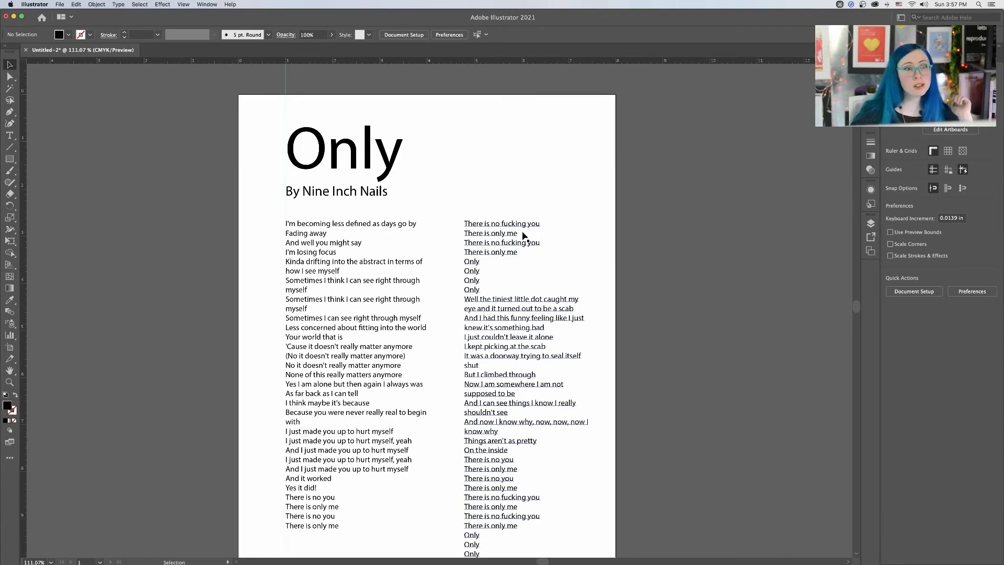
Place a vertical guide about 7 inches from the page's left edge to mark the right margin
scroll(281, 98, "up", 5)
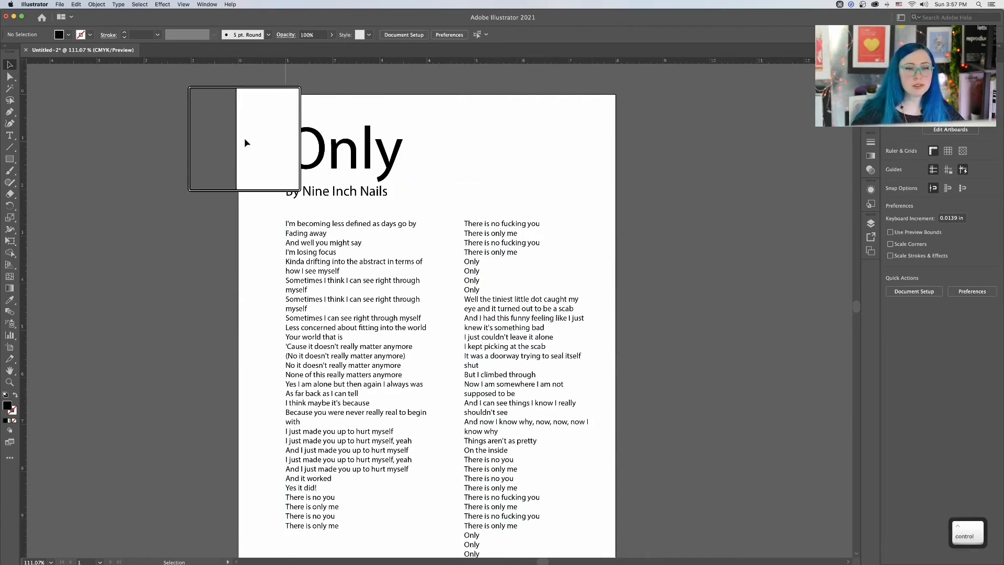
scroll(244, 137, "down", 5)
scroll(284, 76, "up", 5)
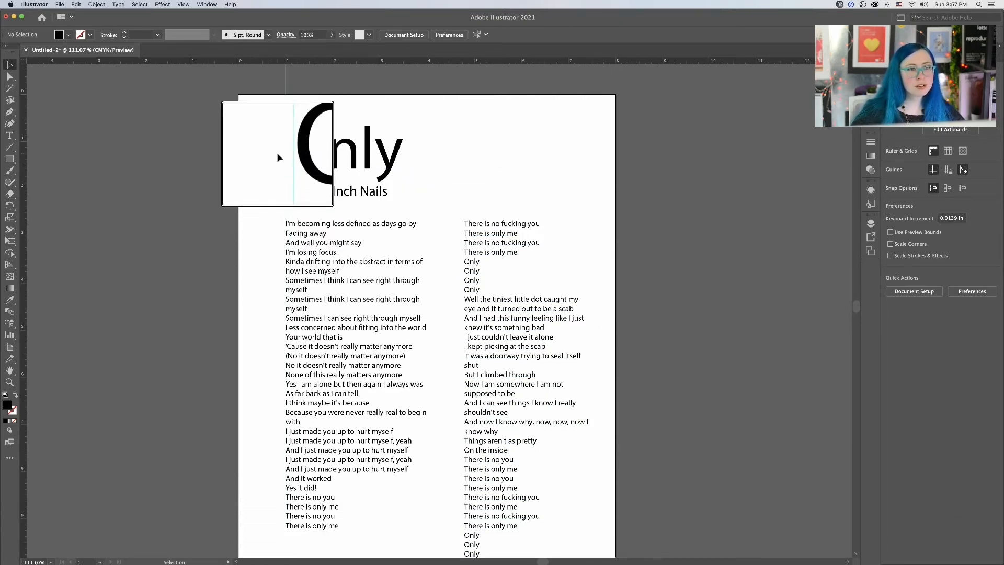
scroll(277, 153, "down", 5)
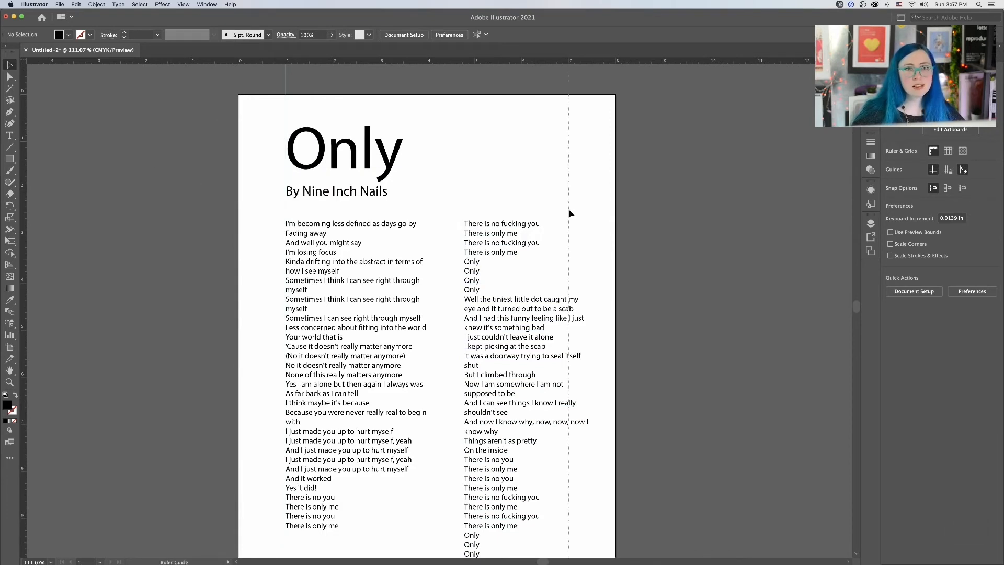
left_click(569, 213)
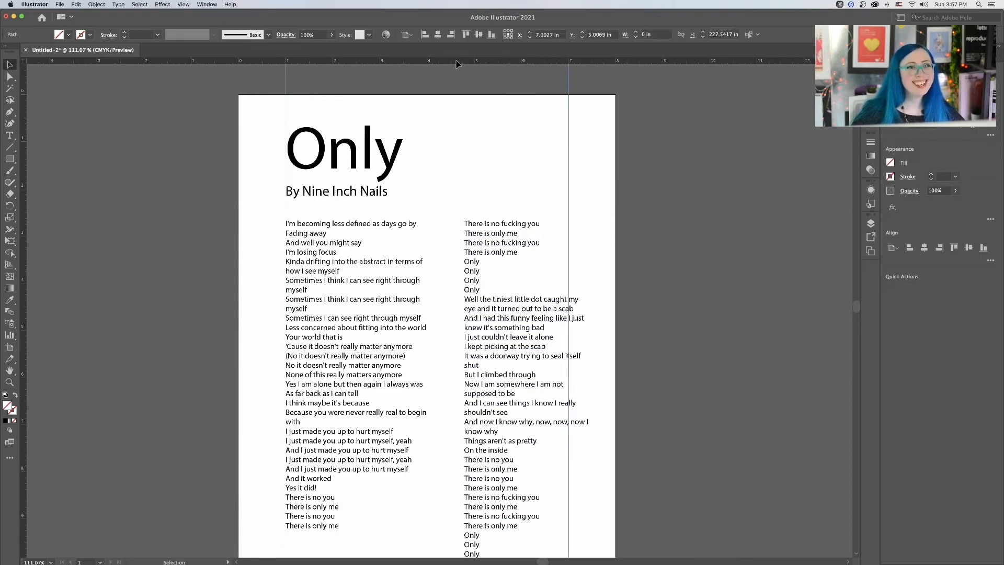
Place horizontal margin guides about 1 inch and about 9 inches below the page's top edge
left_click(458, 140)
scroll(457, 146, "down", 3)
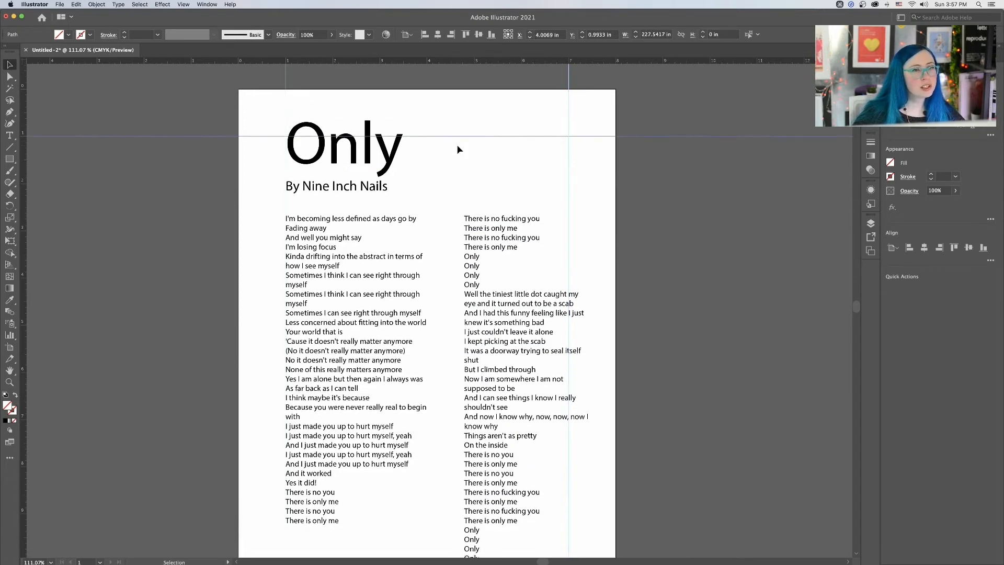
scroll(481, 113, "up", 2)
left_click_drag(457, 63, 458, 277)
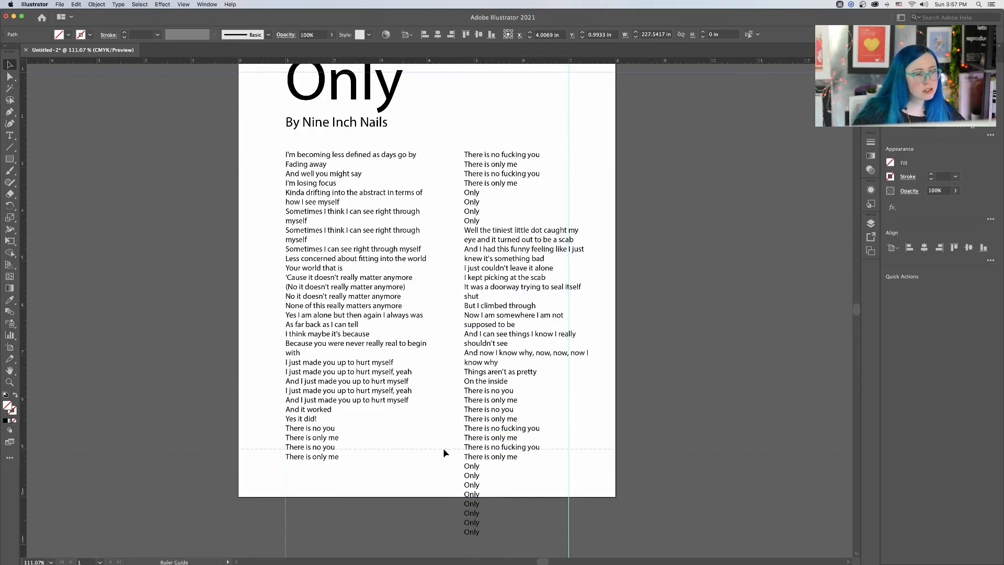
left_click_drag(445, 452, 445, 450)
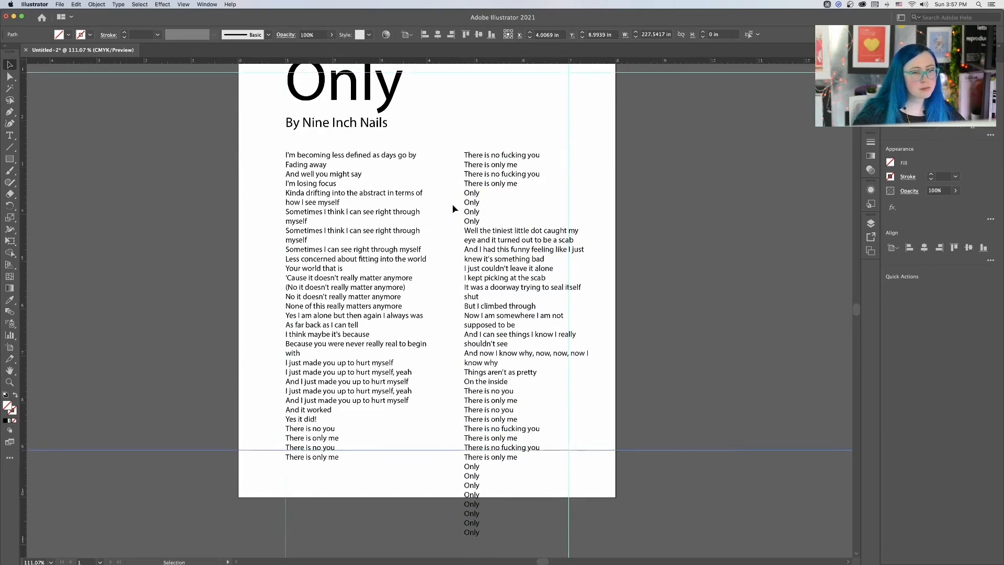
Move the title and byline down together so the top of the title's letters meets the upper margin guide
scroll(457, 202, "up", 3)
left_click_drag(335, 185, 329, 184)
left_click(333, 147, "shift")
left_click_drag(333, 147, 332, 163)
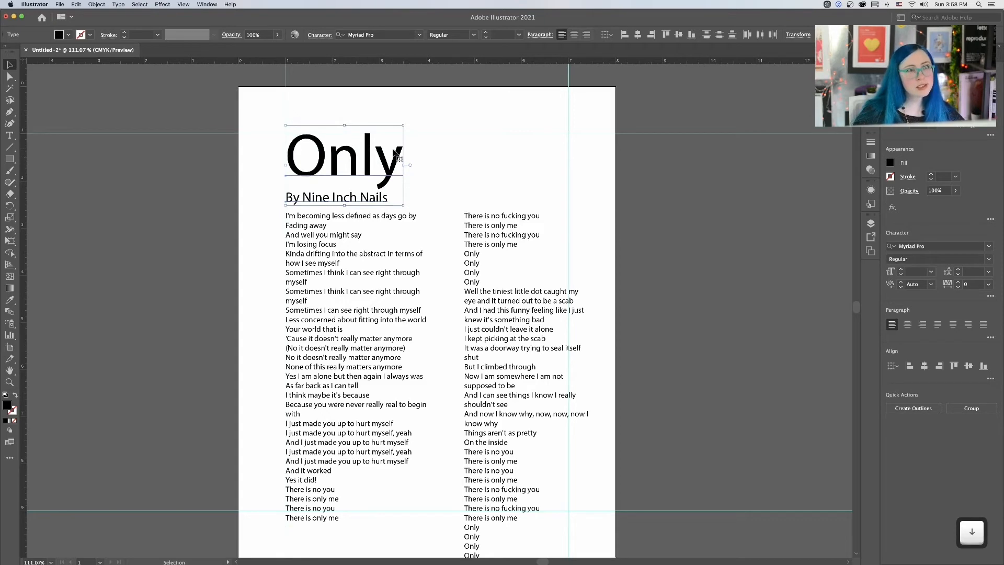
left_click(715, 285)
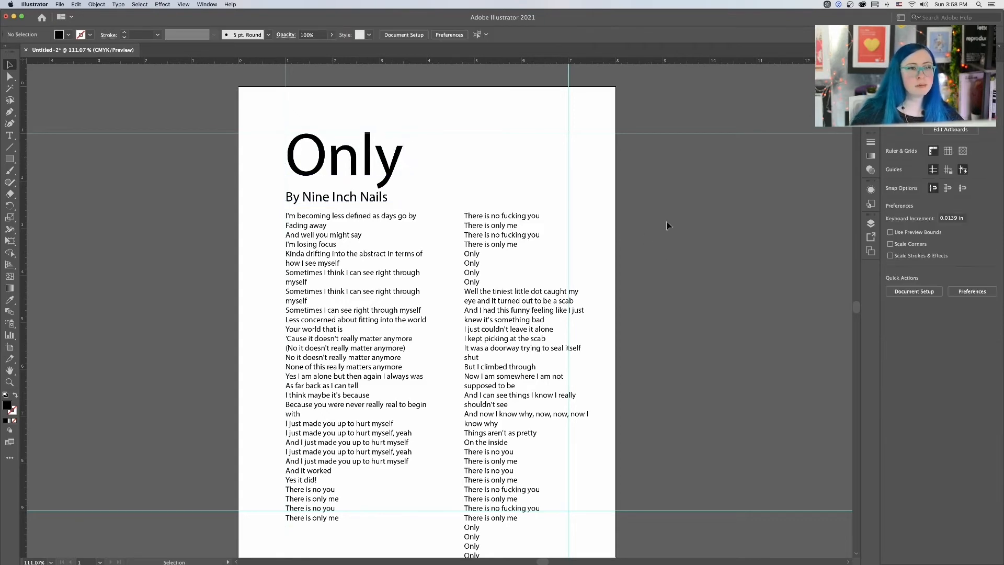
Set the font size of both lyrics columns to 10 pt
left_click(368, 276)
left_click(535, 355, "shift")
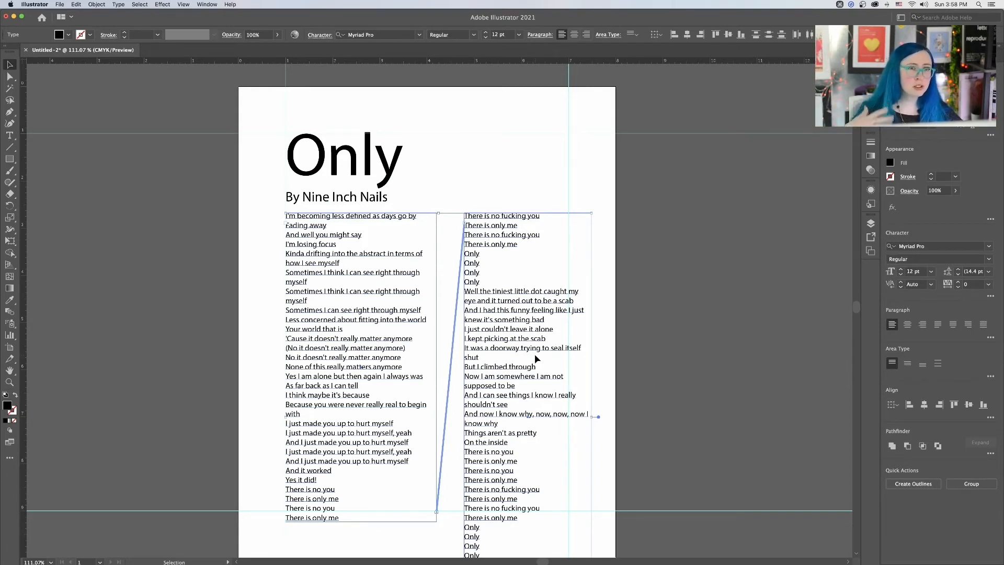
left_click(485, 38)
left_click(485, 39)
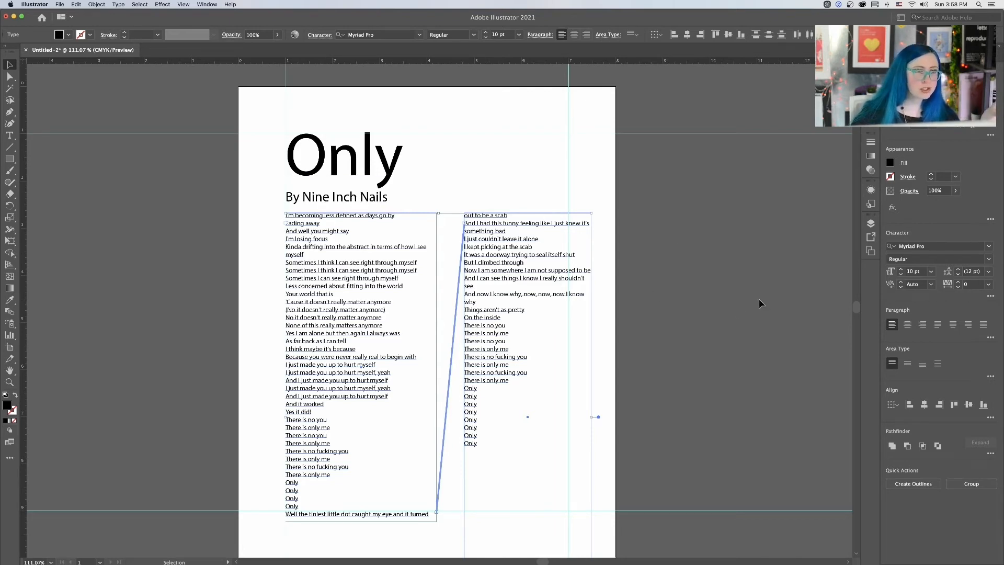
left_click(747, 352)
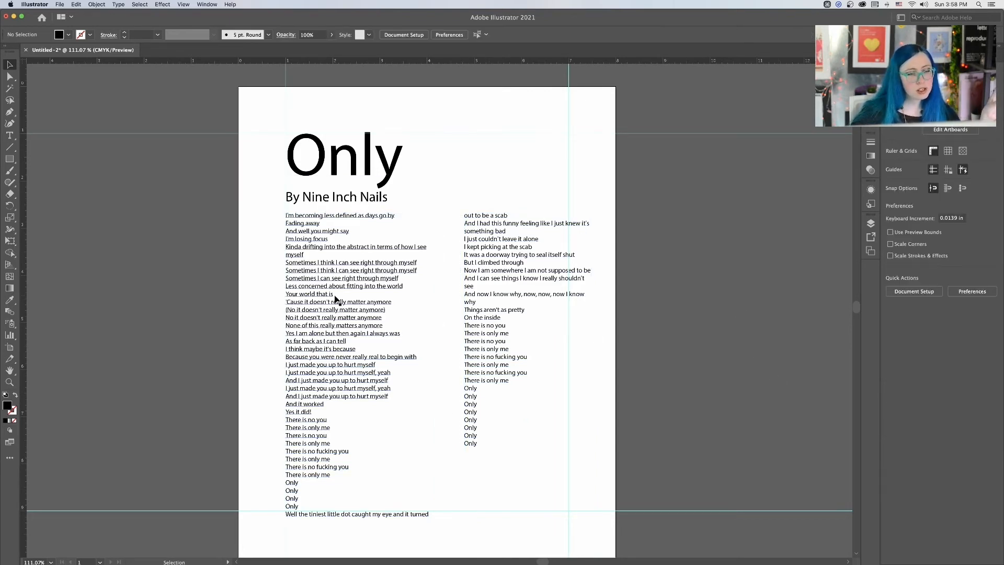
left_click(336, 296)
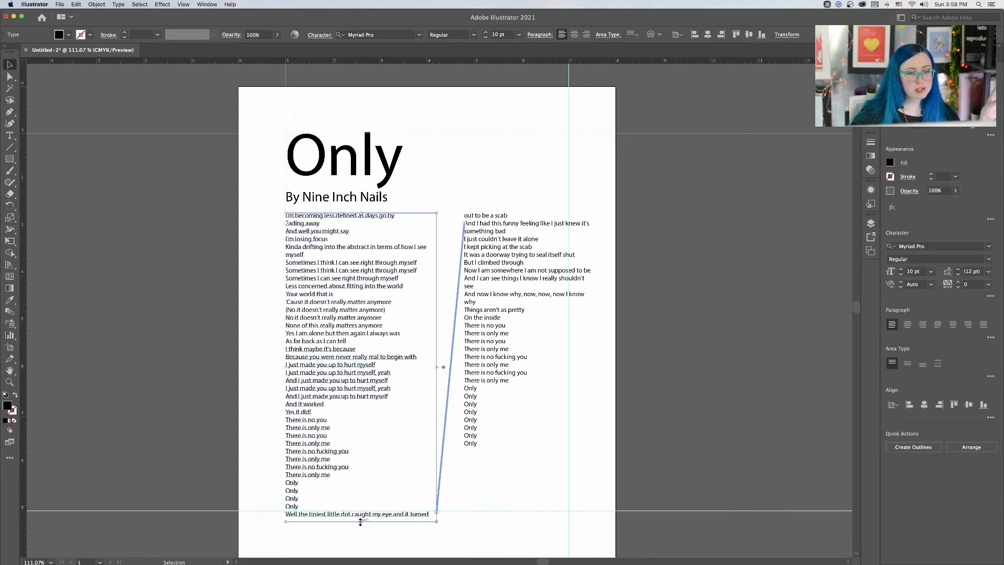
left_click_drag(361, 521, 361, 511)
left_click(671, 456)
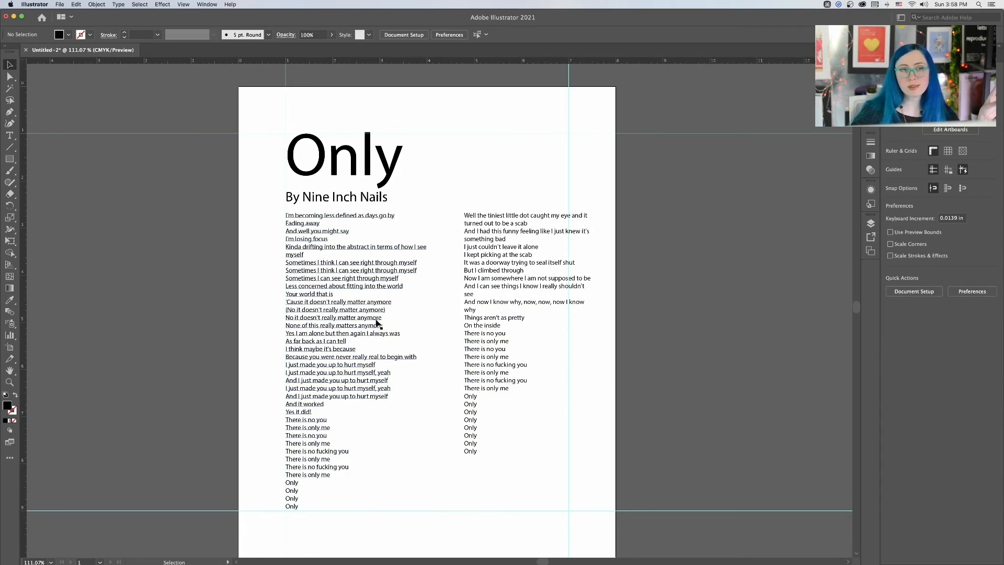
left_click(395, 325)
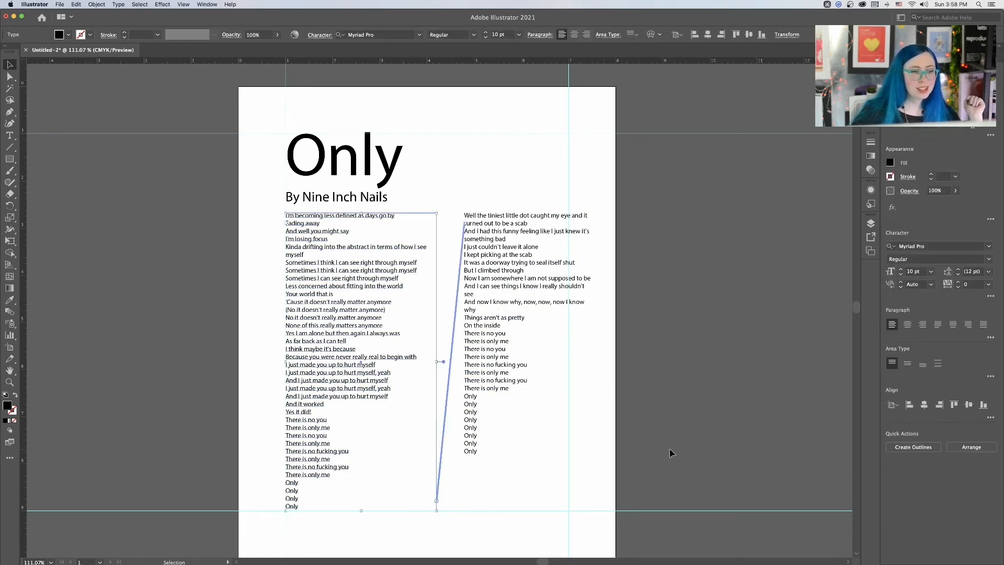
key("super+z")
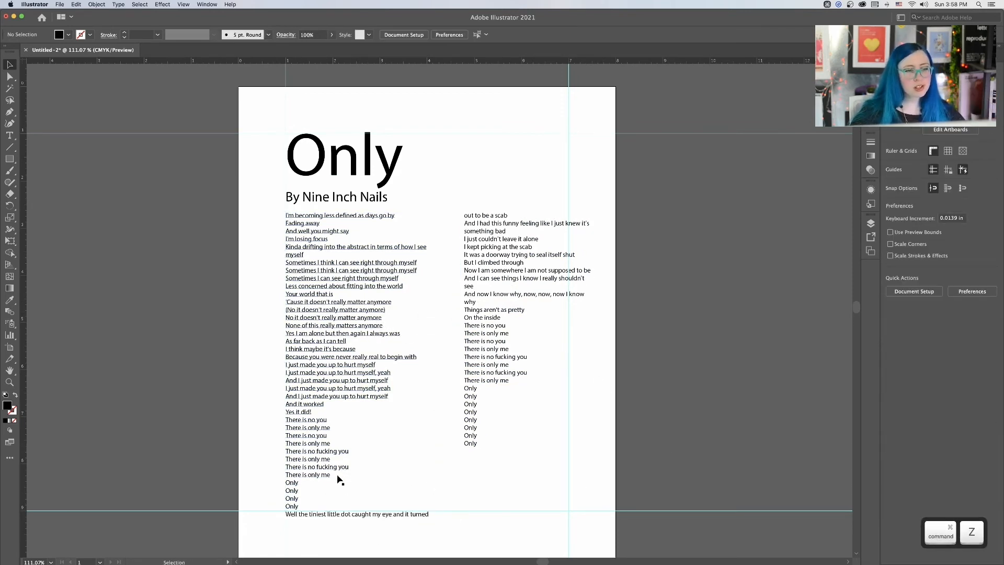
Shorten the first lyrics column's frame so it ends at the lower margin guide
left_click(339, 480)
left_click_drag(363, 522, 364, 511)
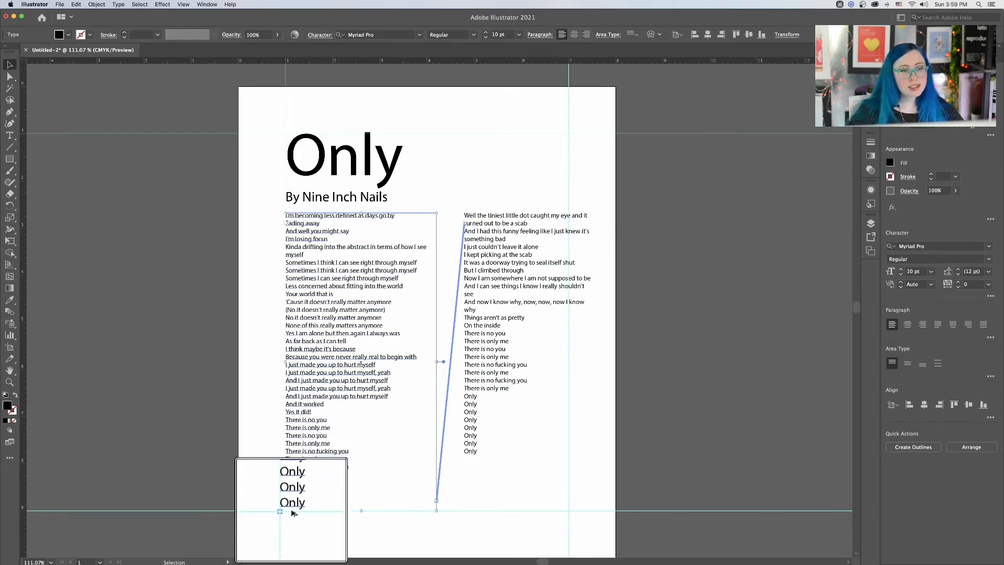
key("alt")
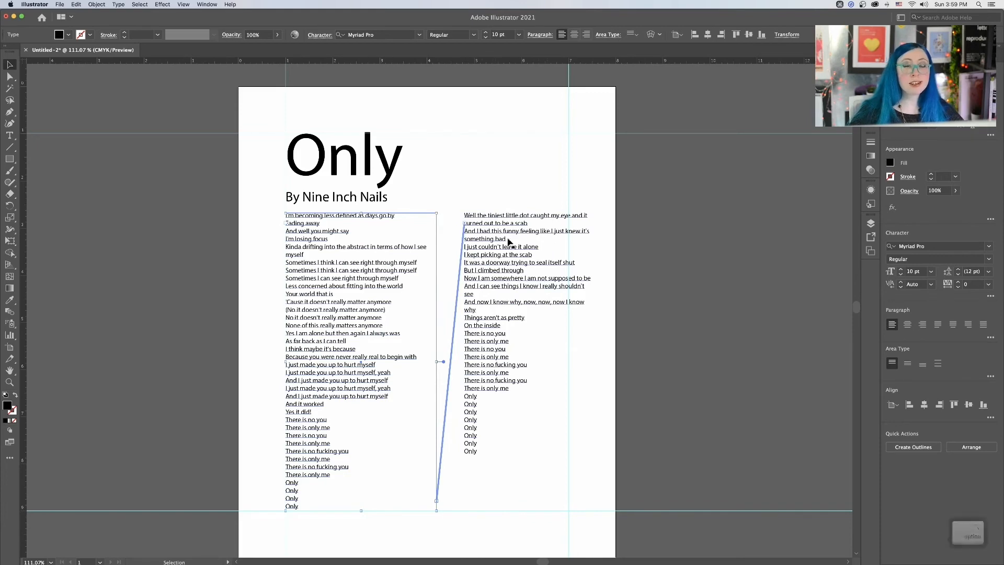
Move the second lyrics column horizontally to the right margin guide and shorten its frame to the lower margin guide
left_click_drag(506, 239, 491, 240)
key("shift")
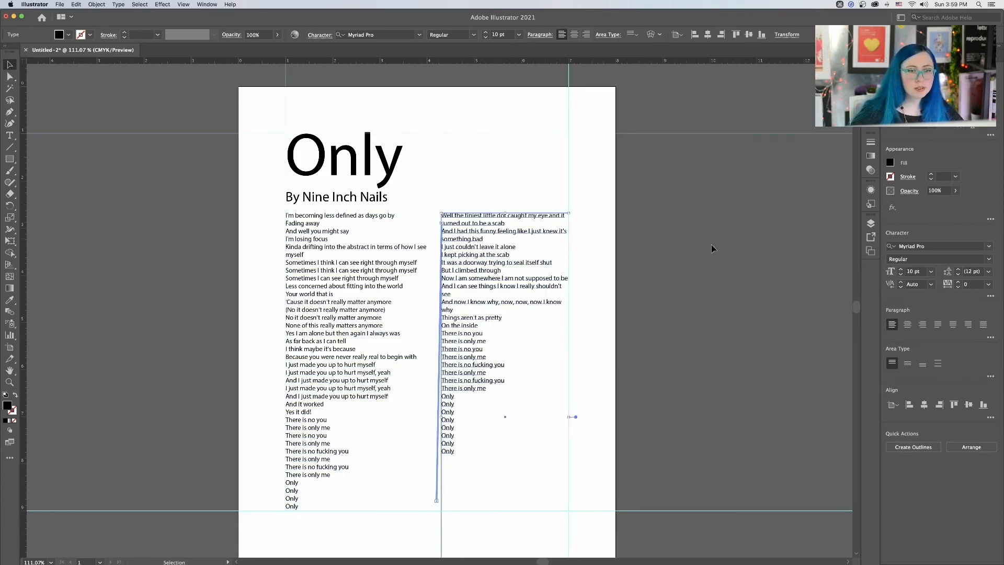
left_click(738, 271)
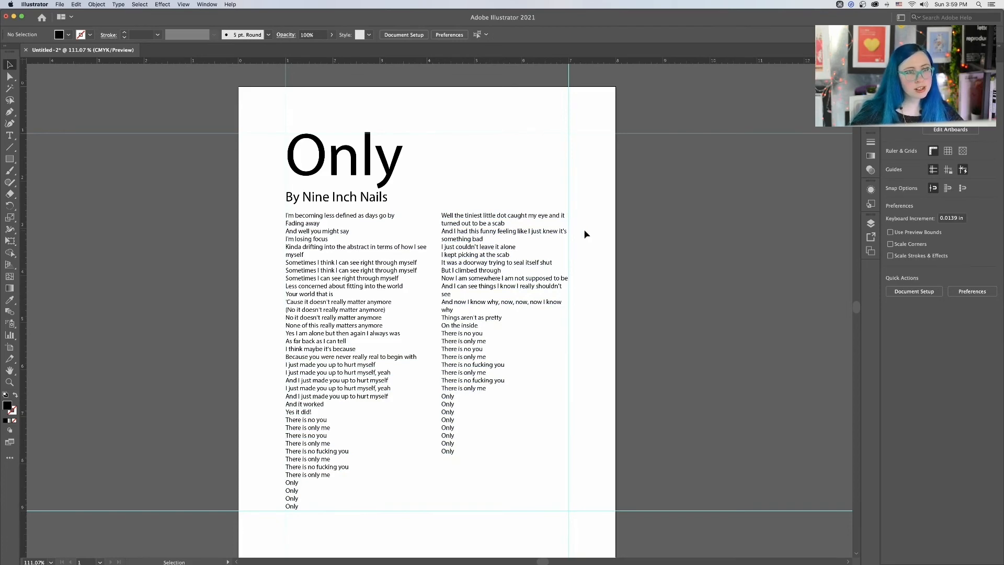
left_click(502, 364)
scroll(502, 365, "down", 5)
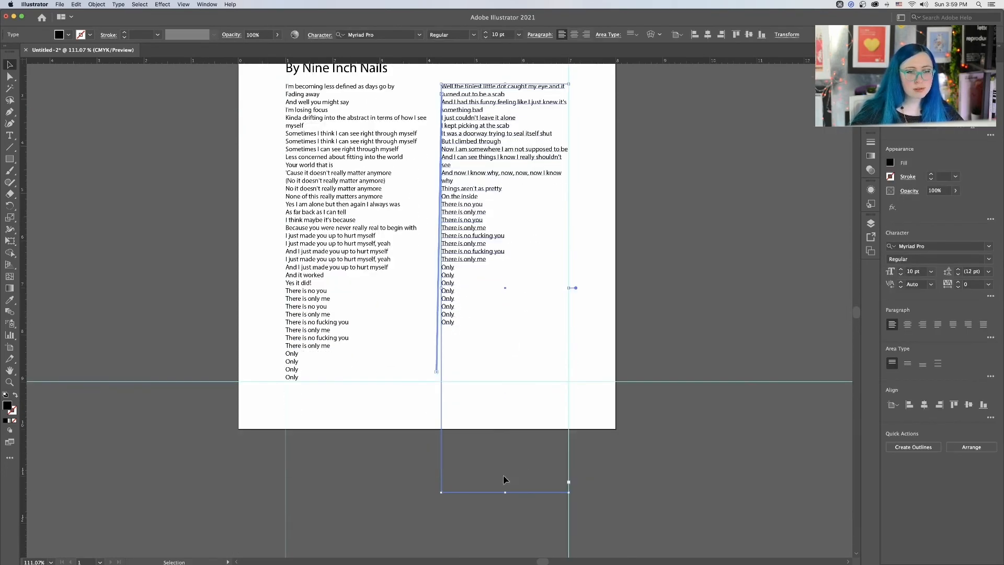
left_click_drag(506, 493, 506, 382)
scroll(607, 387, "up", 2)
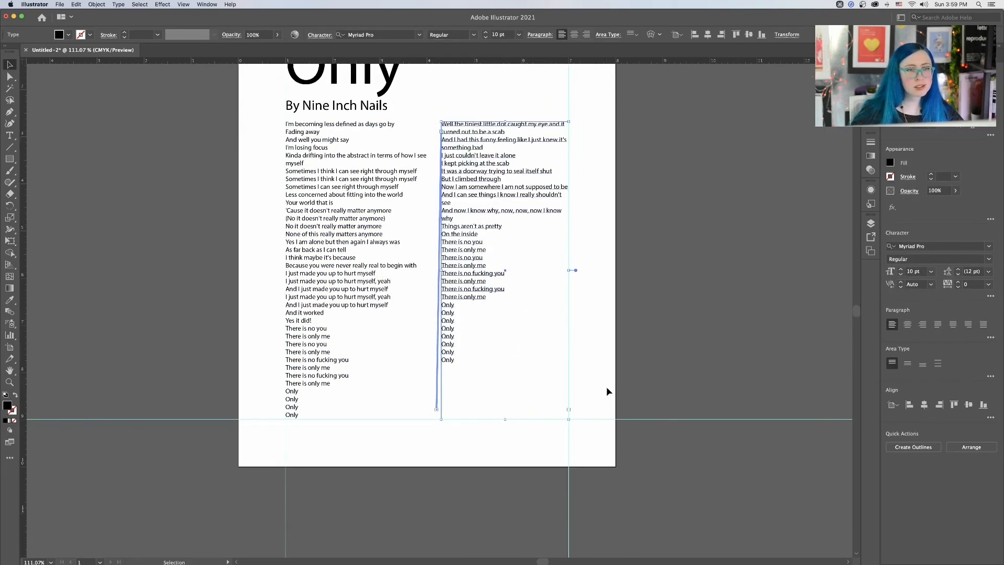
Try to widen the gap beneath the byline by lowering the first lyrics column's top edge, and undo the change
left_click(350, 175)
left_click_drag(361, 122, 362, 143)
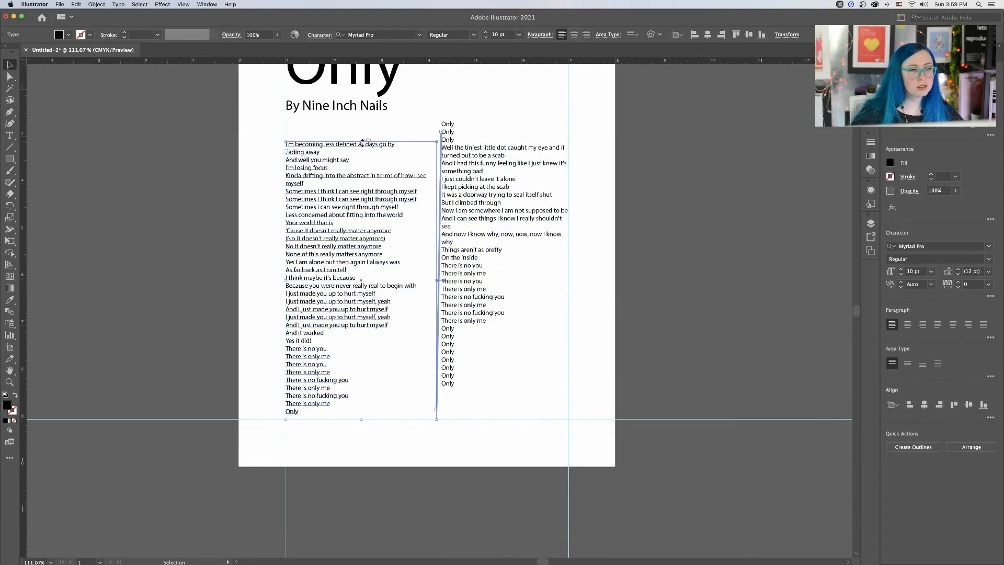
scroll(416, 234, "up", 5)
key("alt")
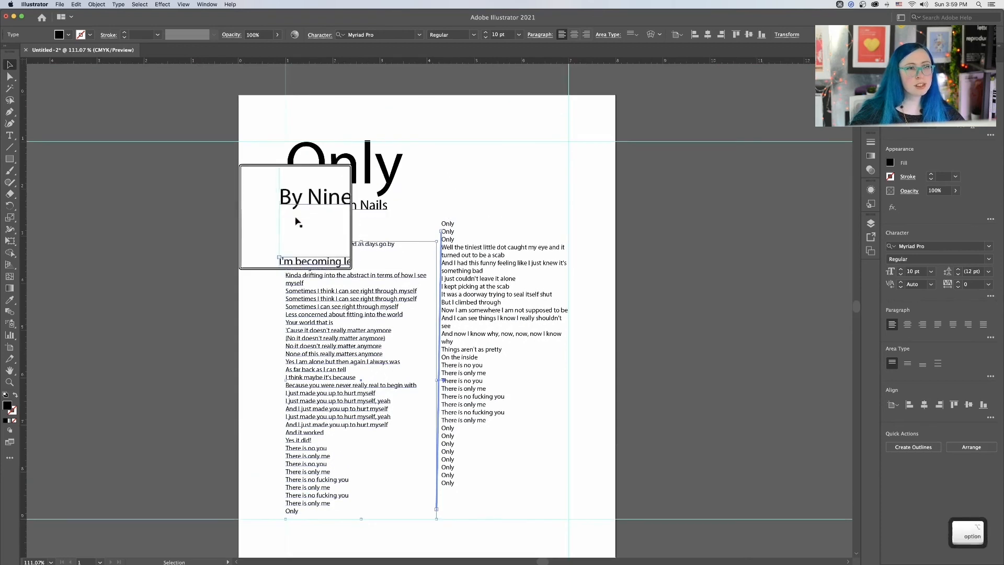
key("super+z")
key("super+z")
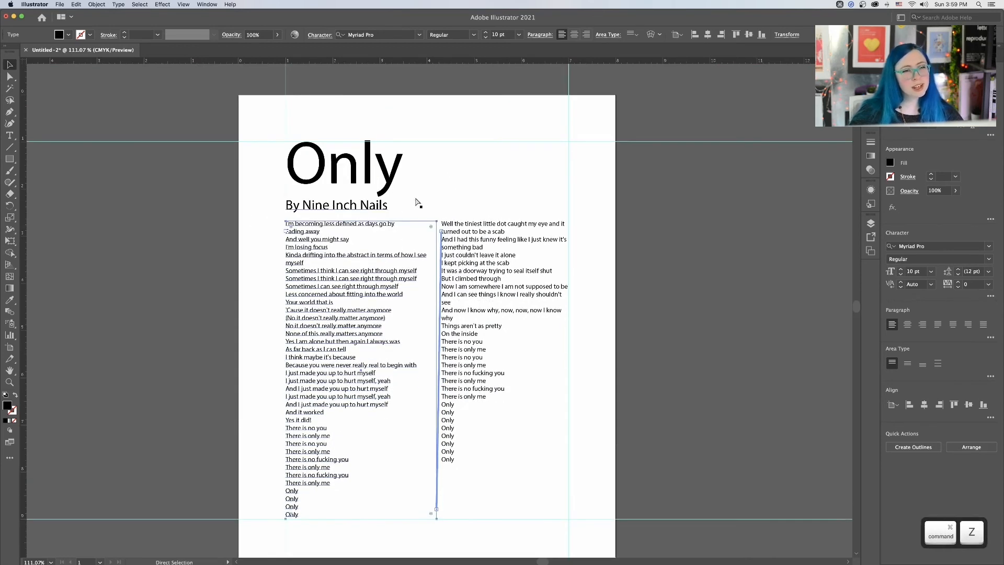
Examine the spacing between the title, byline and lyrics columns, and the gap between the two columns
left_click(551, 233)
key("alt")
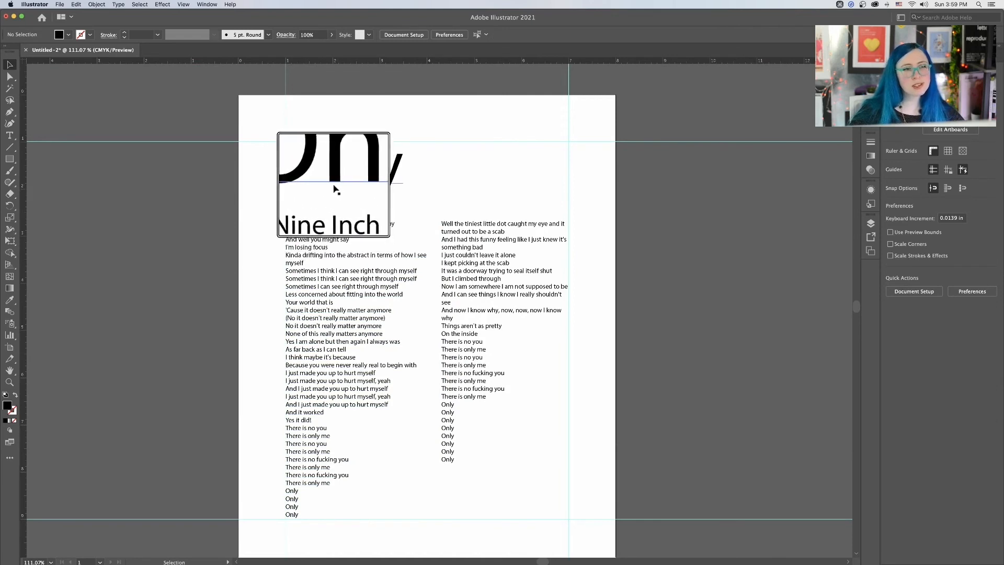
key("ctrl")
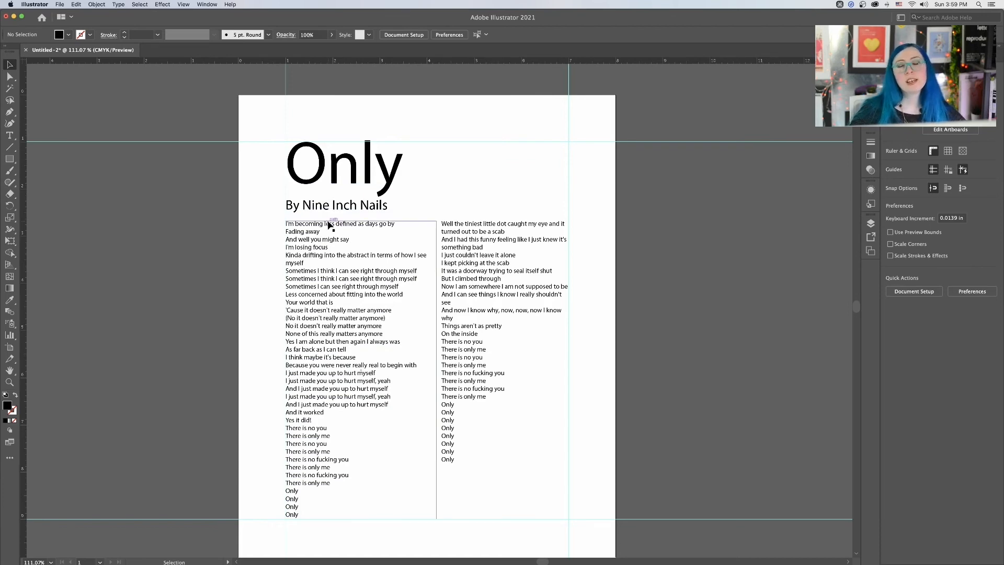
key("alt")
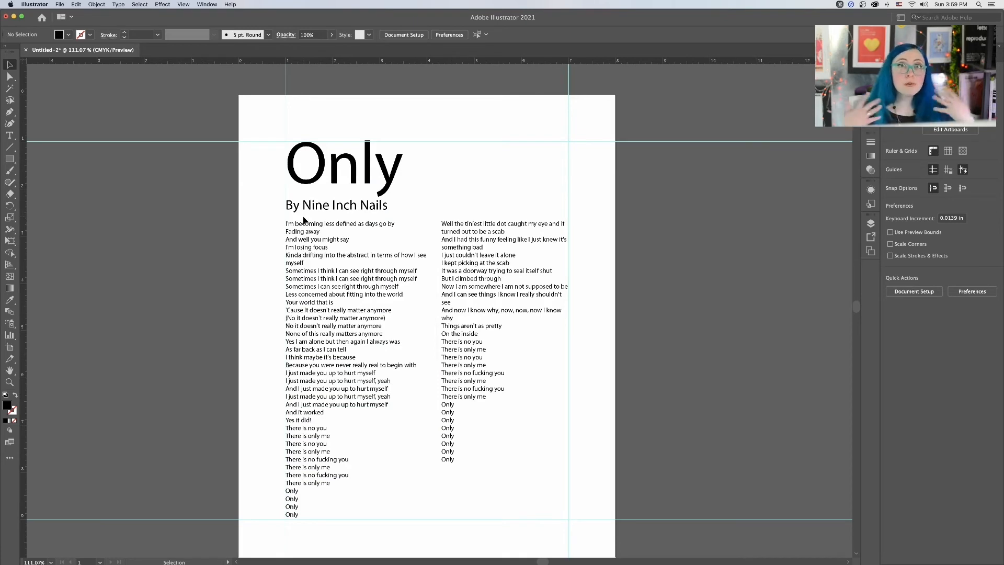
left_click(352, 162)
left_click(366, 208)
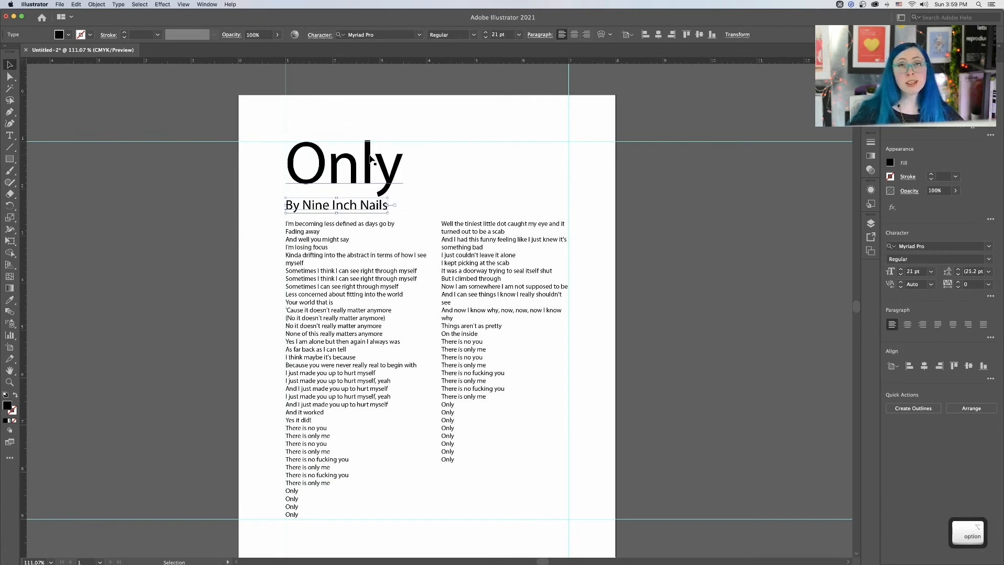
left_click(375, 255)
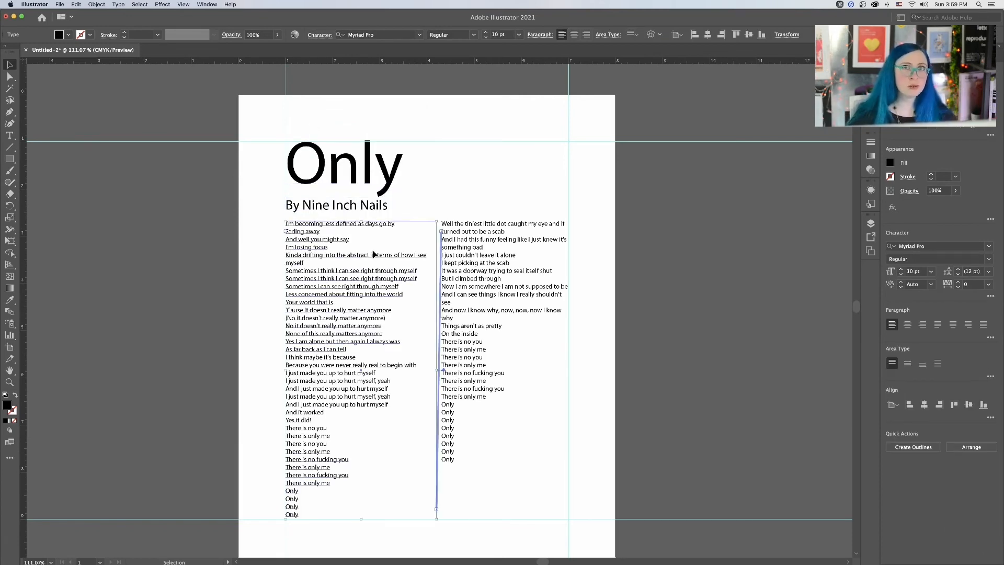
left_click(345, 123)
scroll(359, 139, "up", 2, "ctrl")
scroll(386, 180, "down", 2, "ctrl")
scroll(467, 299, "up", 2, "ctrl")
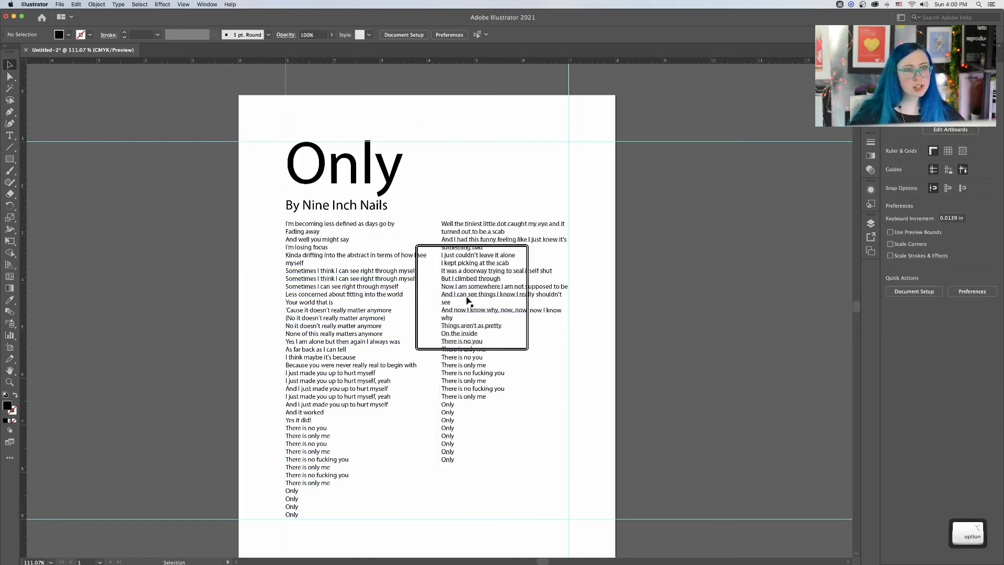
scroll(458, 315, "down", 2, "ctrl")
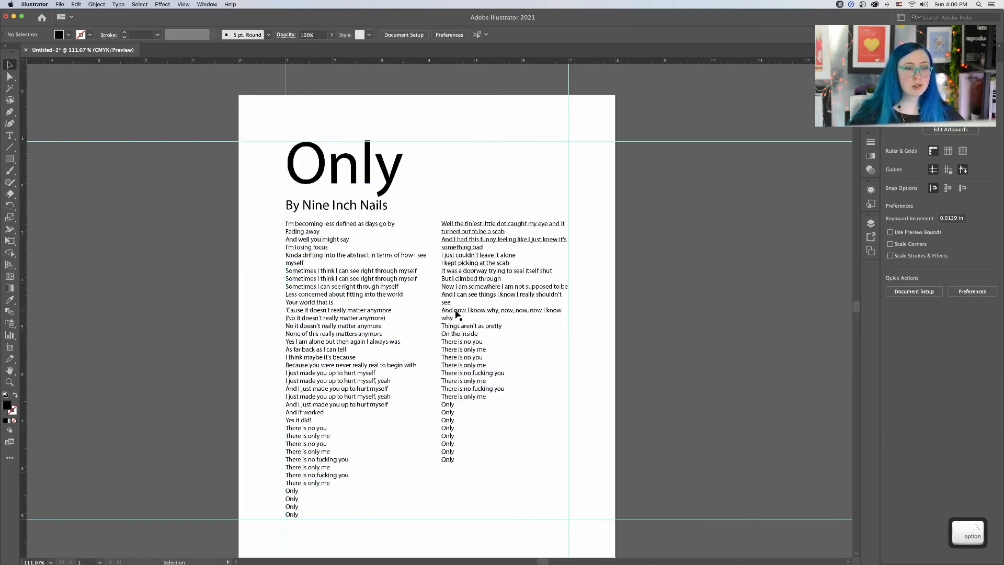
left_click(336, 211)
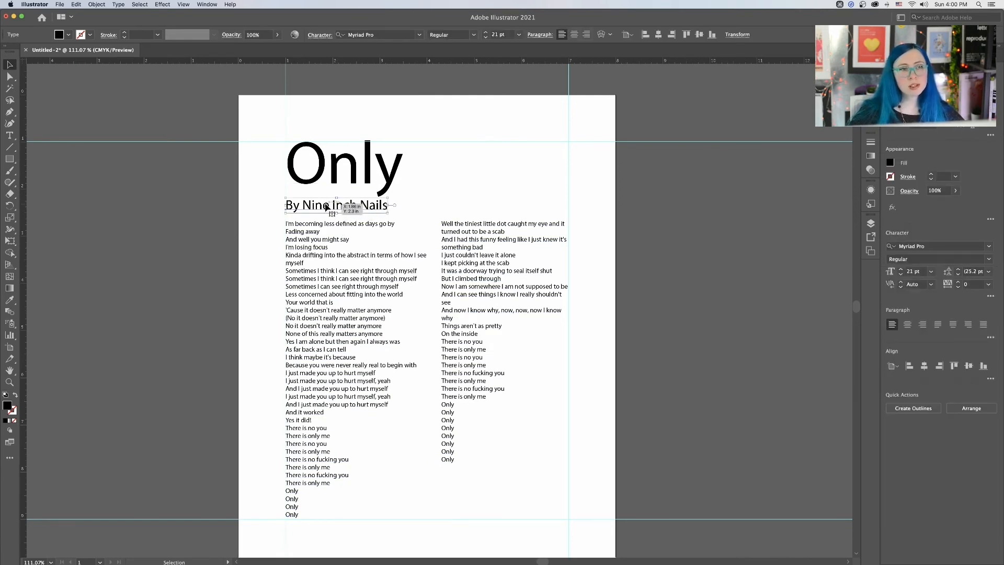
left_click(303, 247)
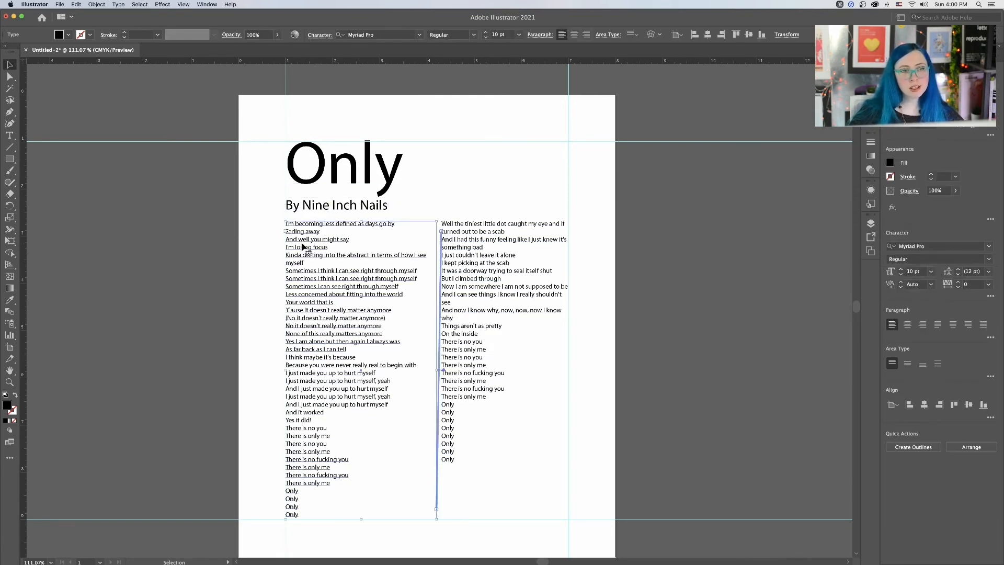
left_click(350, 207)
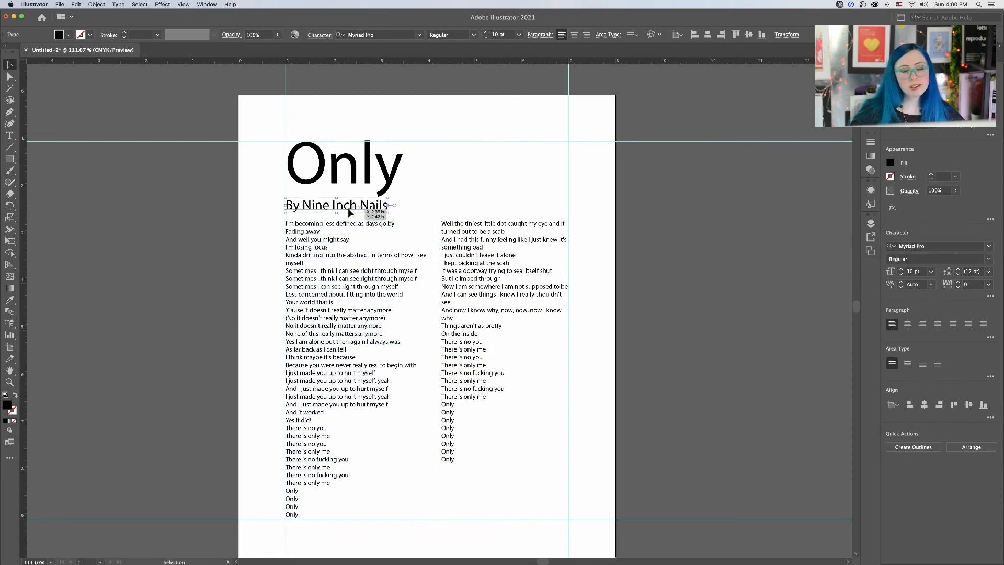
Lower the top edge of the first lyrics column's frame to widen the gap beneath the byline
left_click(345, 169)
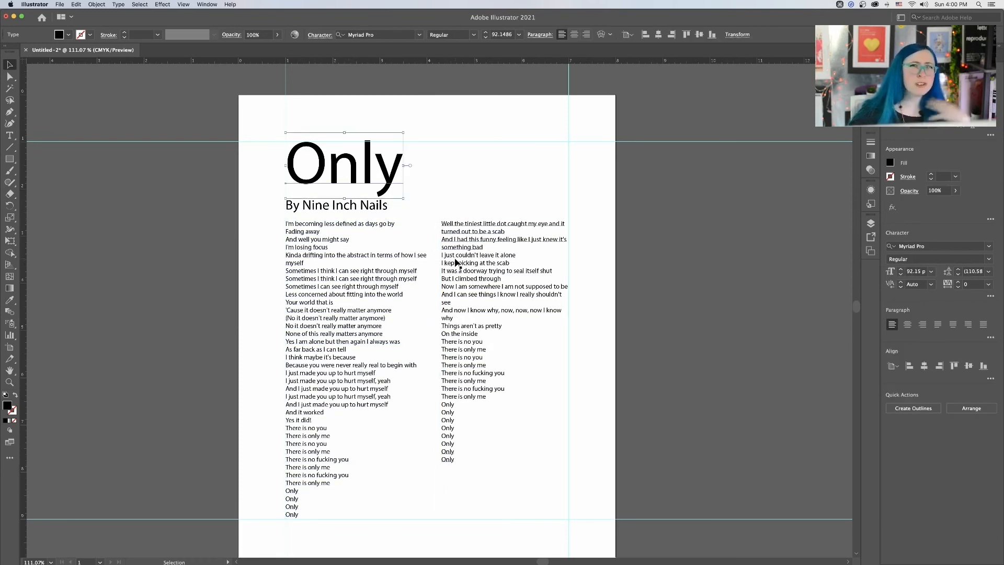
left_click(346, 302)
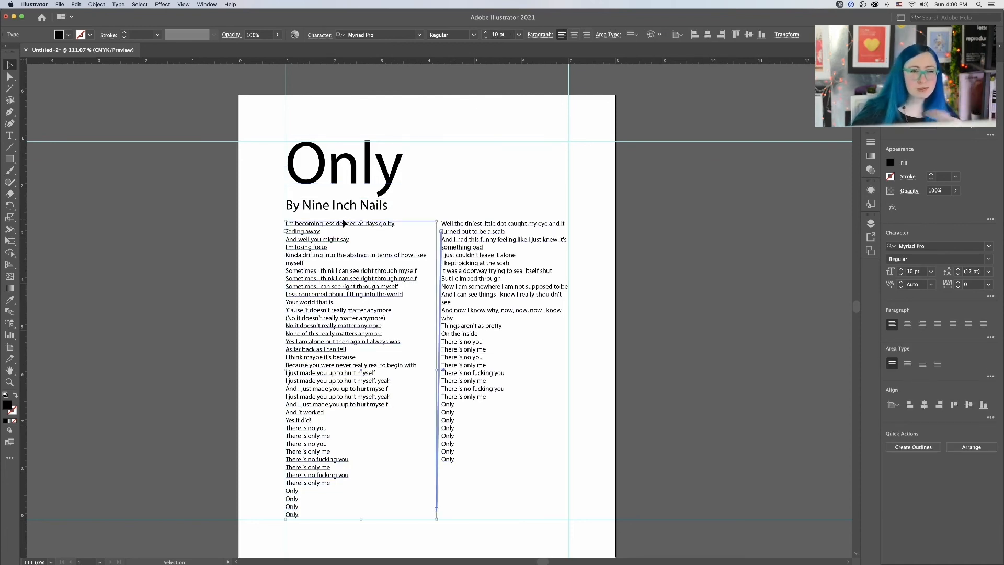
key("alt")
key("ctrl")
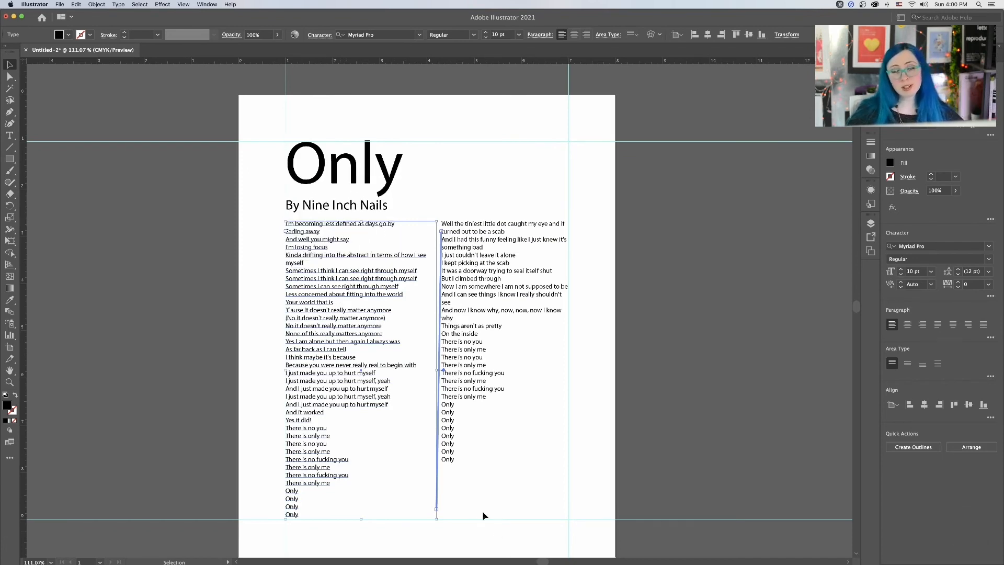
key("ctrl")
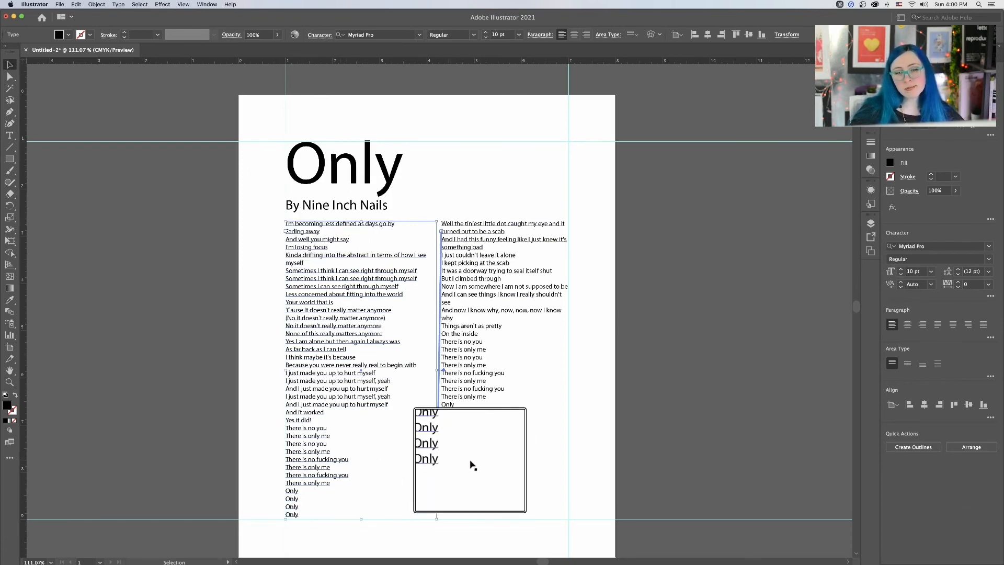
key("alt")
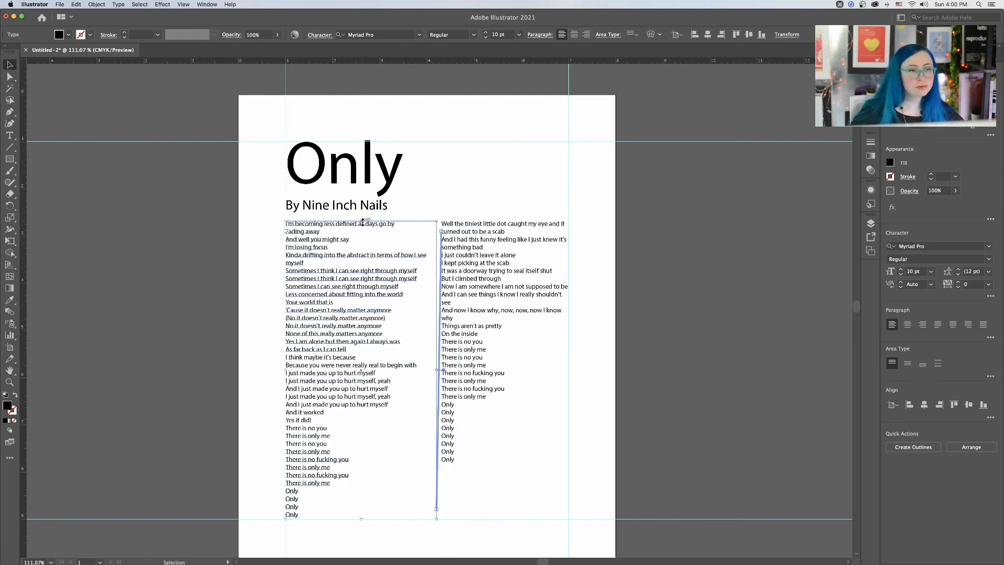
left_click_drag(362, 222, 357, 254)
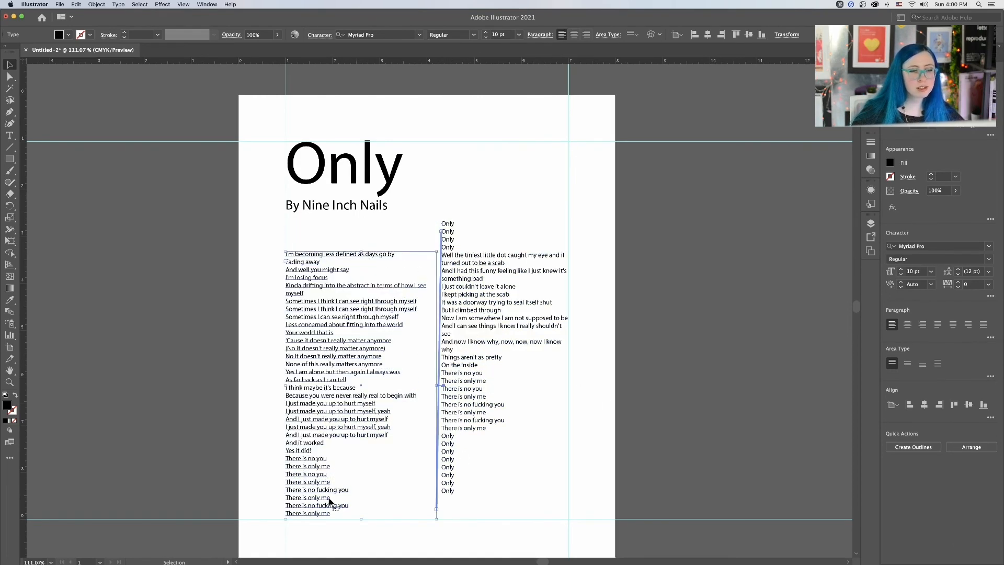
key("ctrl")
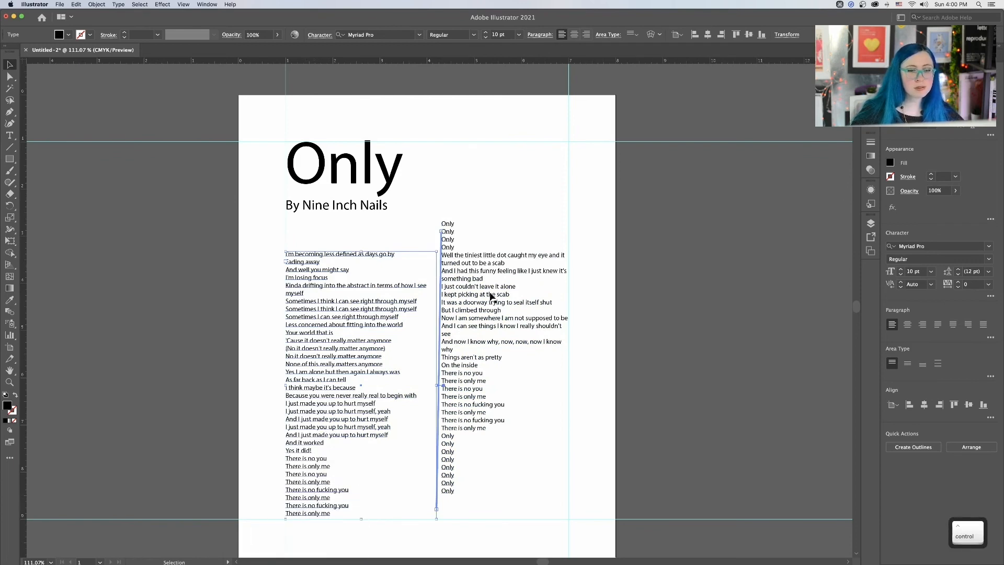
Lower the second lyrics column's top edge level with the first column's and extend its frame below the lower margin guide to fit the last line
left_click(492, 295)
left_click_drag(508, 219, 506, 252)
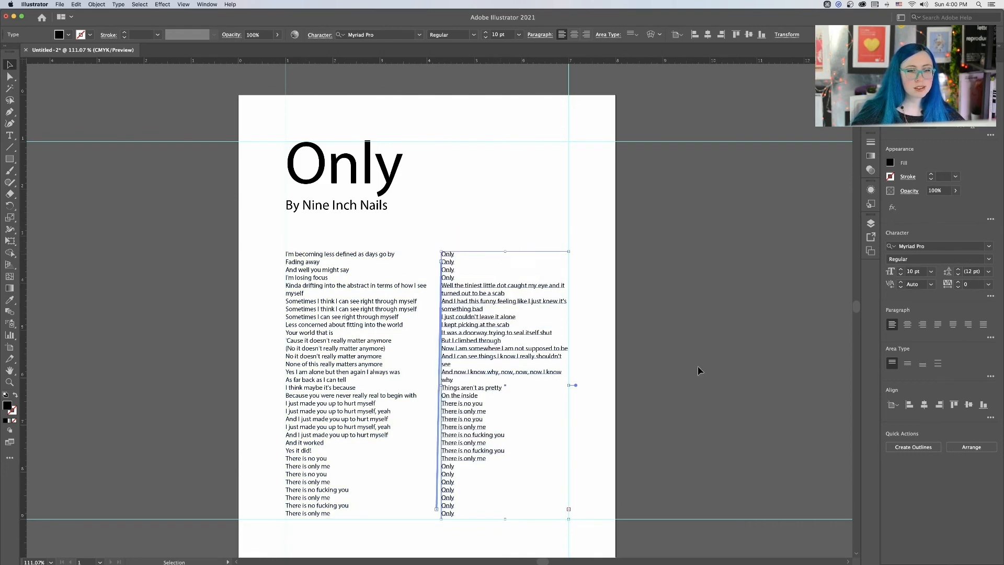
scroll(612, 510, "down", 3)
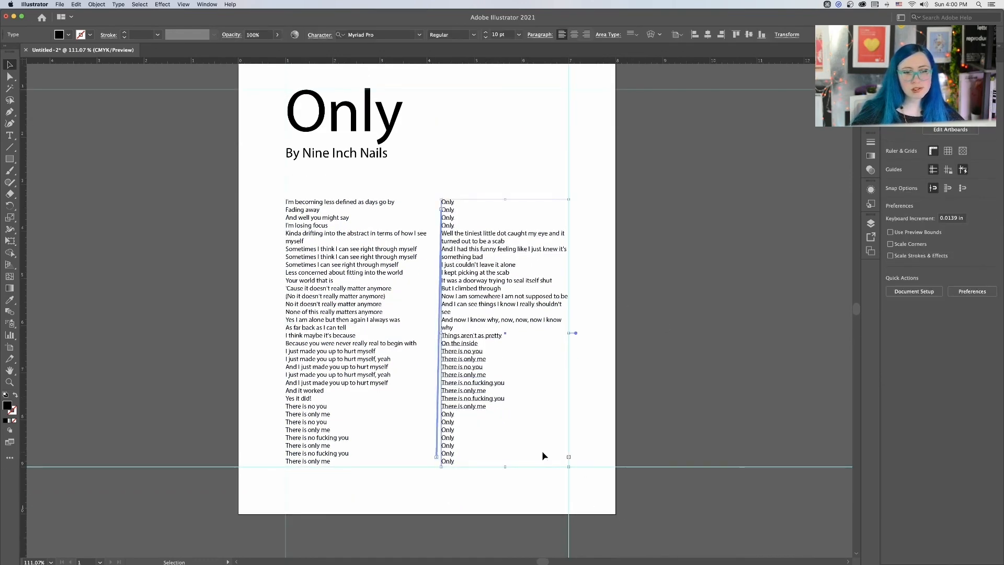
left_click_drag(505, 469, 505, 489)
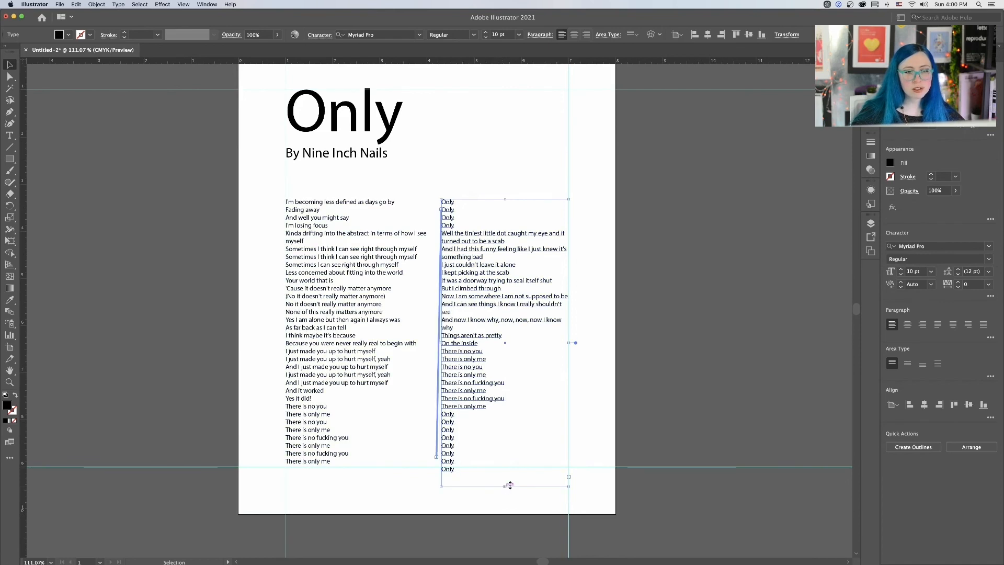
left_click(682, 497)
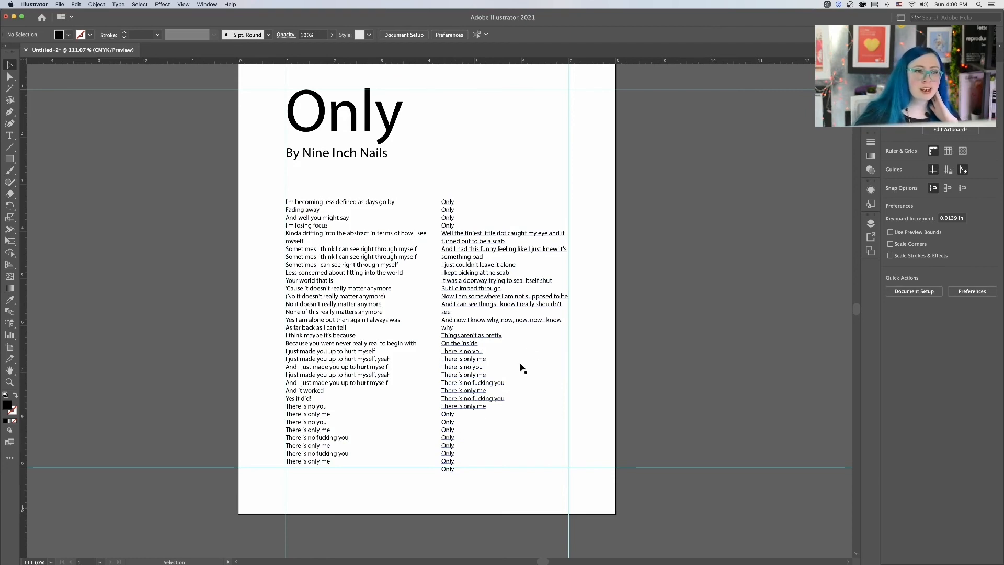
left_click(463, 425)
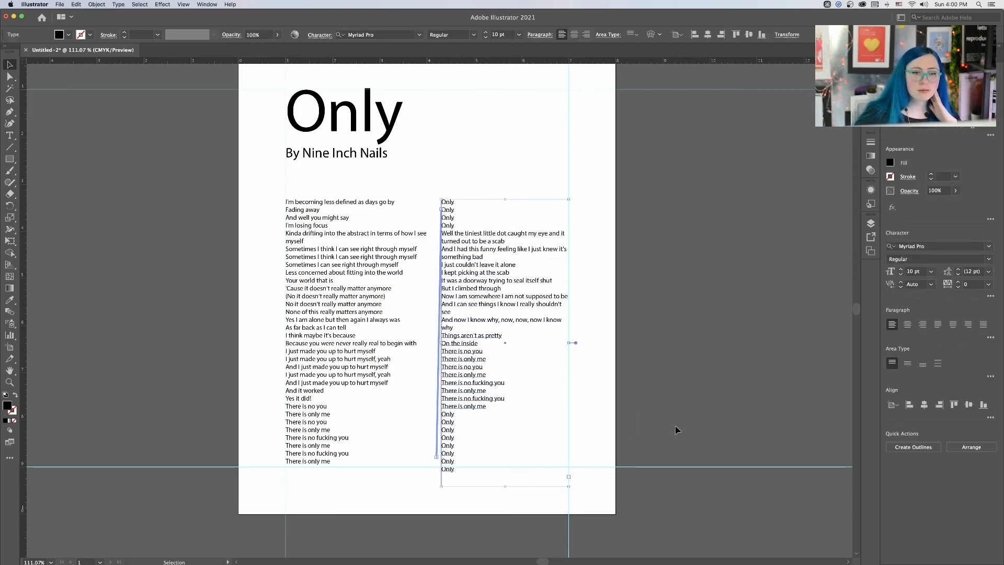
left_click(819, 405)
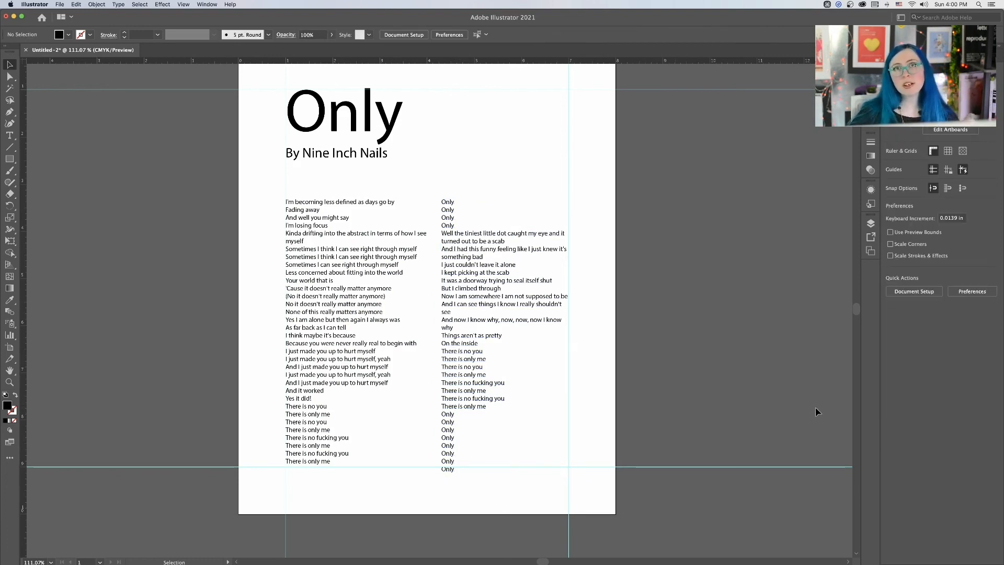
scroll(720, 452, "up", 1)
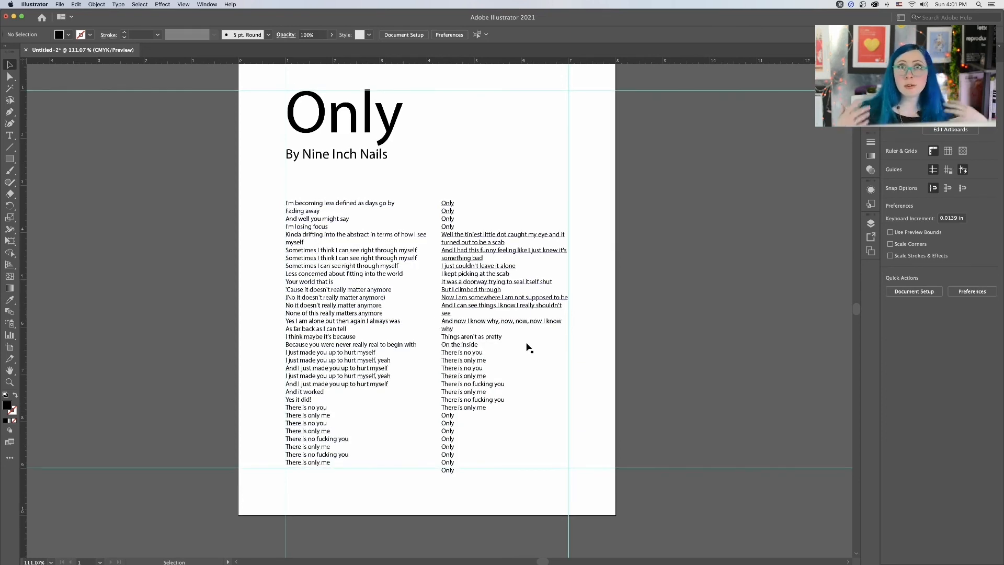
scroll(516, 372, "up", 3)
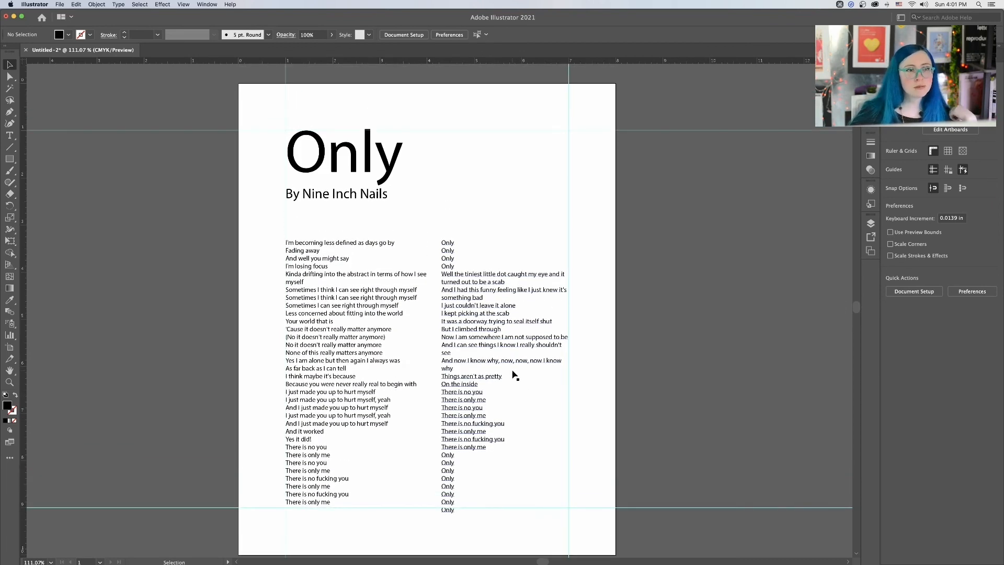
key("alt")
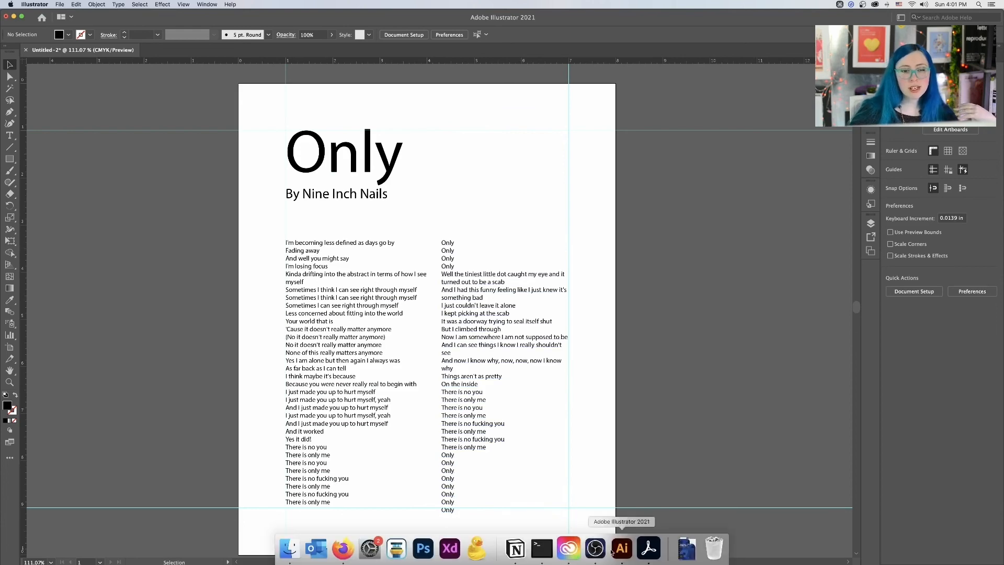
left_click(640, 563)
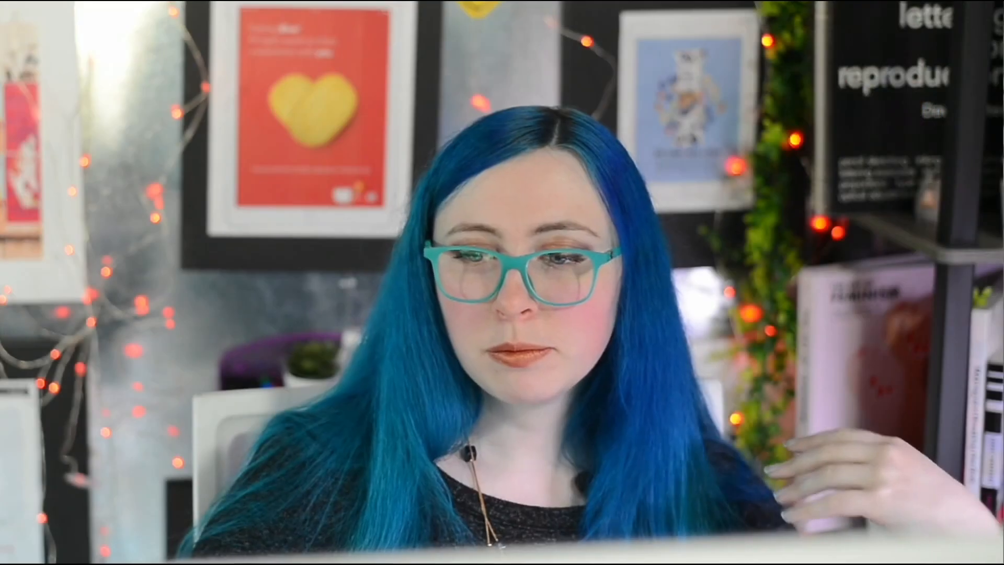